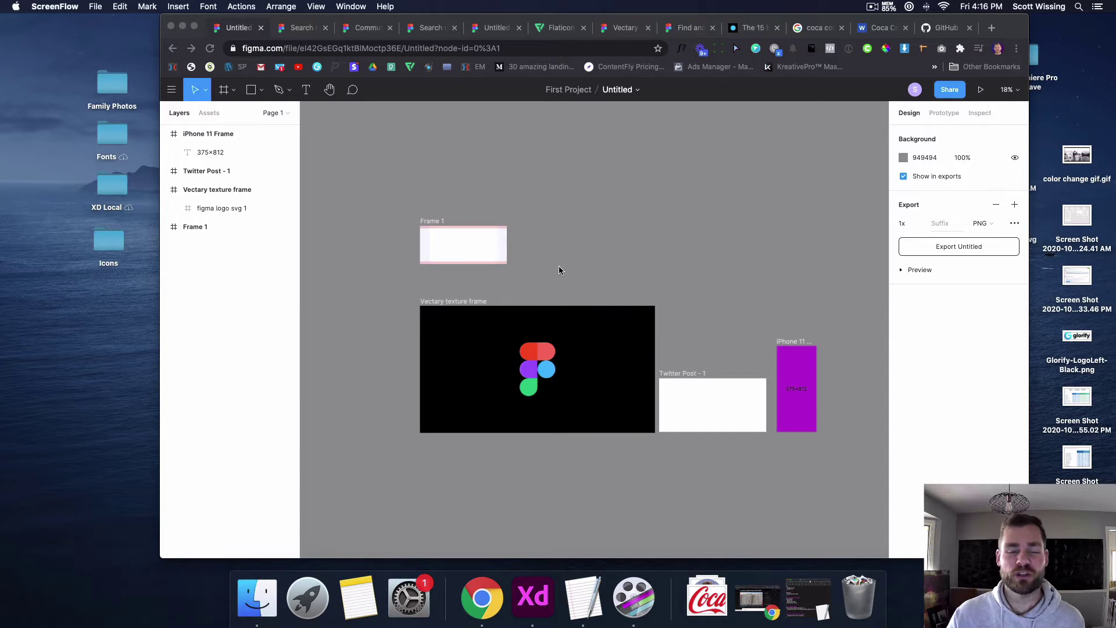
Nudge the Vectary texture frame a little to the left, then deselect it.
scroll(559, 270, "left", 2)
scroll(559, 271, "down", 1)
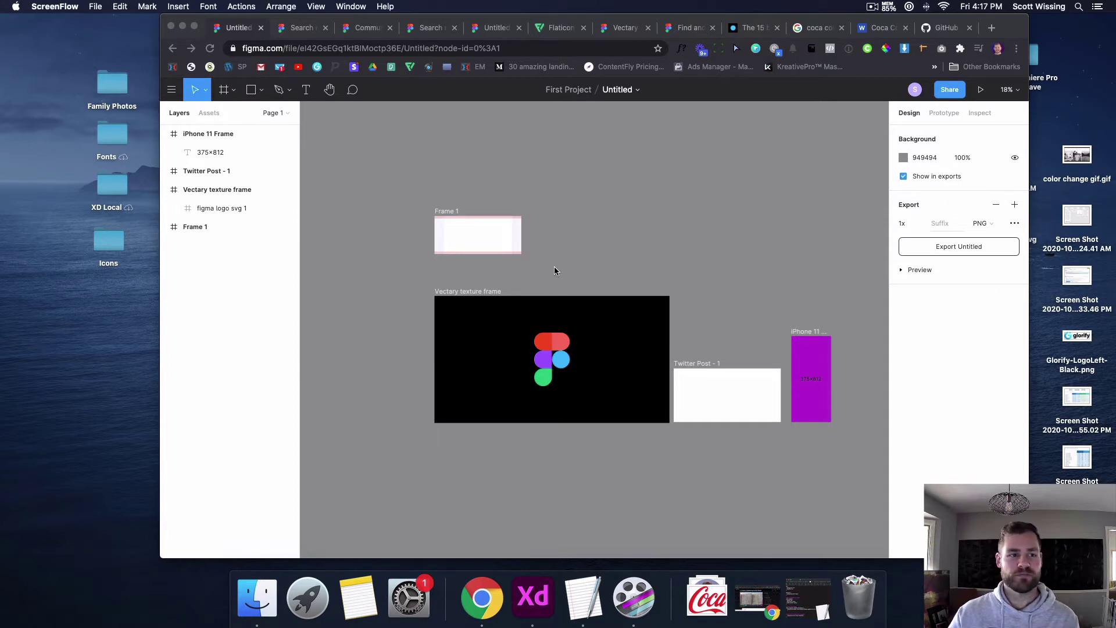
scroll(554, 270, "right", 2)
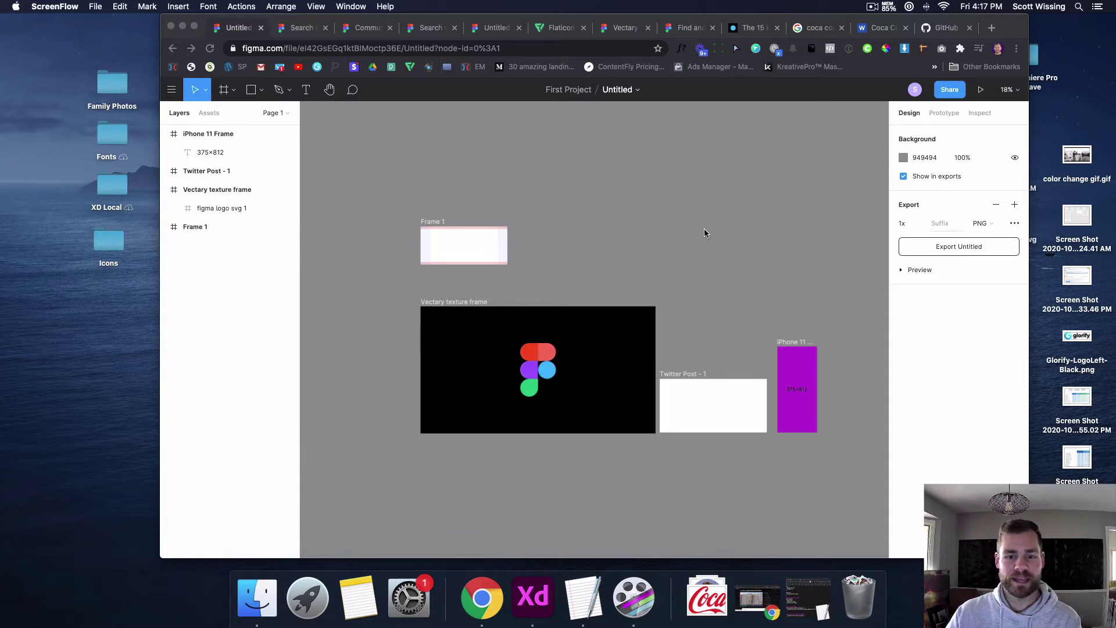
scroll(694, 214, "down", 10)
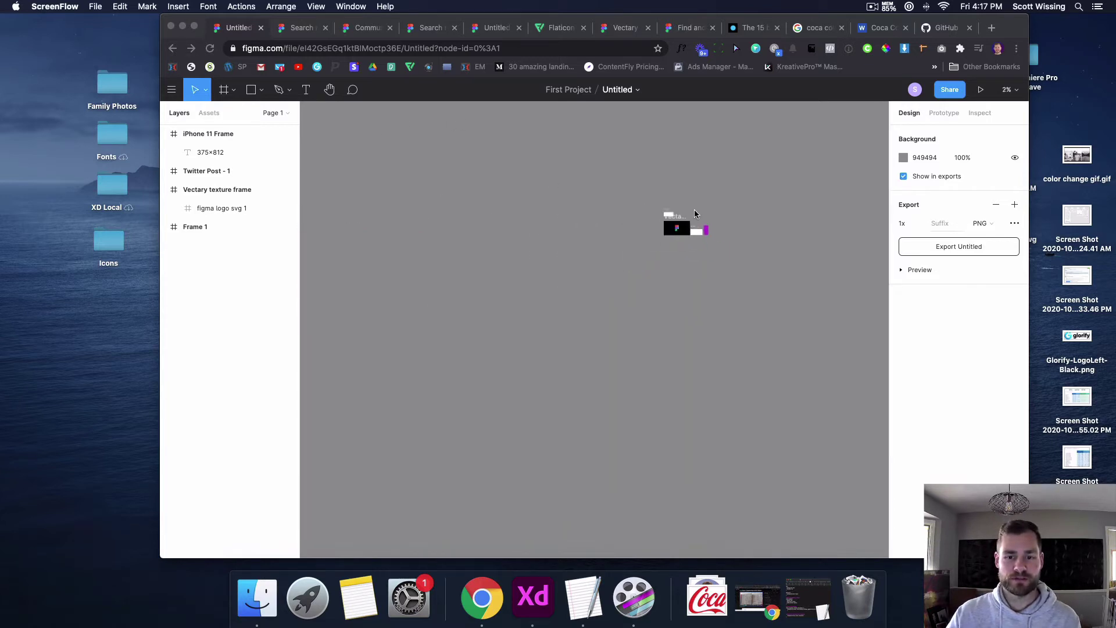
scroll(693, 214, "up", 5)
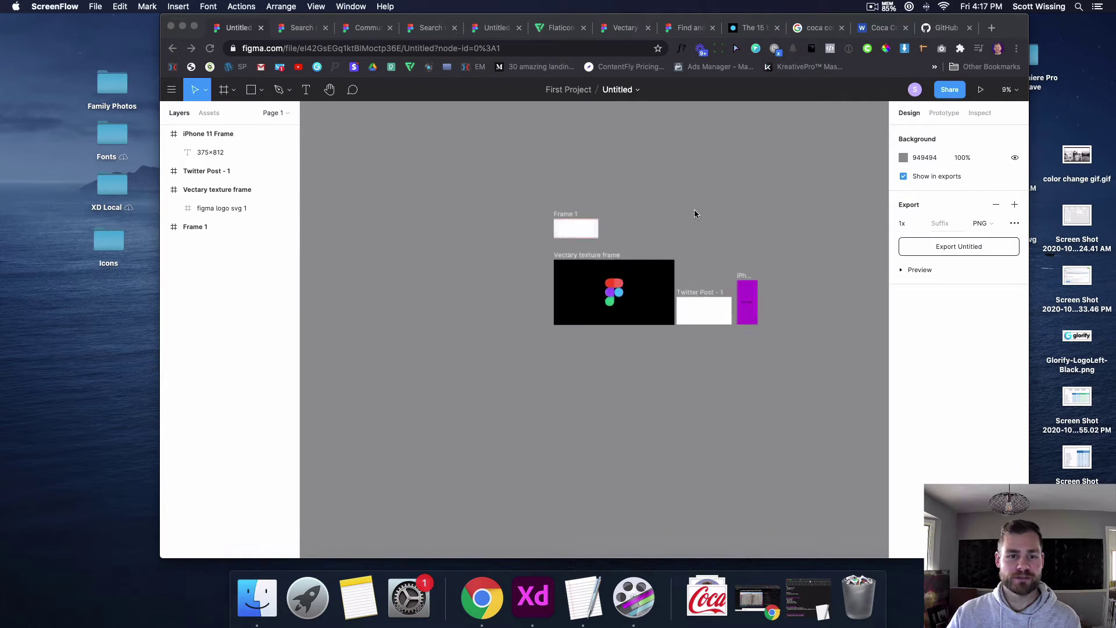
scroll(694, 214, "up", 3)
left_click(461, 305)
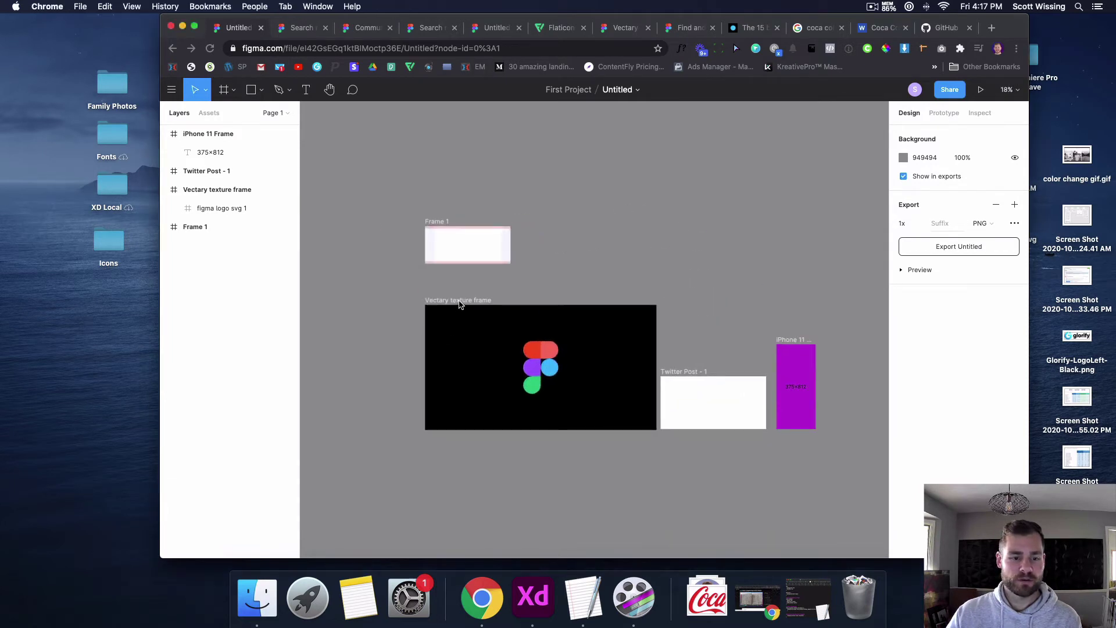
mouse_move(461, 302)
left_mouse_down()
mouse_move(423, 302)
mouse_move(445, 301)
left_mouse_up()
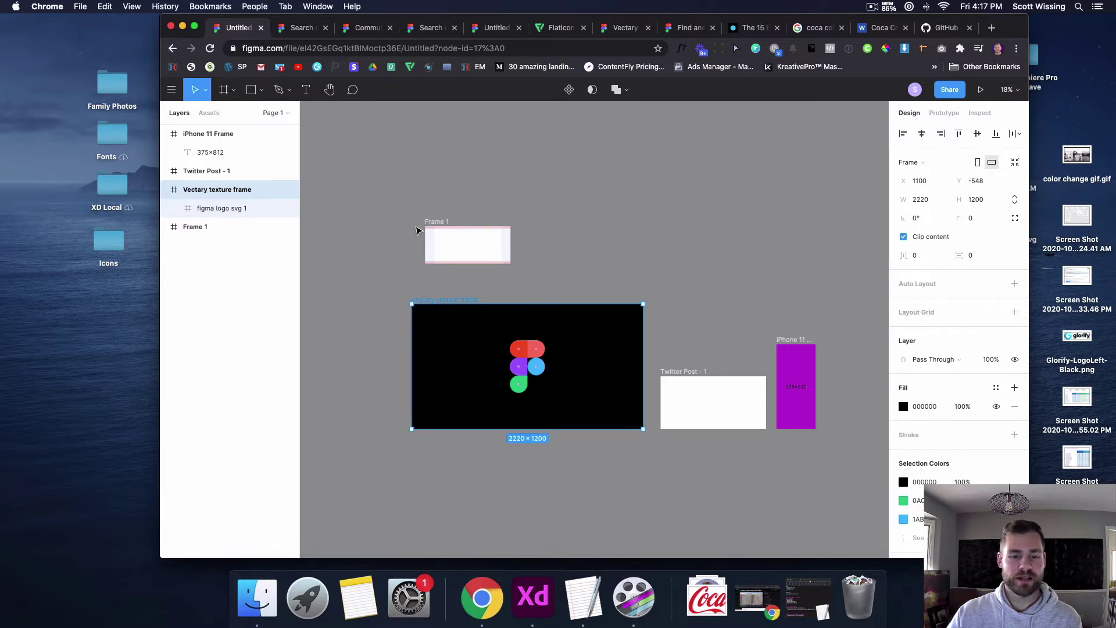
left_click(627, 210)
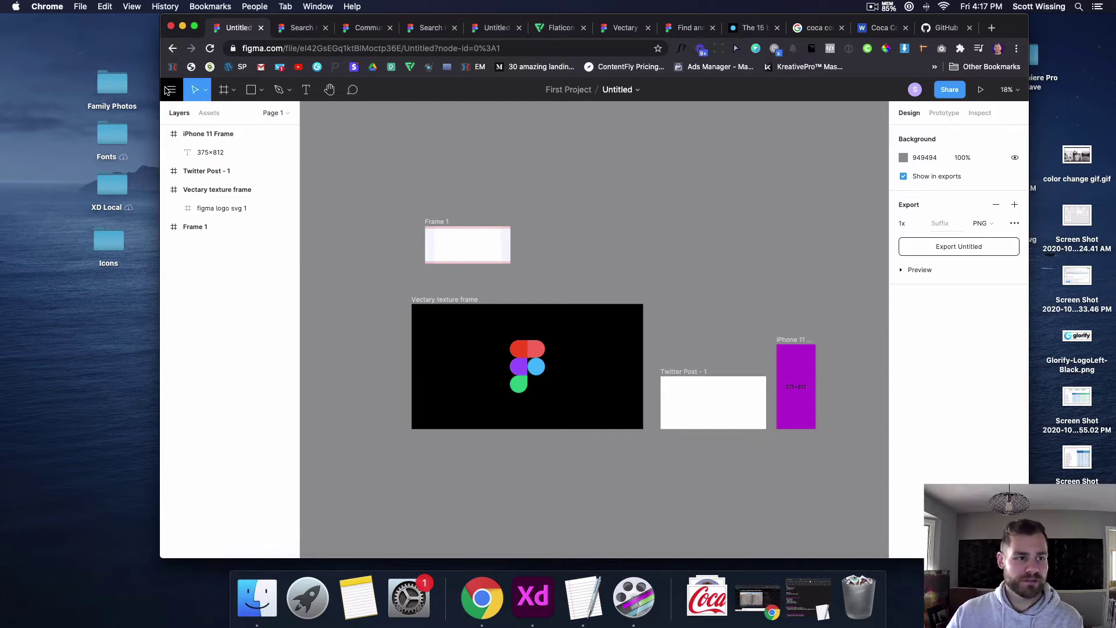
Go from Manage Plugins to the Figma Community Plugins listing and browse the Trending plugins.
left_click(170, 90)
mouse_move(205, 278)
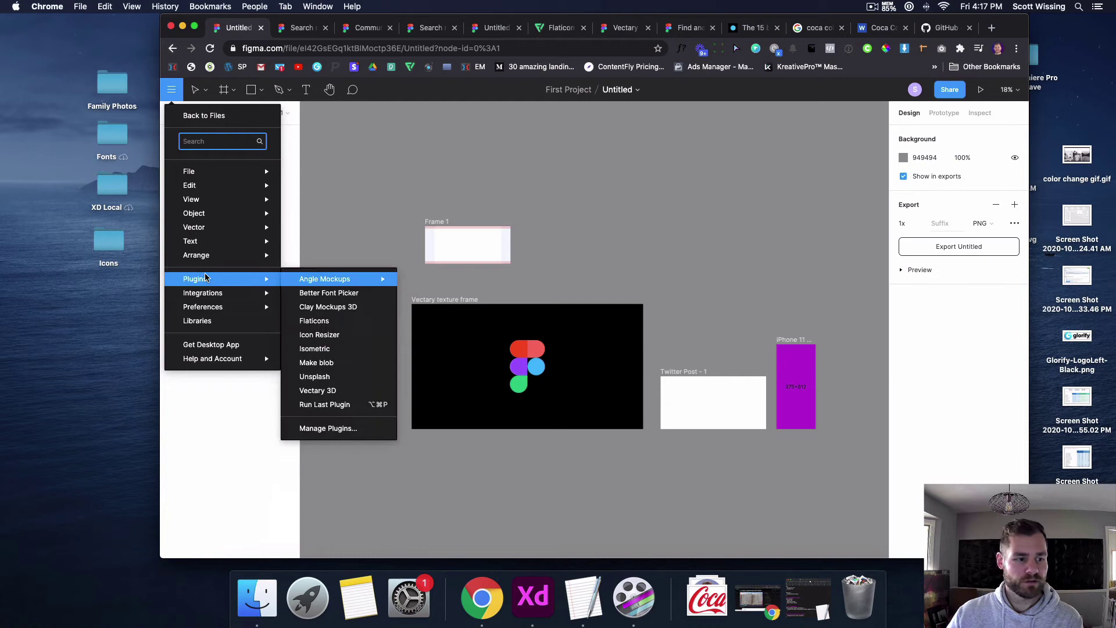
left_click(340, 429)
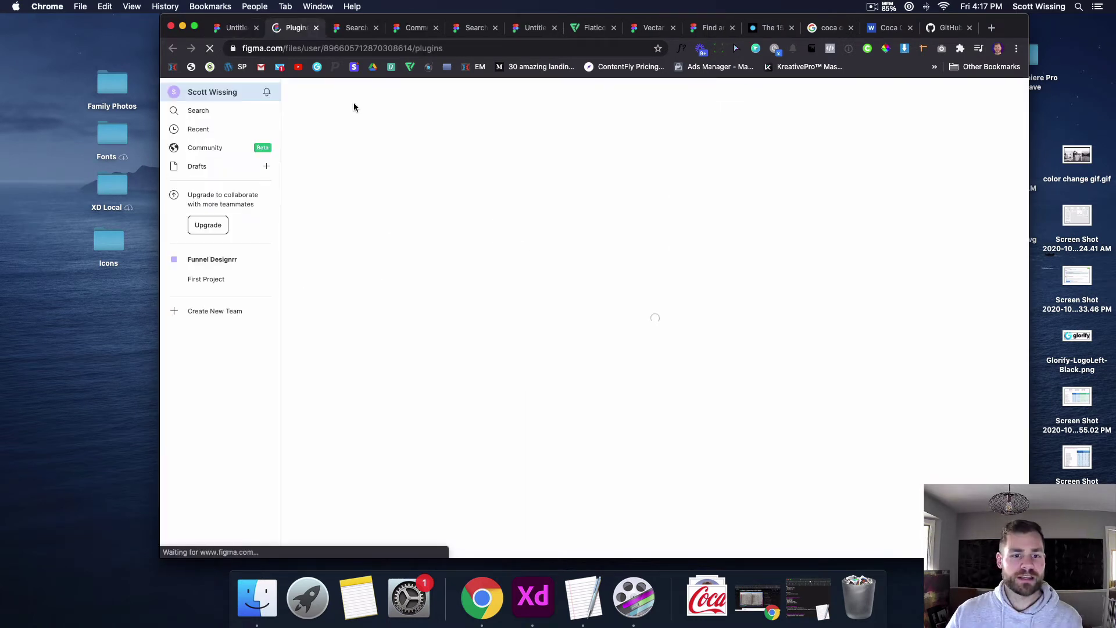
left_click(217, 148)
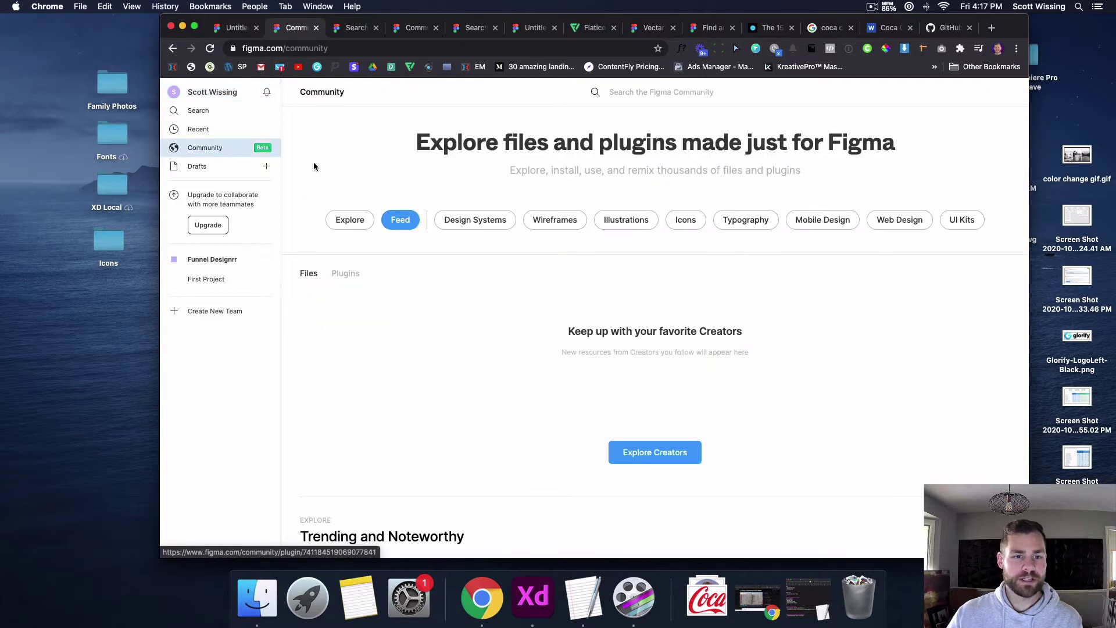
left_click(337, 274)
scroll(514, 294, "down", 10)
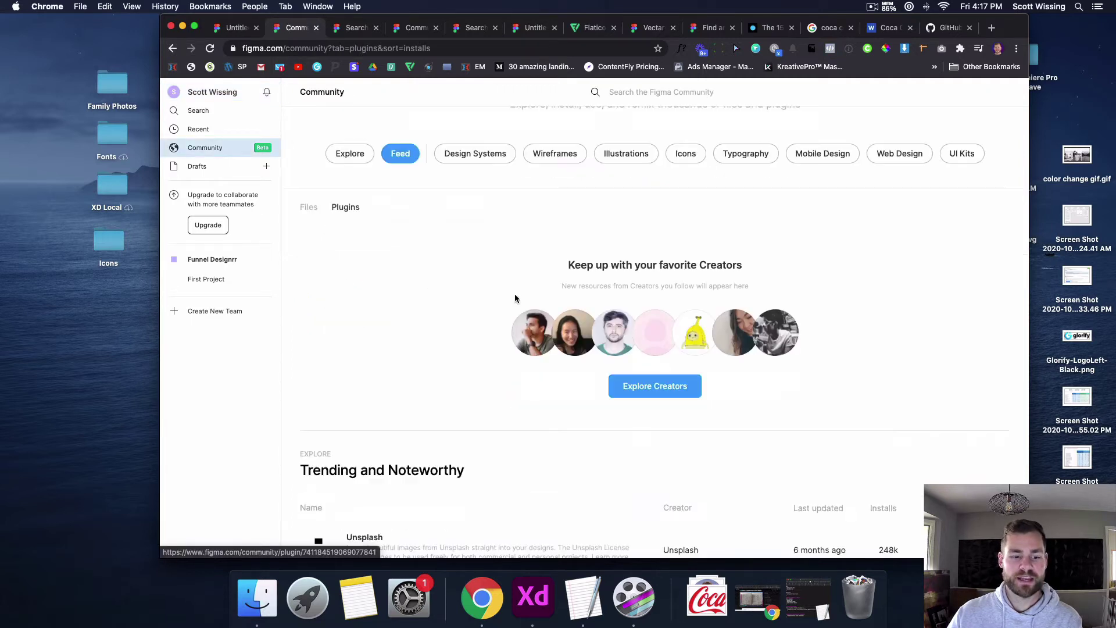
scroll(515, 298, "up", 10)
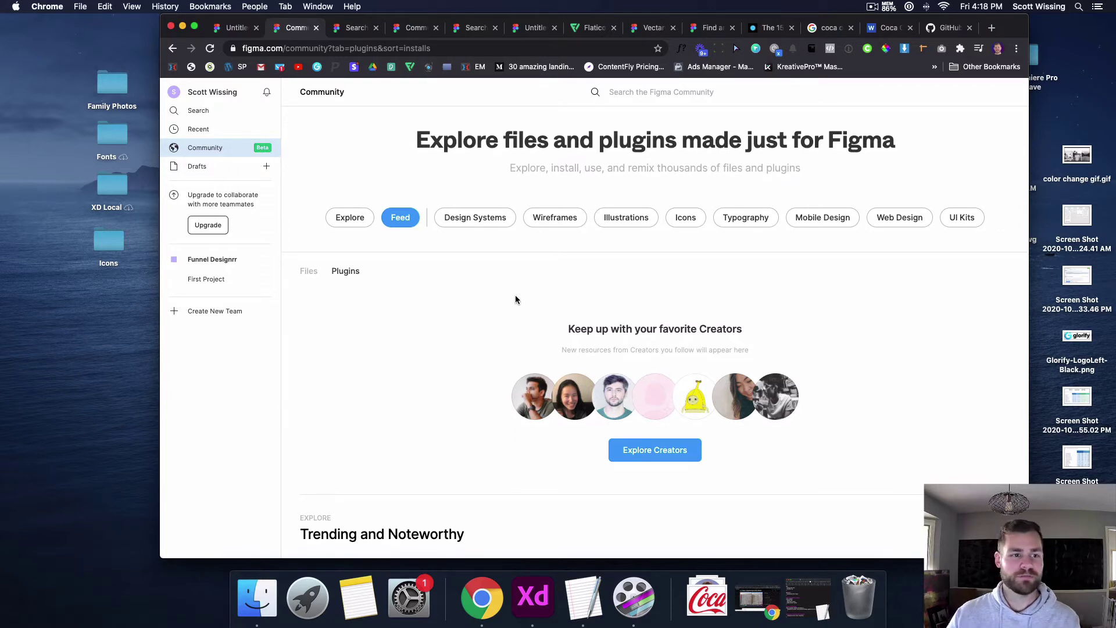
scroll(514, 298, "down", 2)
scroll(515, 298, "down", 5)
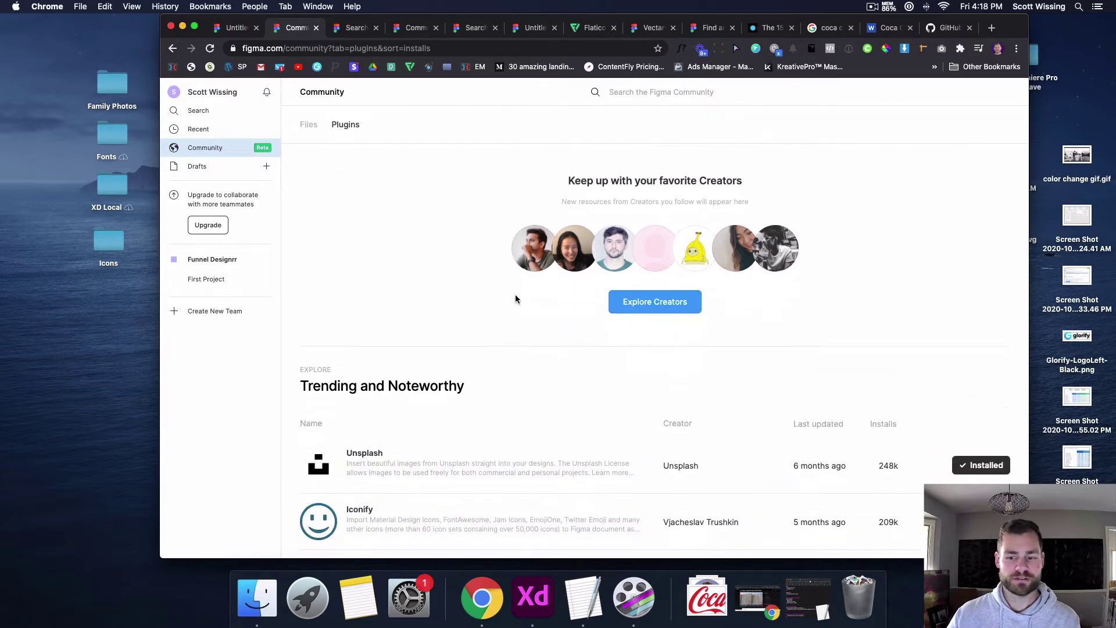
scroll(488, 288, "up", 7)
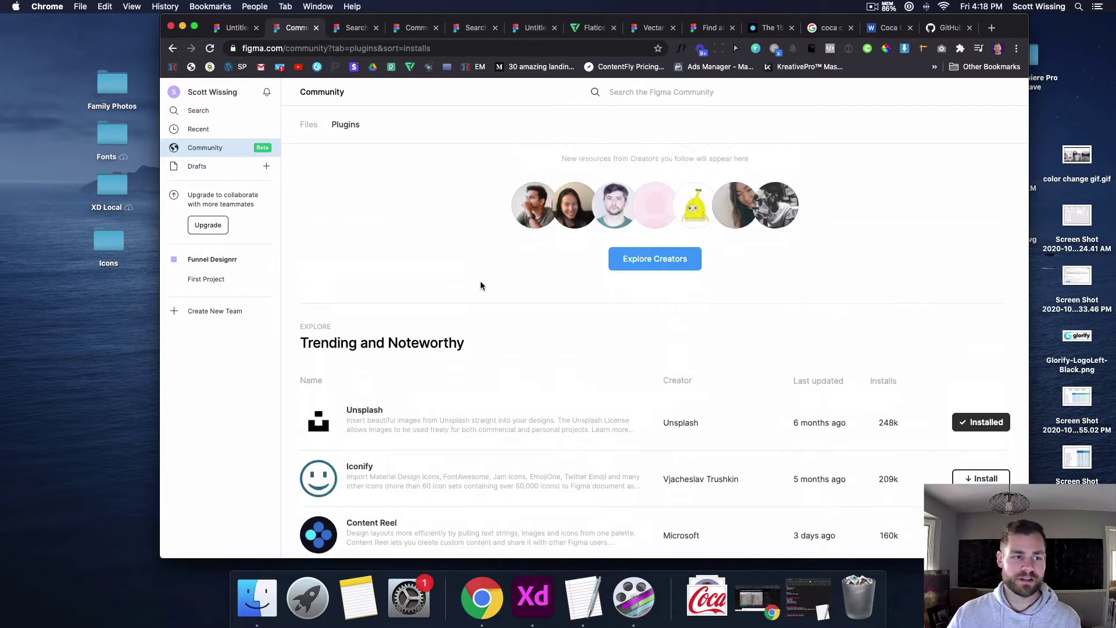
Back in the design file, select the Twitter Post - 1 frame and zoom to it.
left_click(237, 32)
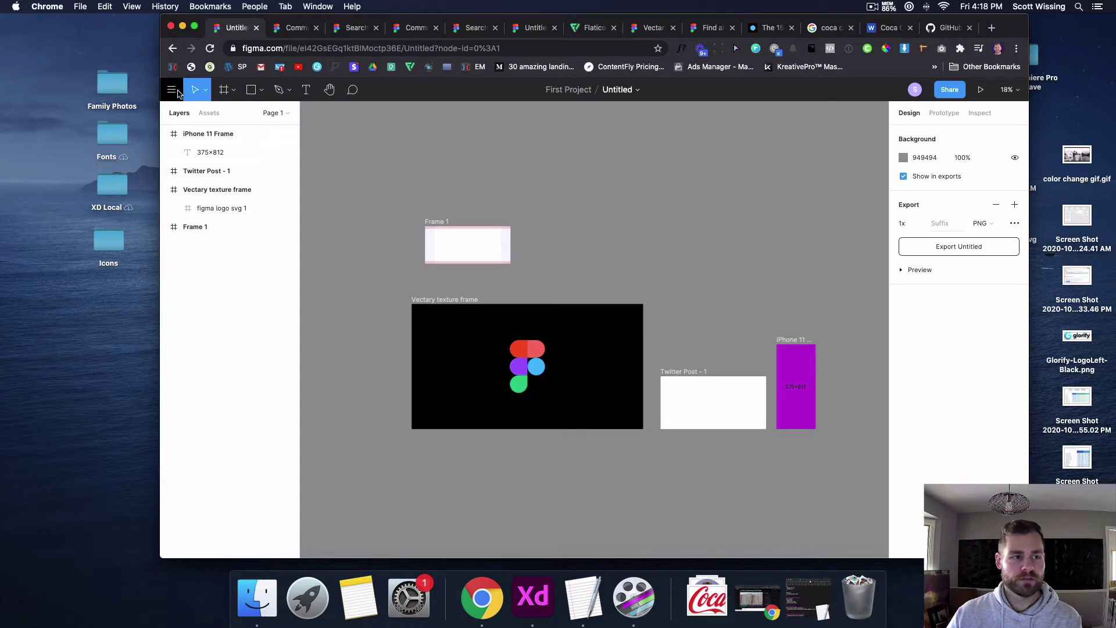
left_click(172, 89)
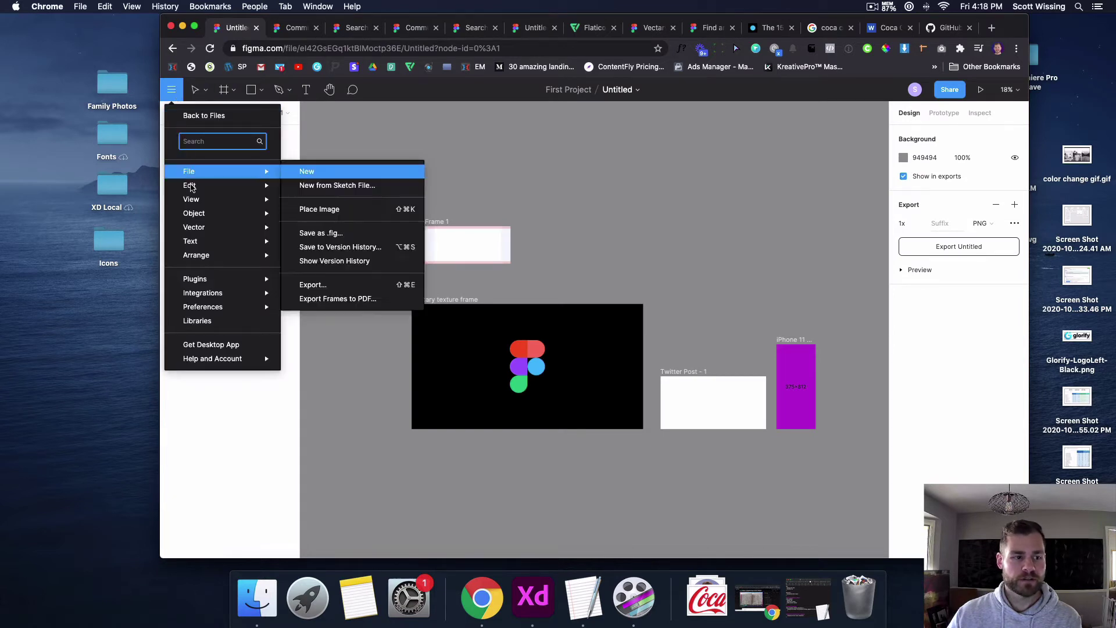
mouse_move(232, 279)
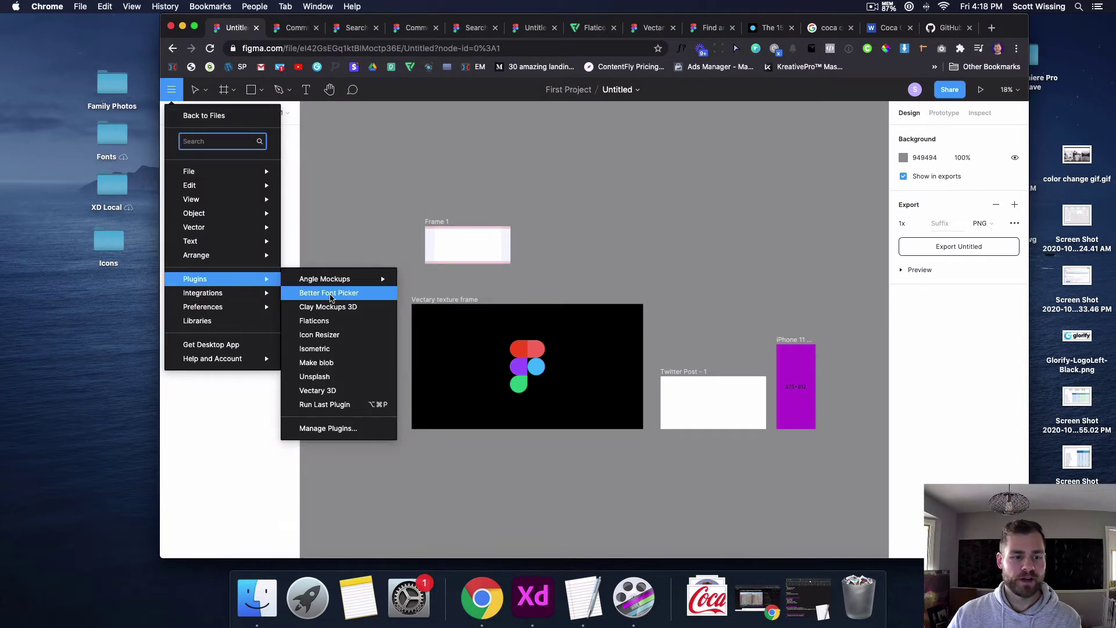
left_click(328, 294)
left_click(654, 142)
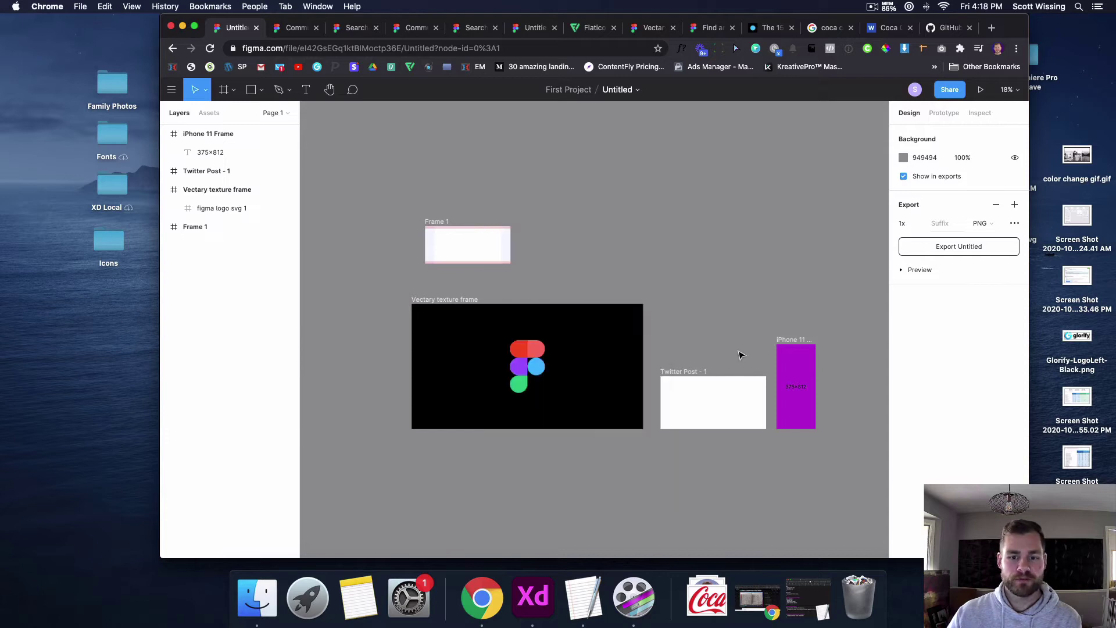
left_click(695, 377)
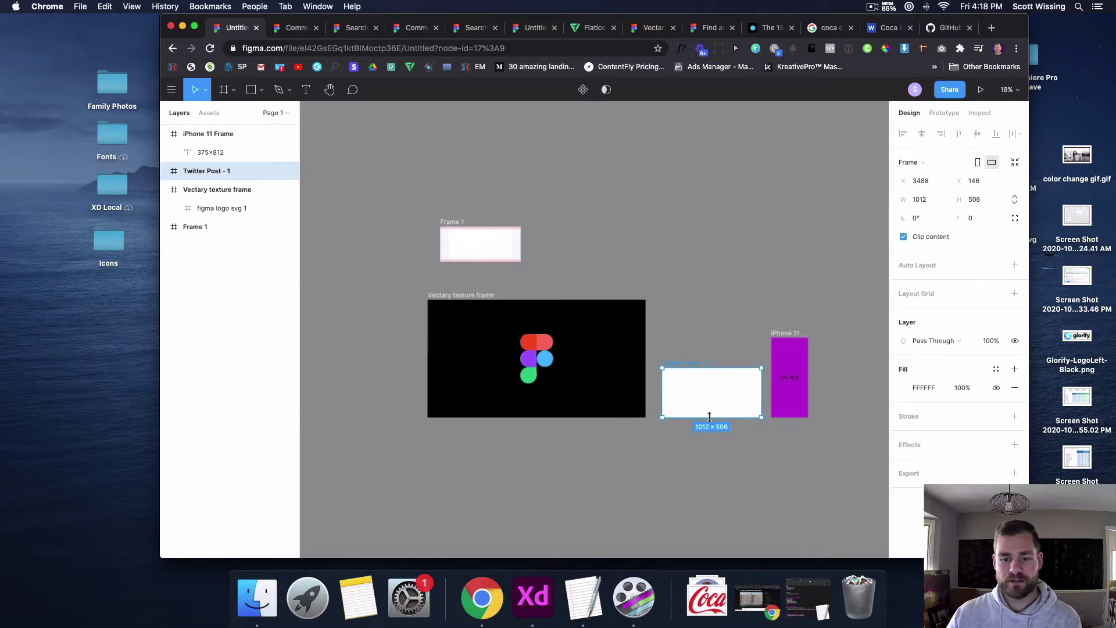
key("shift+2")
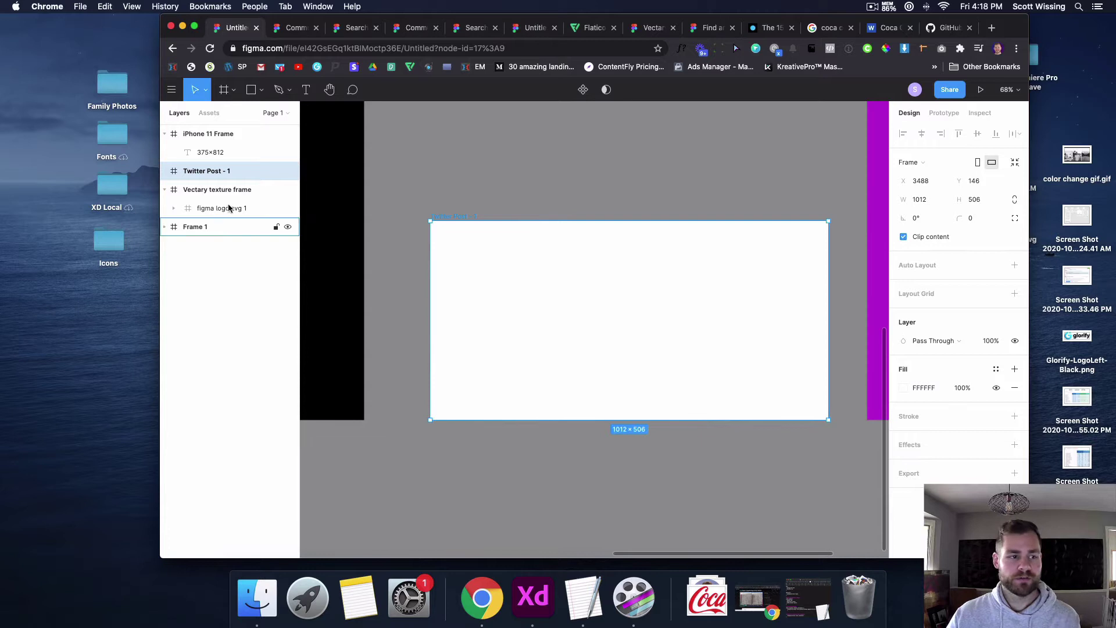
Add the text 'This is some text' and centre it in the frame.
left_click(308, 90)
left_click(481, 305)
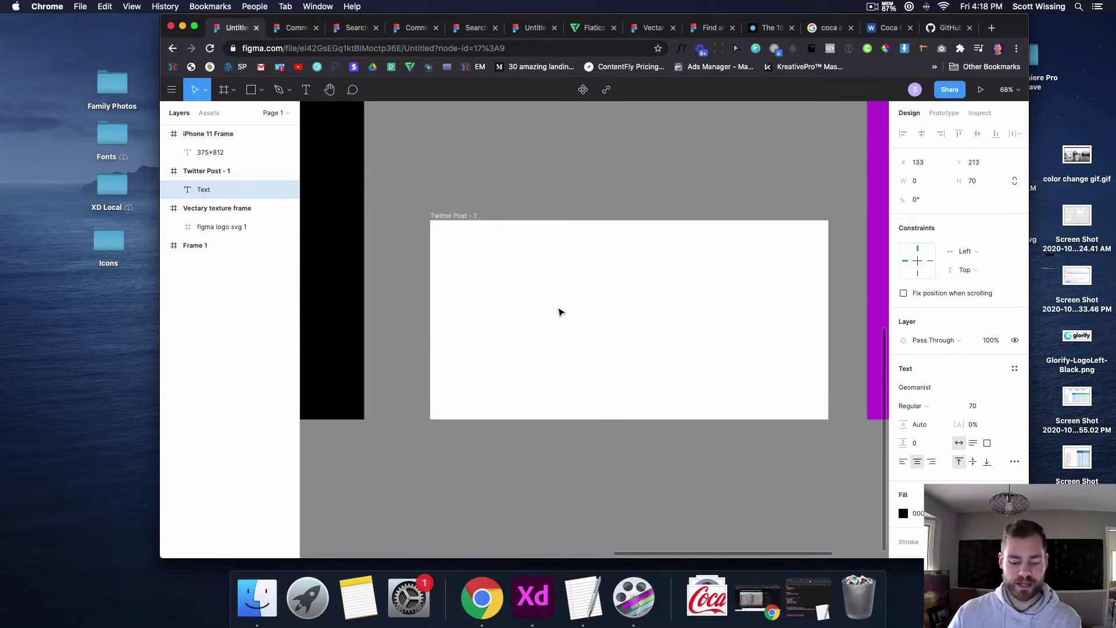
type("This is some text")
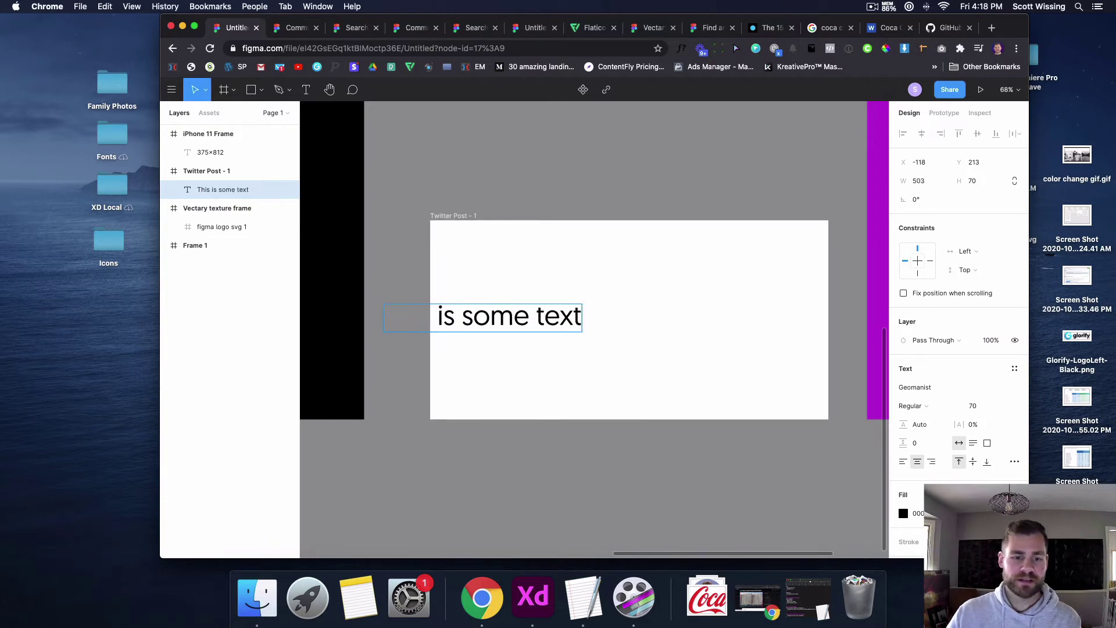
key("Escape")
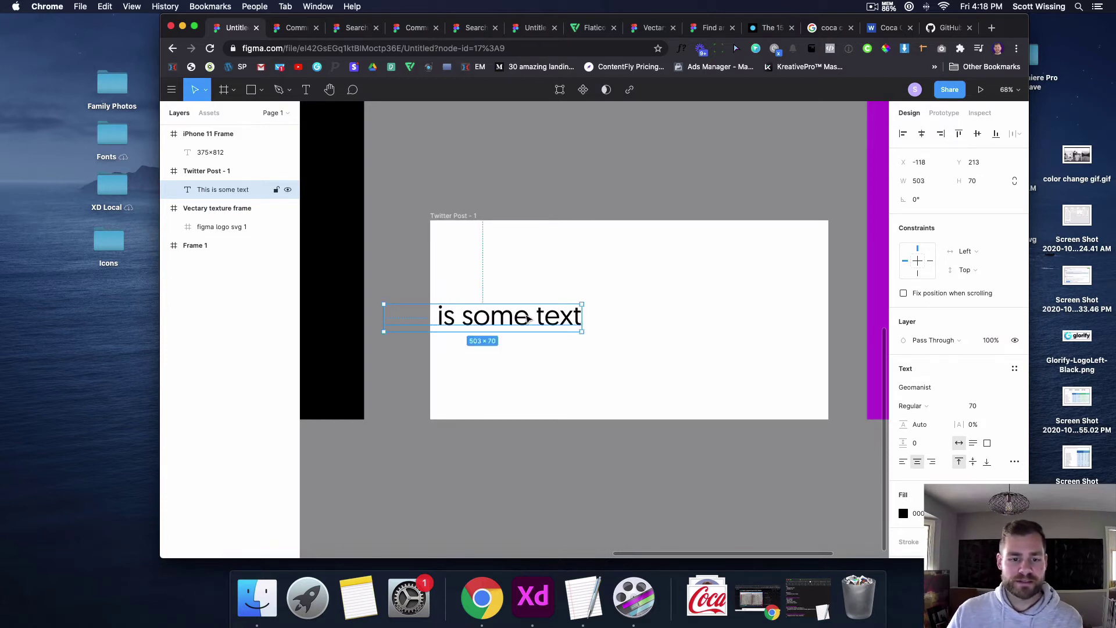
left_click_drag(530, 322, 666, 325)
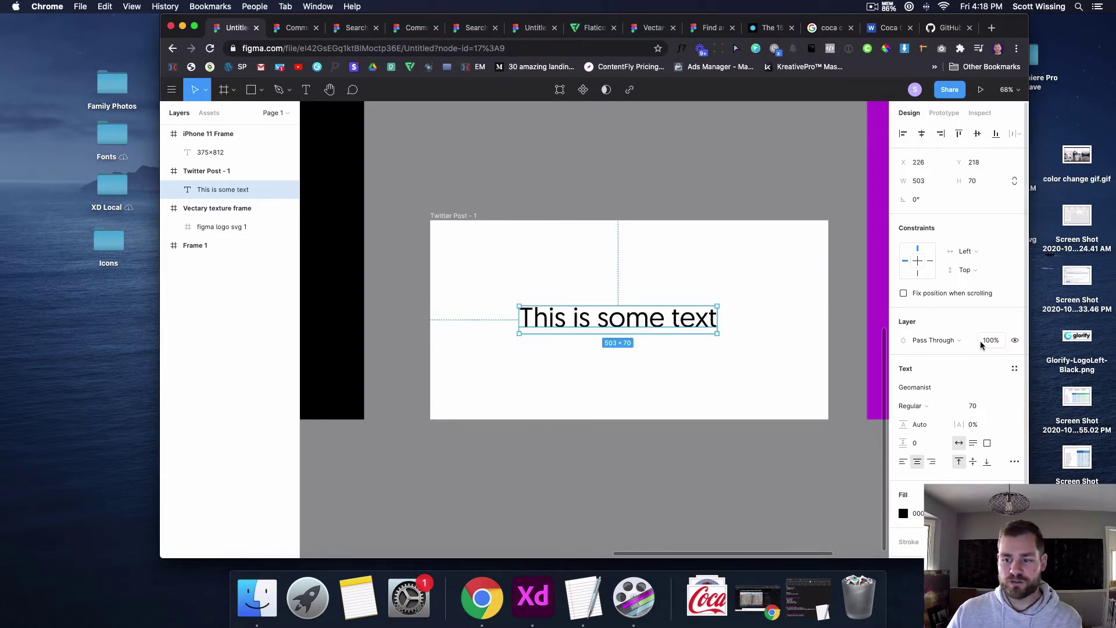
Set the text size to 80, keeping the Geomanist font.
left_click(976, 406)
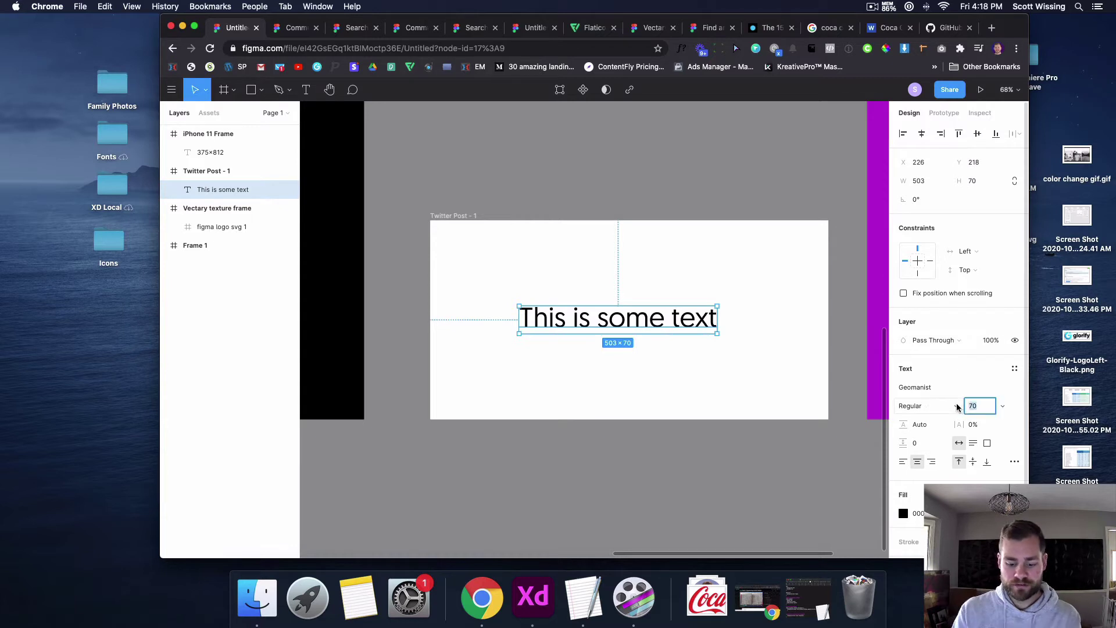
type("80")
key("Return")
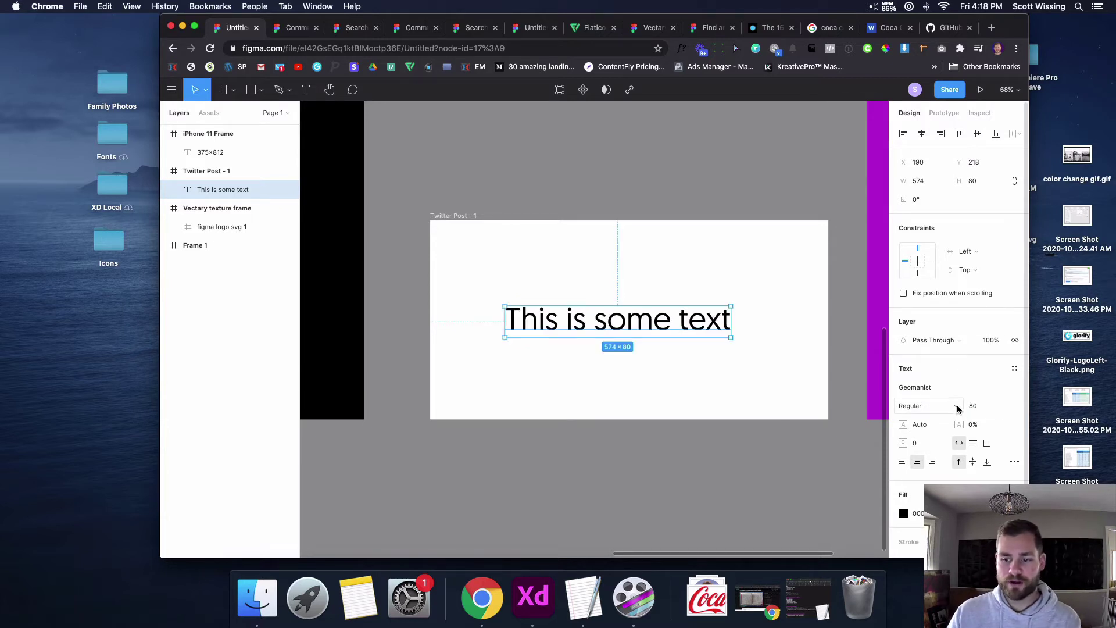
left_click(1012, 388)
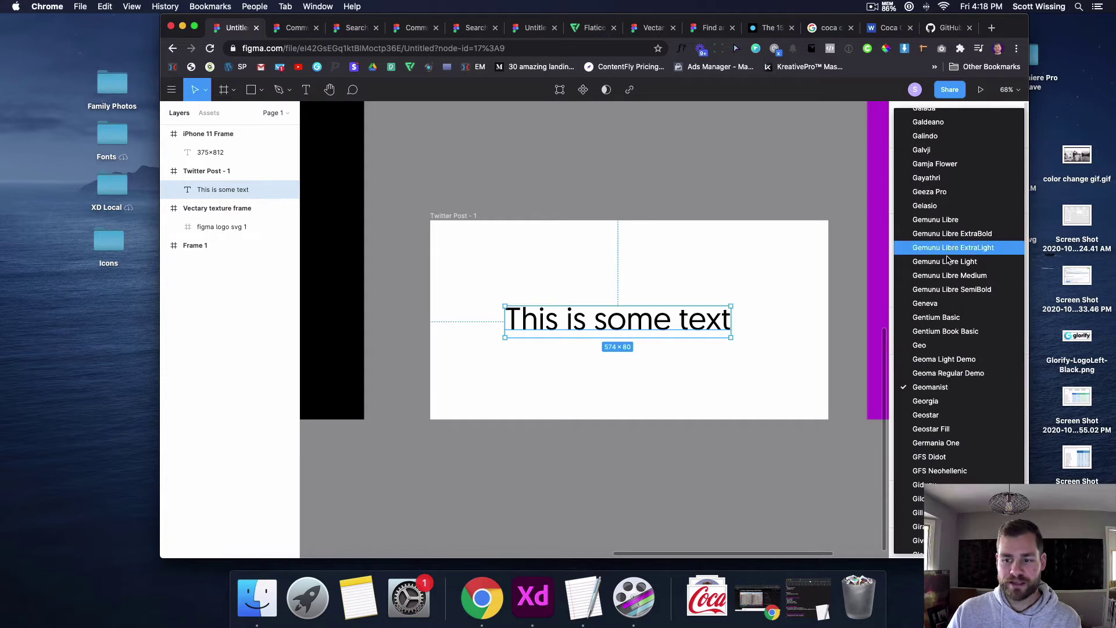
scroll(947, 260, "up", 10)
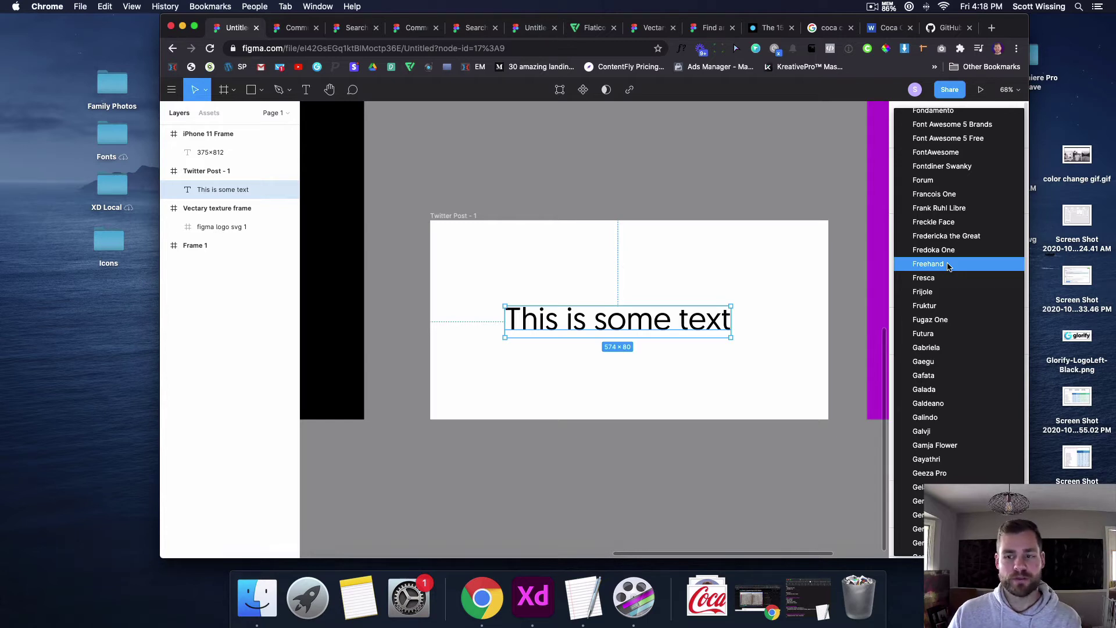
left_click(802, 276)
Use the Better Font Picker plugin to switch the heading to DIN Condensed.
left_click(171, 90)
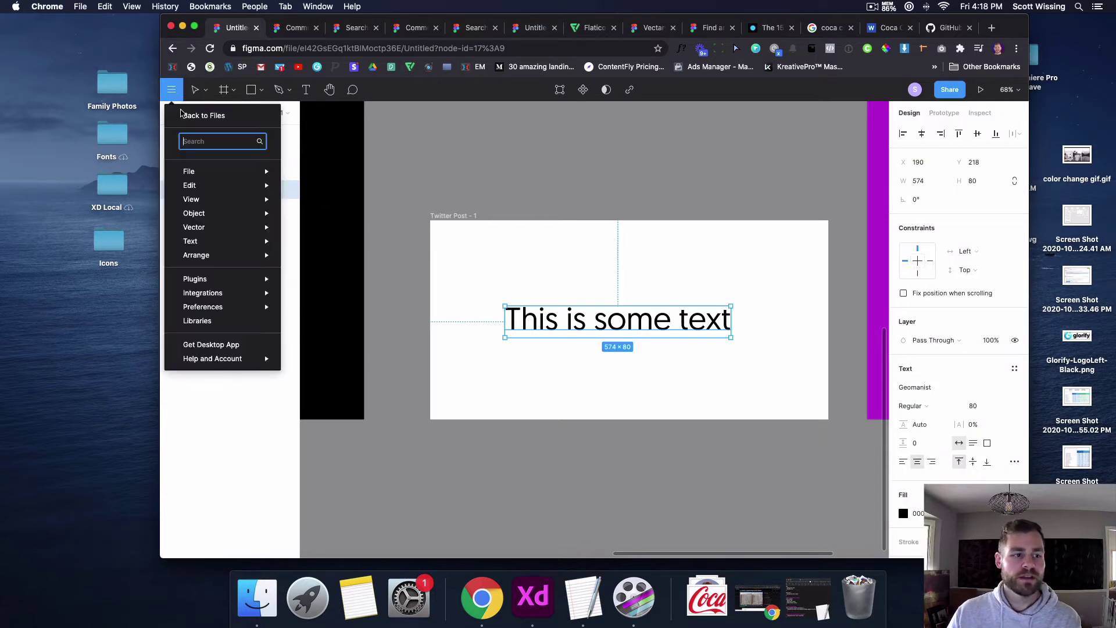
mouse_move(201, 280)
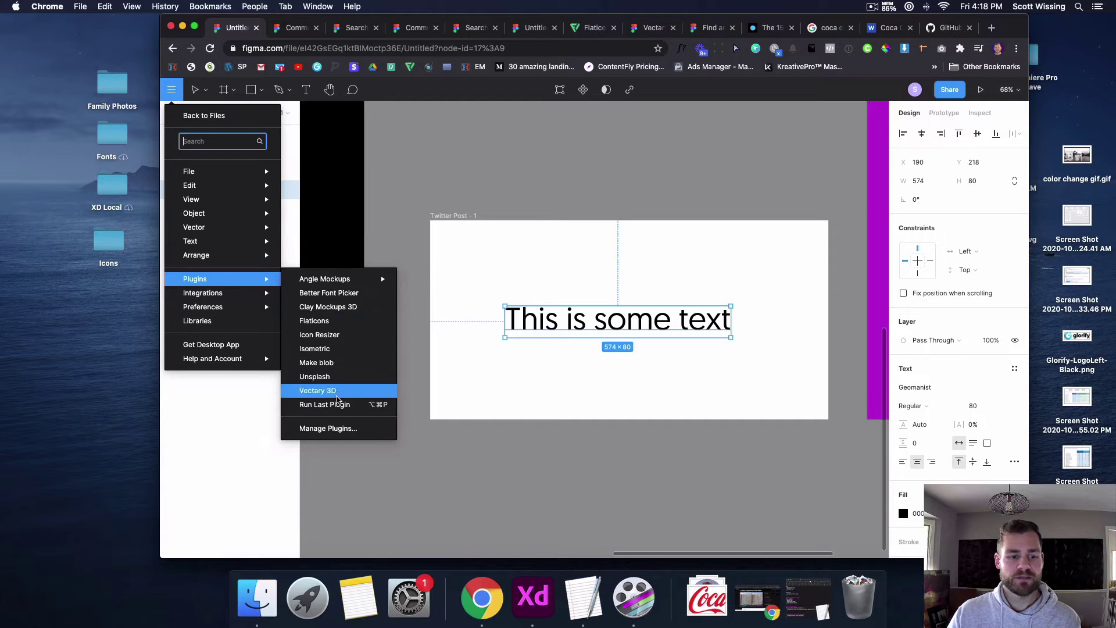
left_click(330, 293)
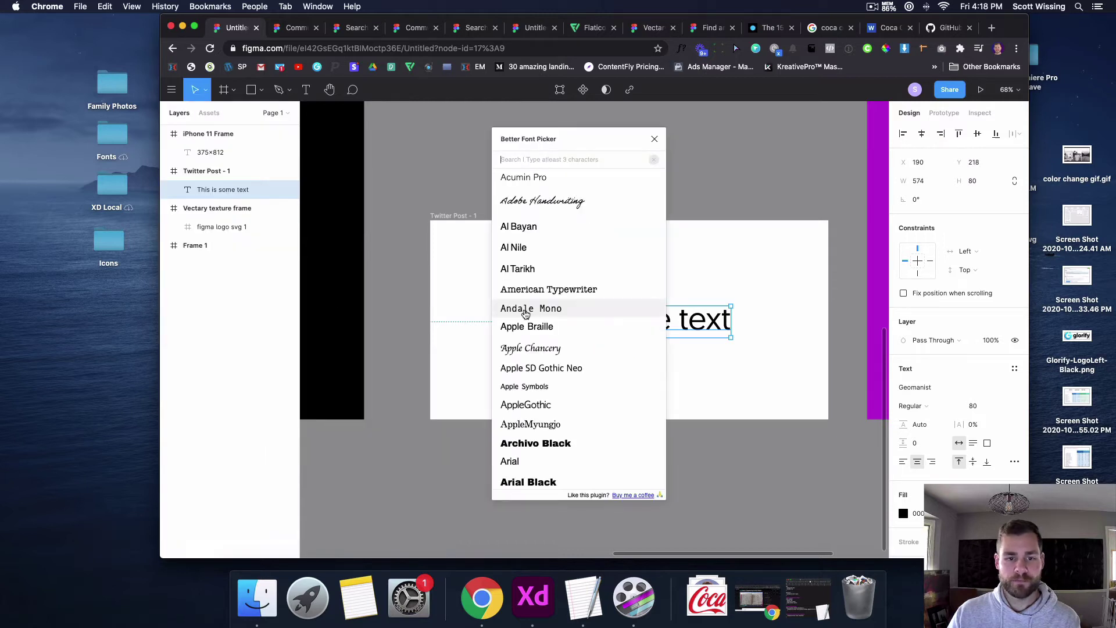
scroll(538, 251, "down", 10)
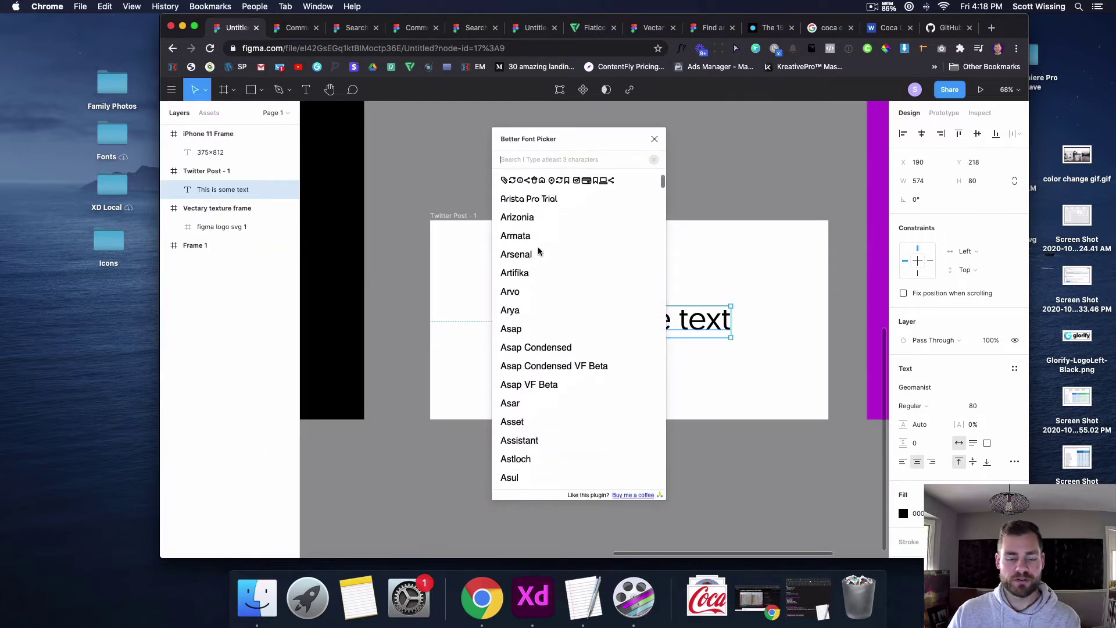
scroll(538, 251, "down", 10)
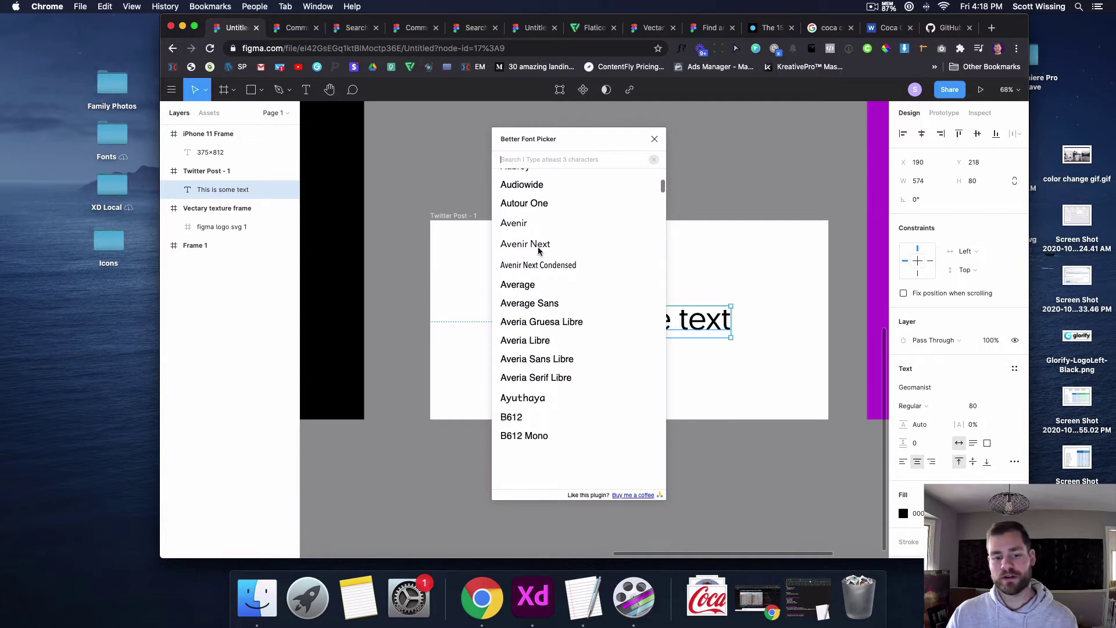
scroll(538, 251, "down", 5)
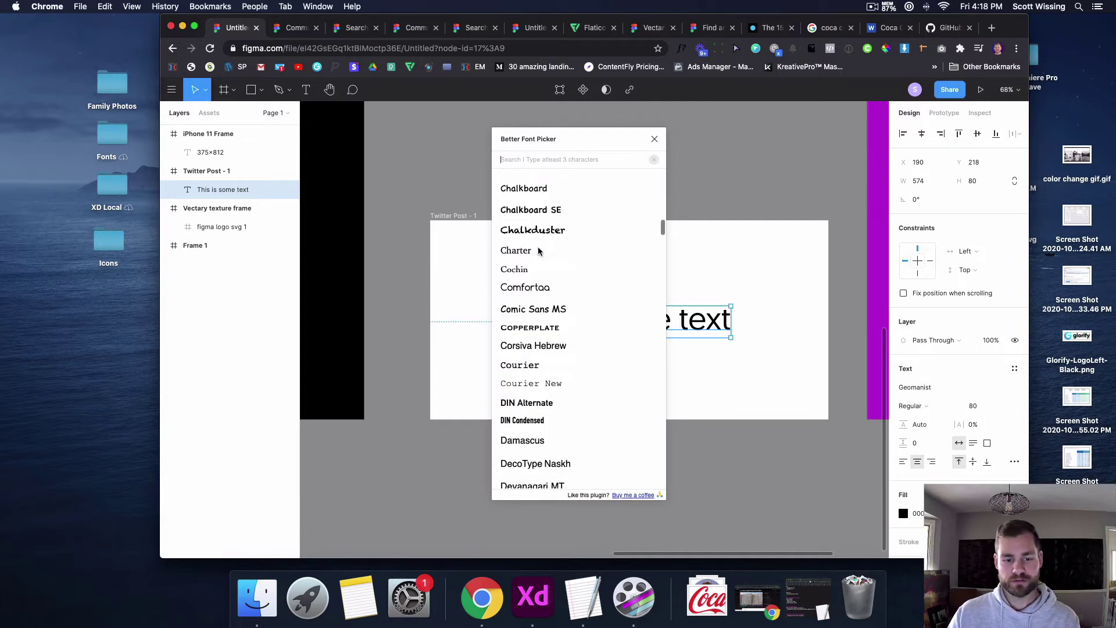
left_click(543, 422)
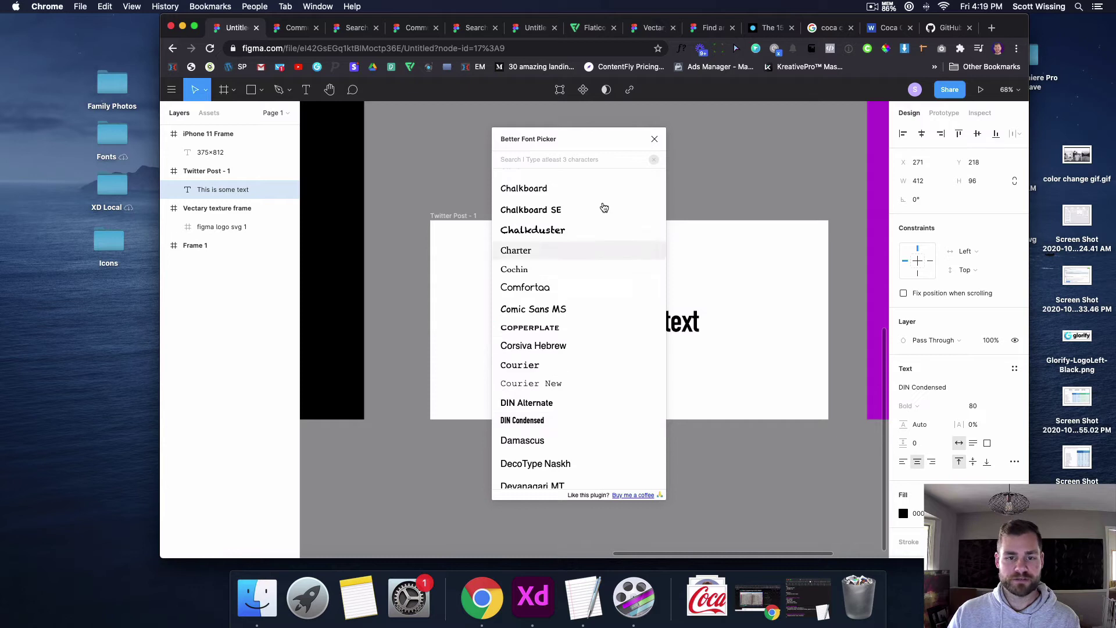
left_click(654, 139)
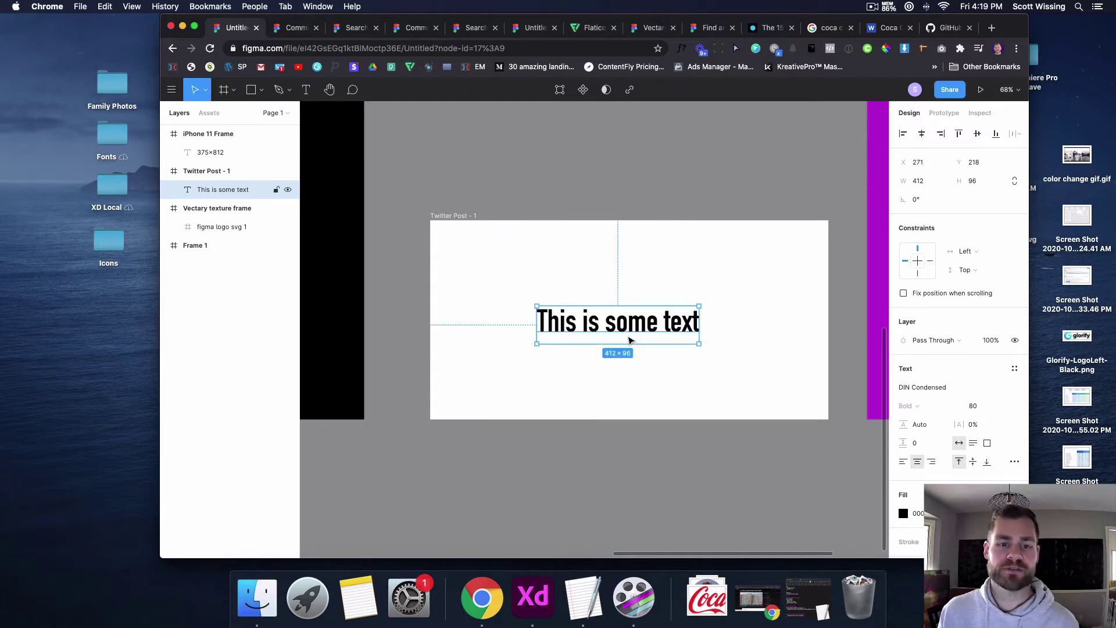
Search Flaticons for 'money' and insert the money-bag icon onto the canvas.
scroll(627, 335, "down", 10)
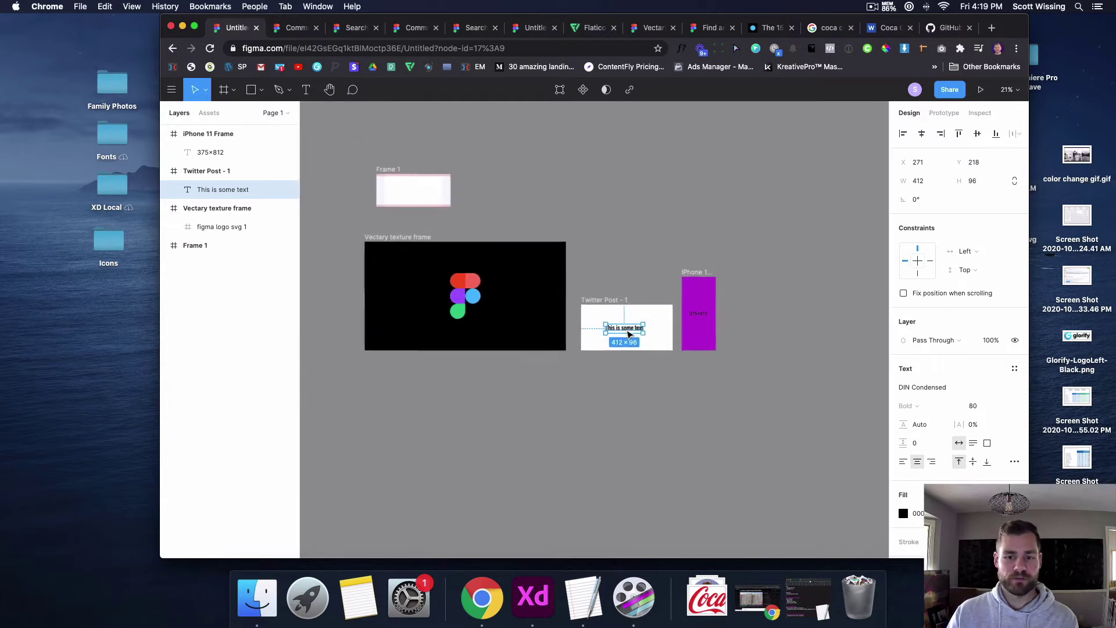
scroll(671, 348, "left", 3)
scroll(671, 347, "up", 2)
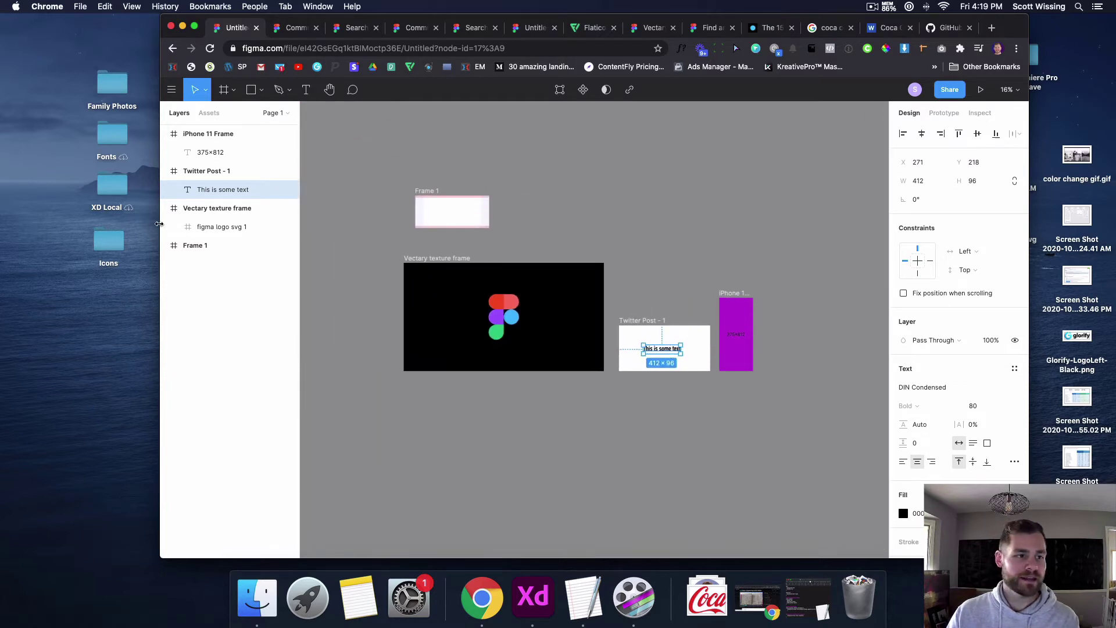
left_click(172, 89)
mouse_move(193, 277)
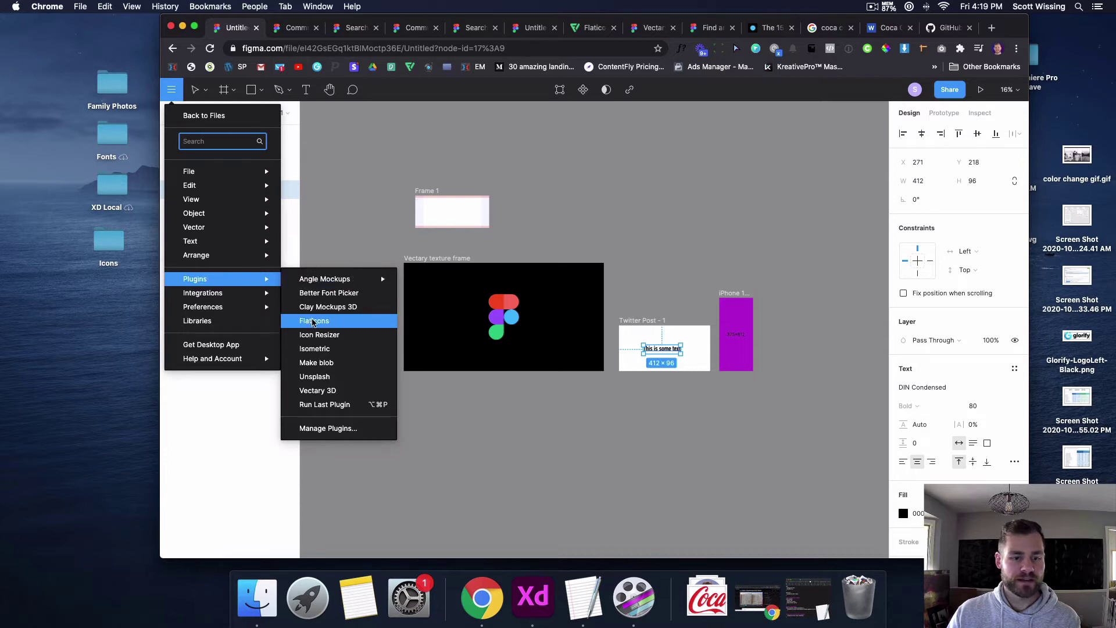
left_click(313, 323)
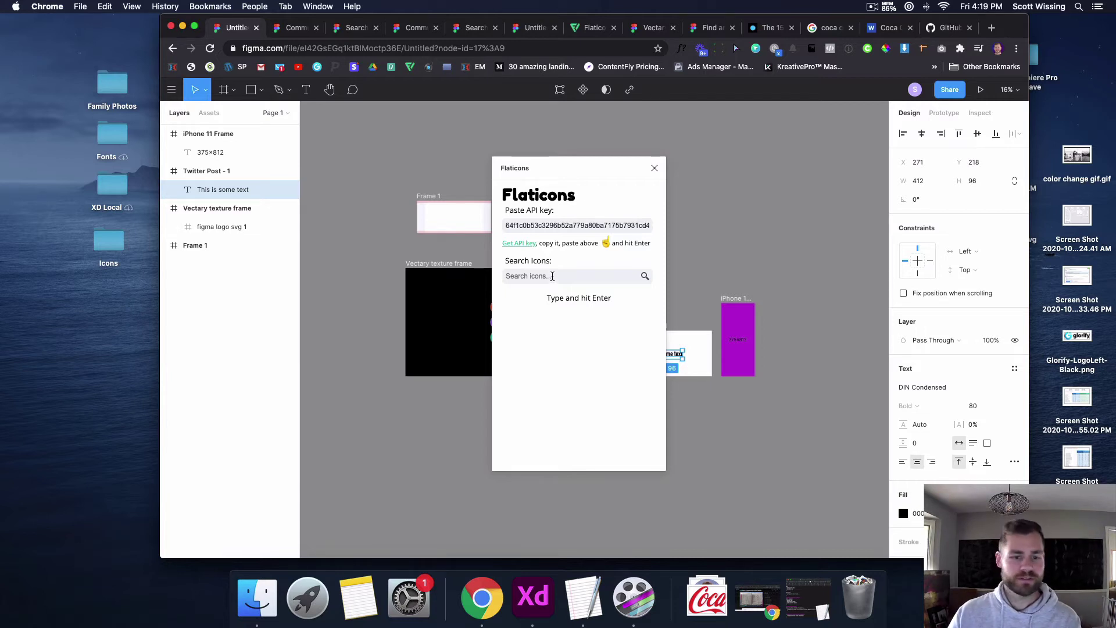
left_click(552, 276)
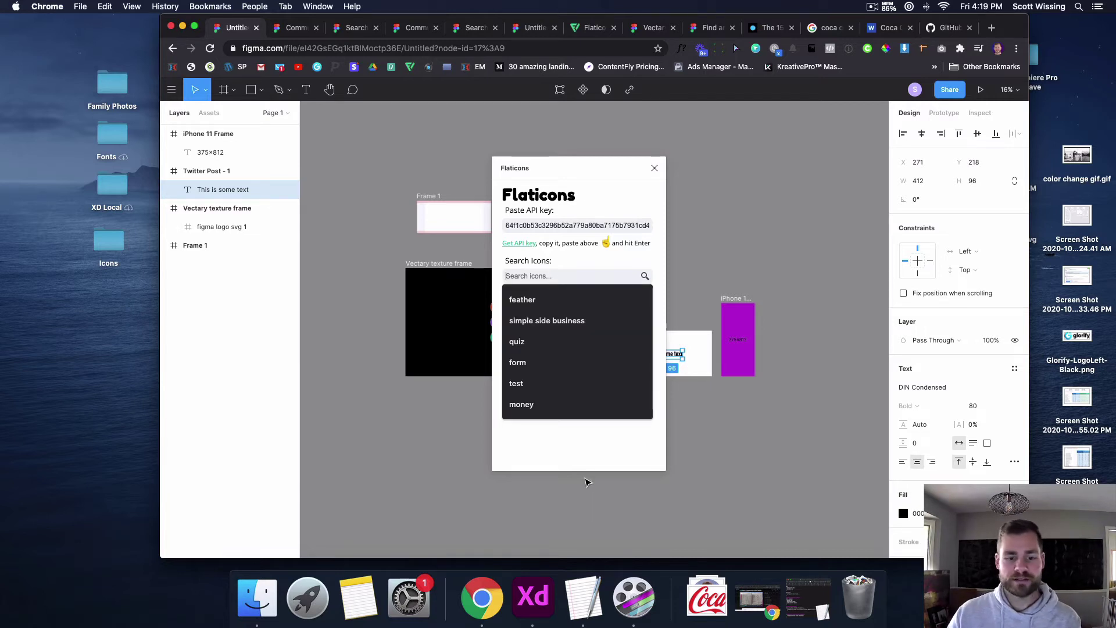
left_click(581, 459)
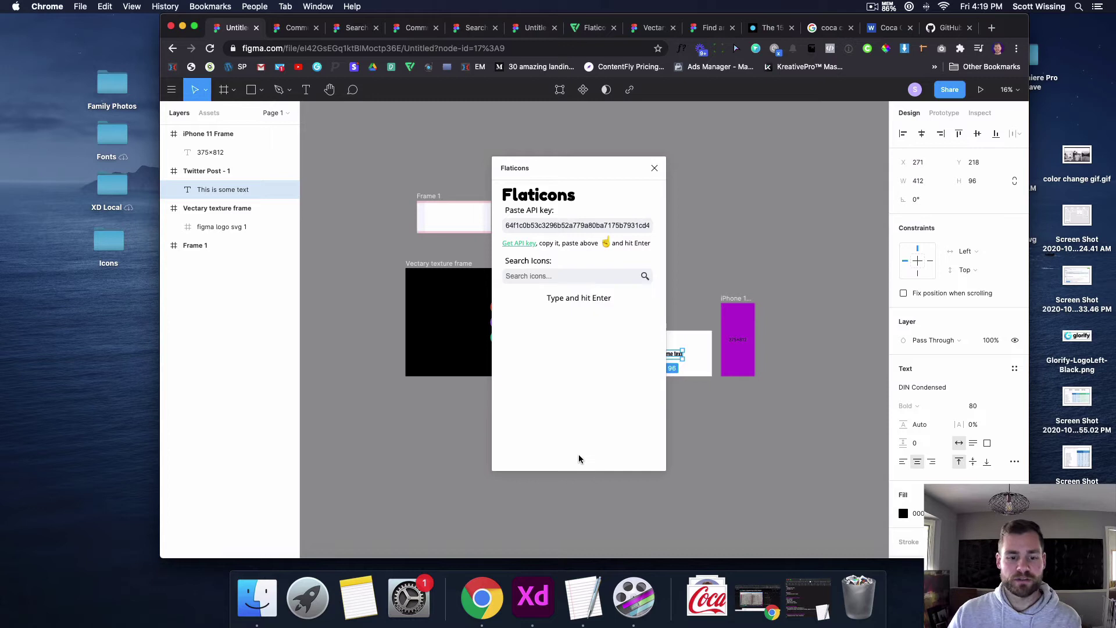
left_click(562, 276)
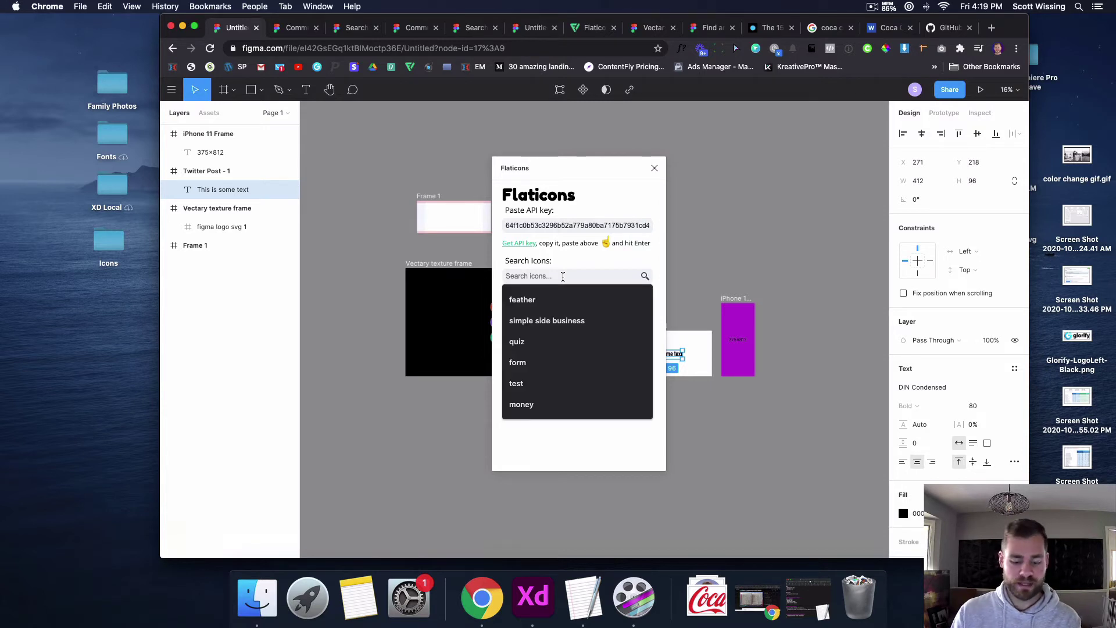
type("money")
key("Return")
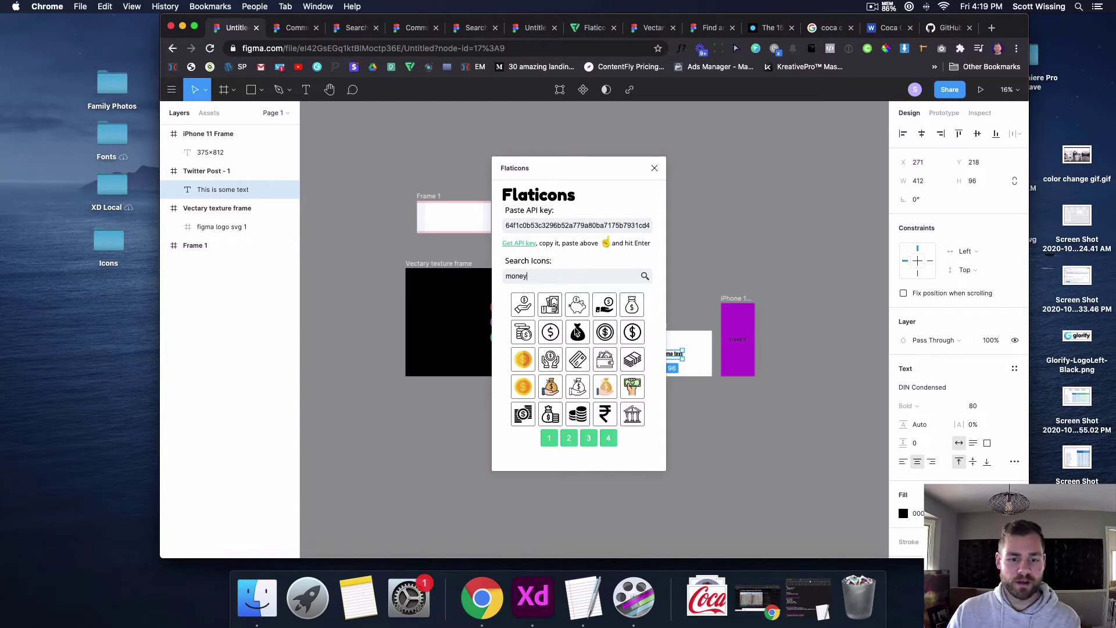
left_click(577, 330)
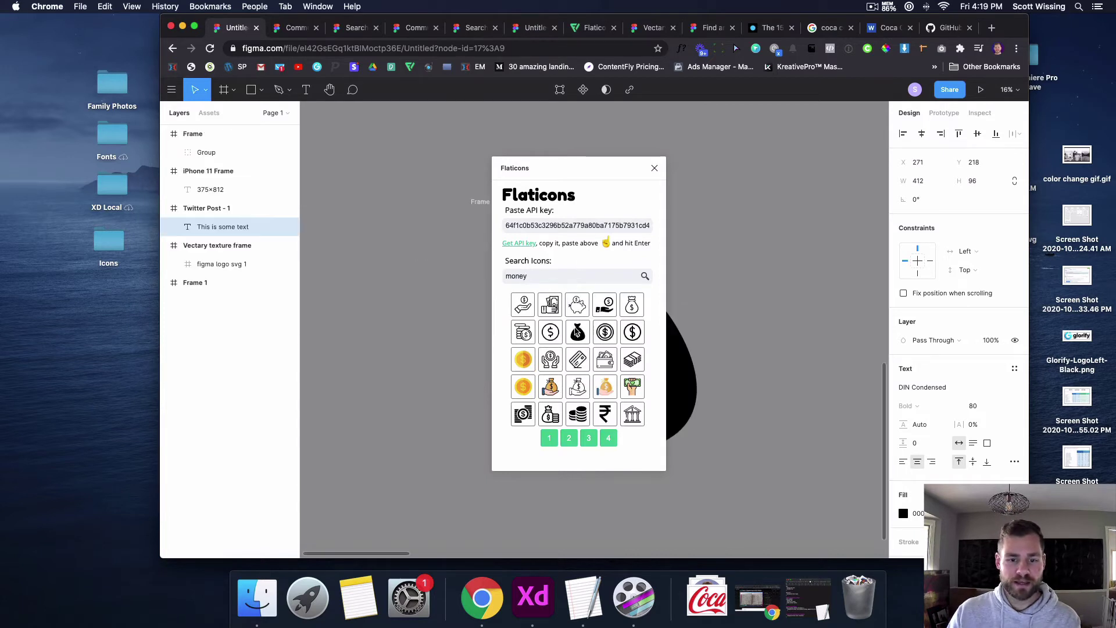
left_click(655, 167)
Move the money-bag frame up beside Frame 1.
scroll(615, 317, "down", 10)
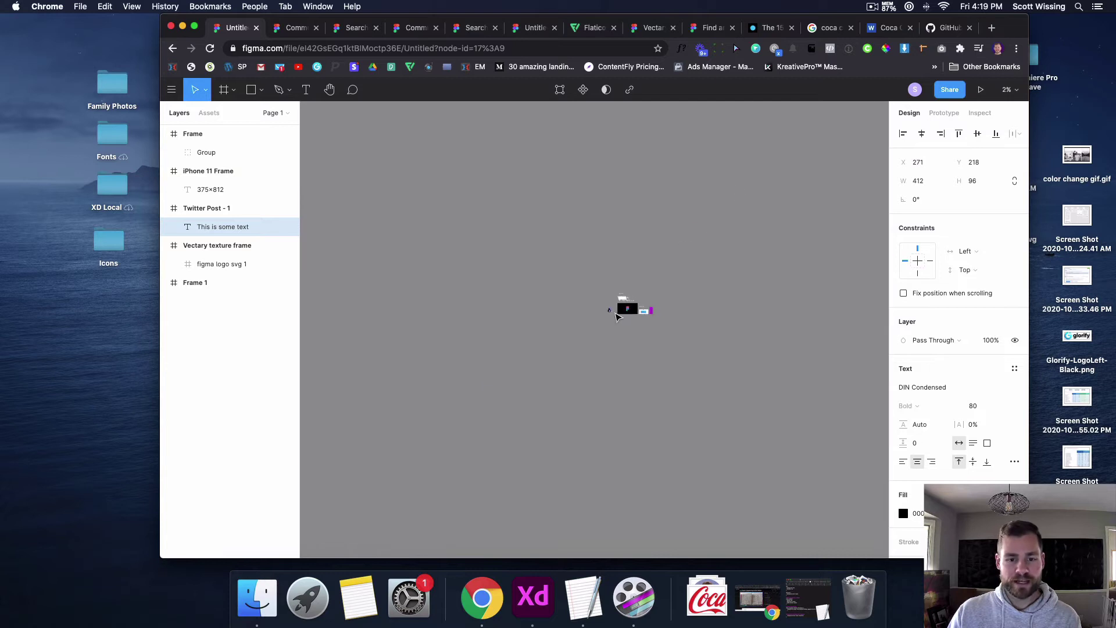
scroll(619, 318, "up", 8)
scroll(619, 317, "down", 5)
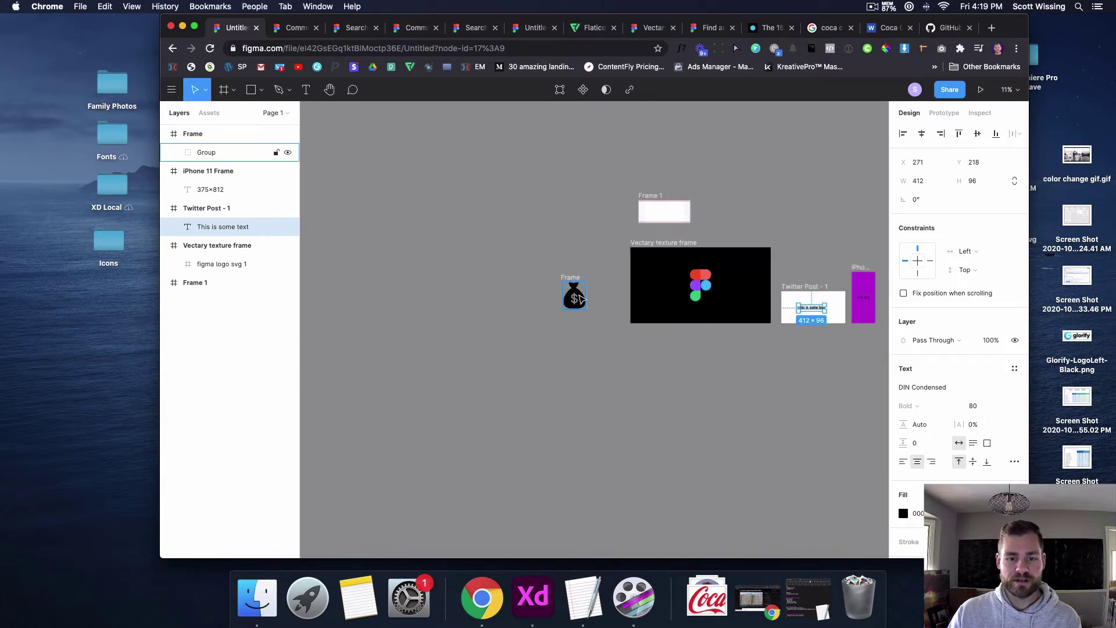
left_click_drag(763, 217, 765, 216)
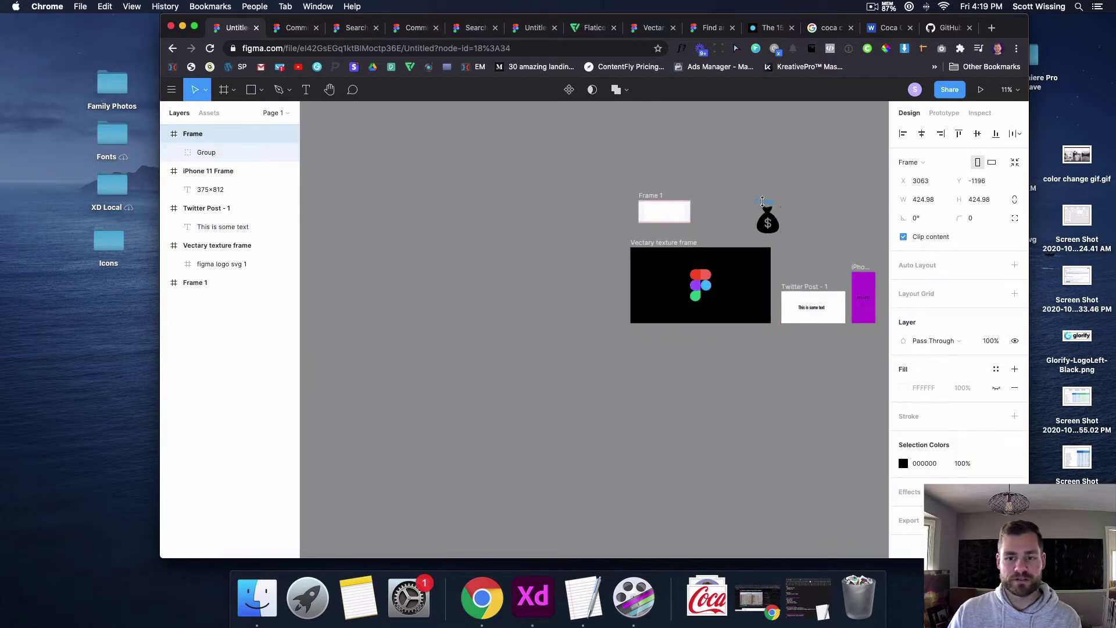
scroll(762, 203, "right", 1)
scroll(762, 201, "up", 6)
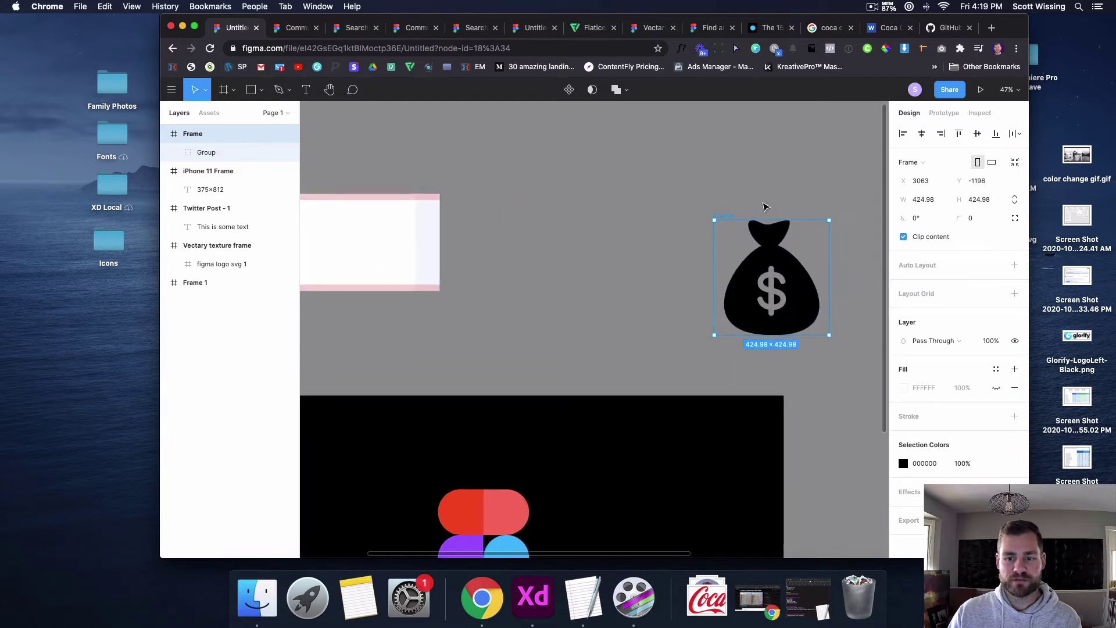
scroll(750, 250, "right", 3)
Recolour the money-bag icon green (179D24).
double_click(716, 295)
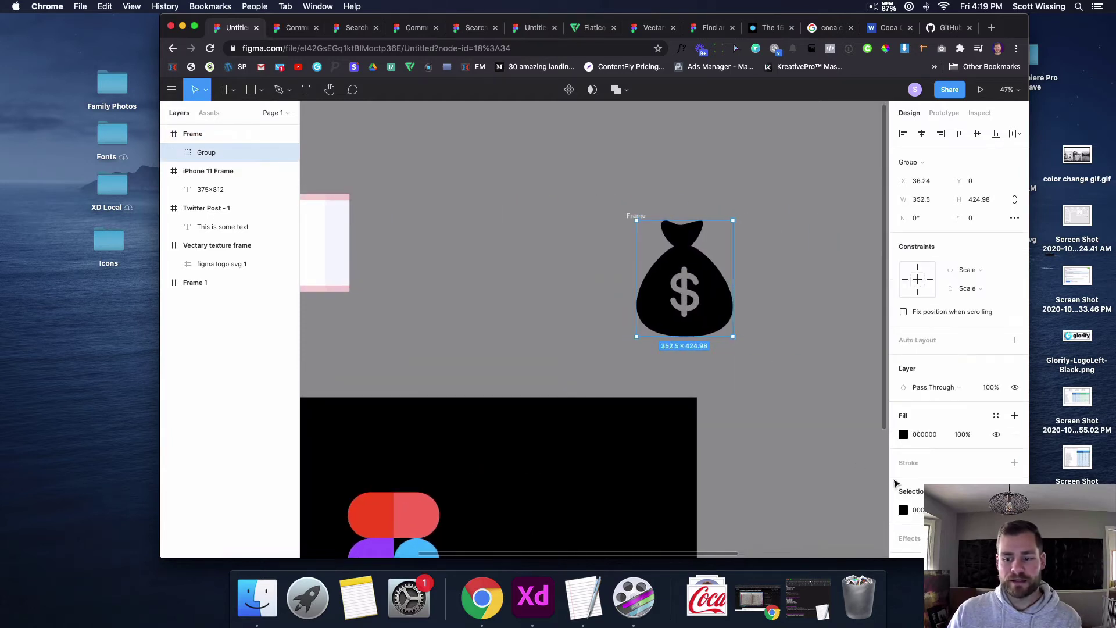
left_click(900, 434)
left_click_drag(860, 284, 864, 335)
left_click(812, 420)
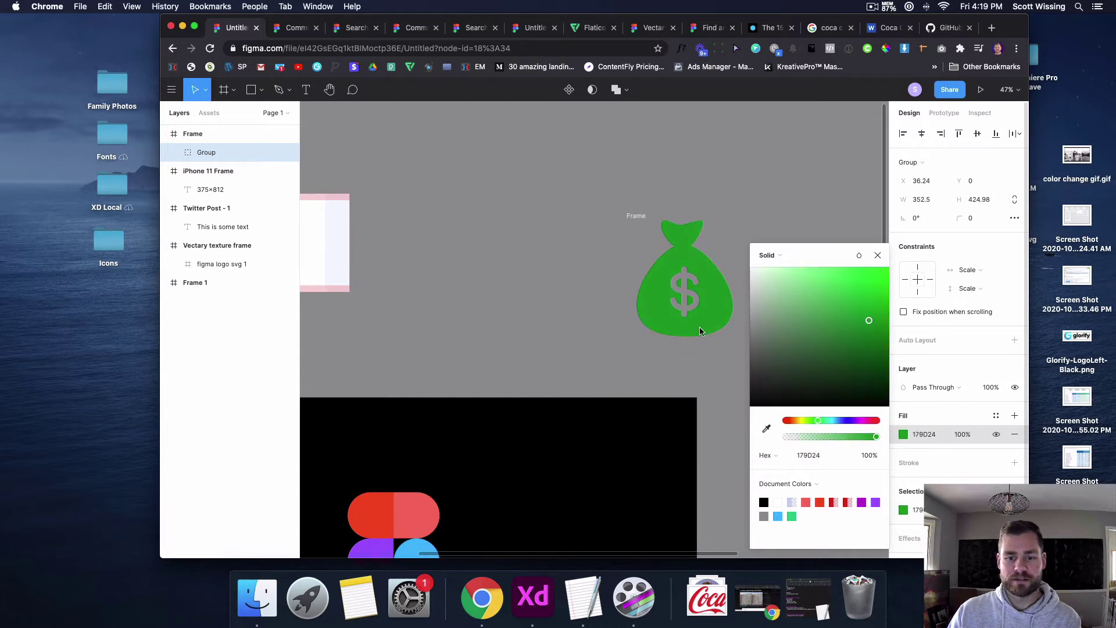
left_click(599, 269)
scroll(599, 269, "down", 3)
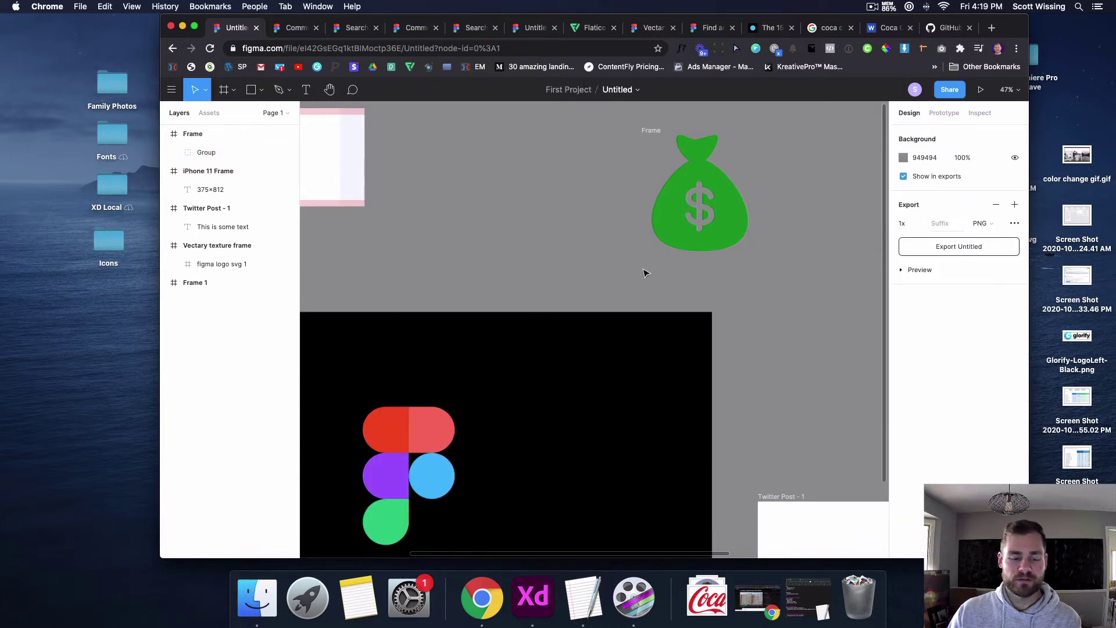
scroll(579, 283, "left", 1)
scroll(578, 283, "down", 5)
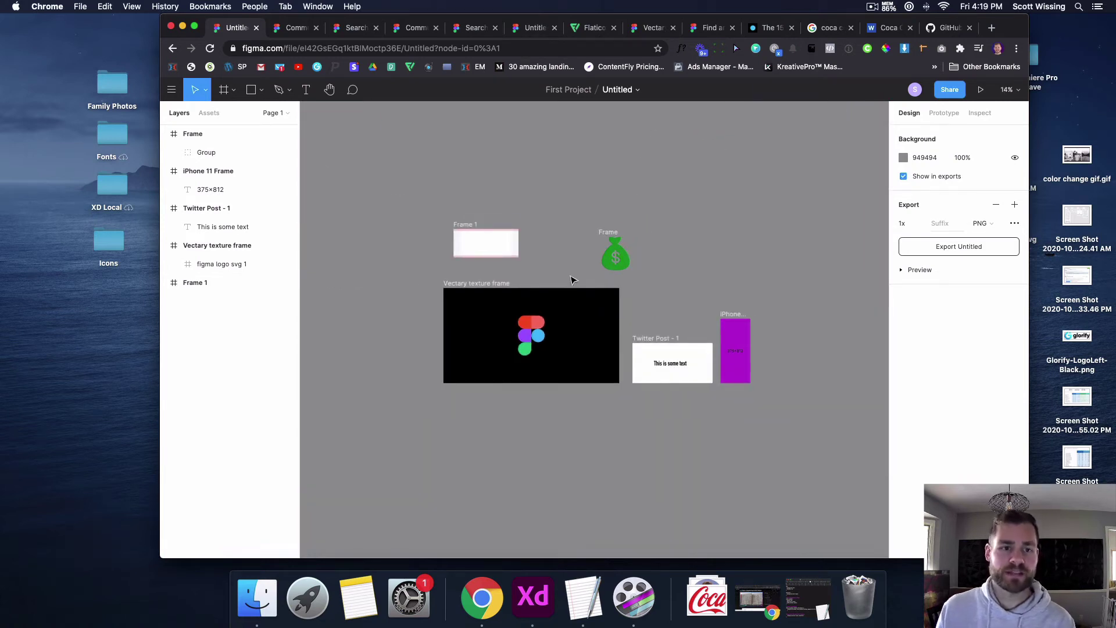
scroll(573, 280, "down", 1)
scroll(366, 244, "down", 1)
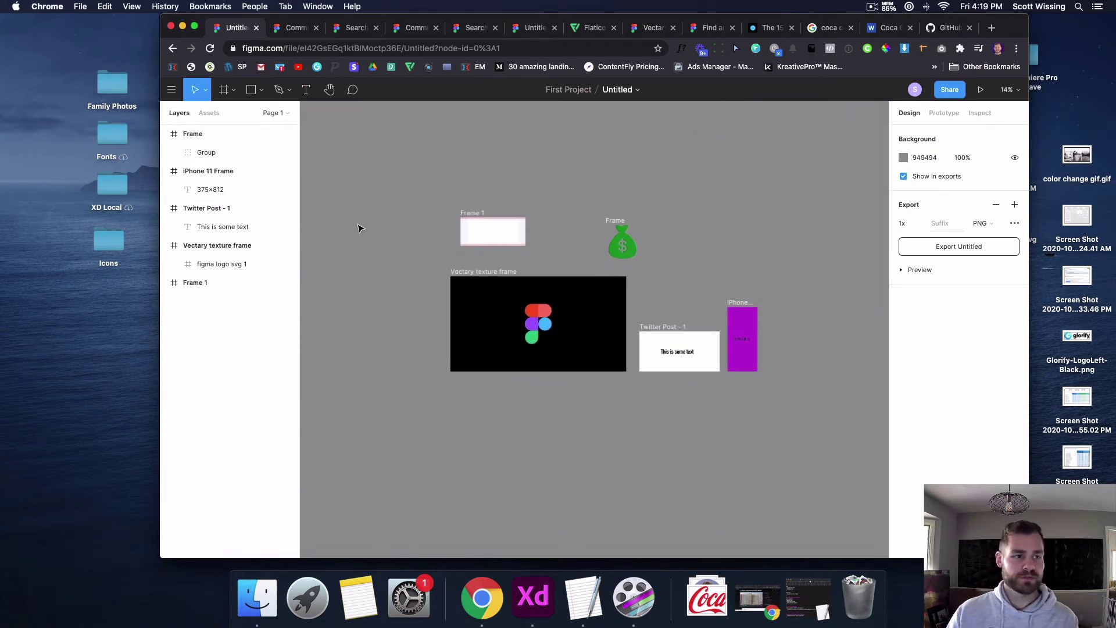
Insert a random Unsplash portrait and move it to the upper right.
left_click(172, 90)
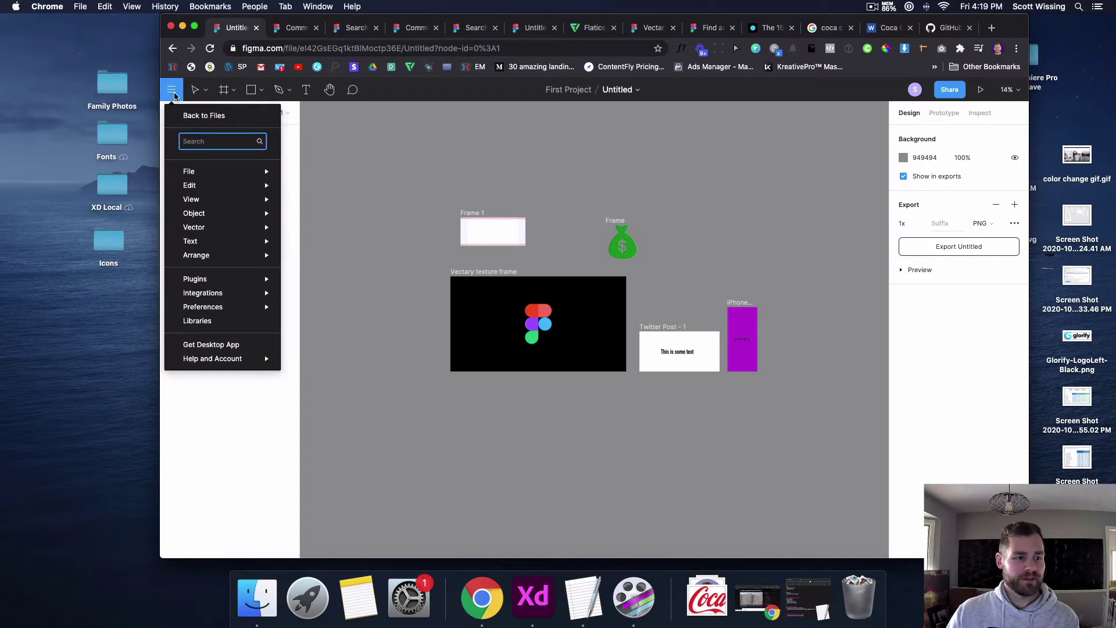
mouse_move(208, 283)
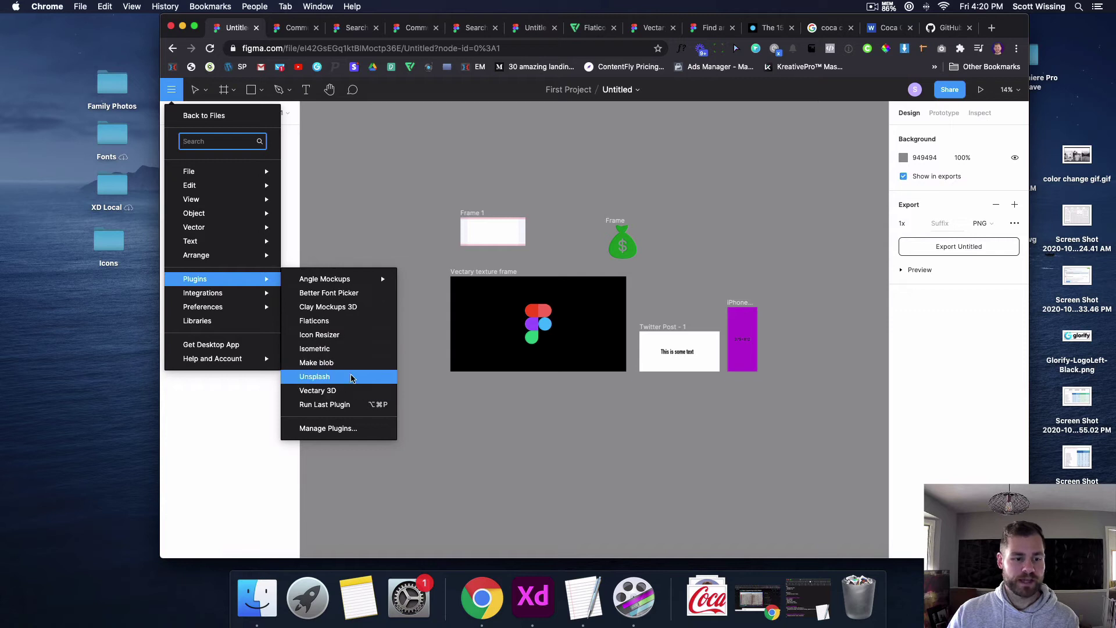
left_click(350, 377)
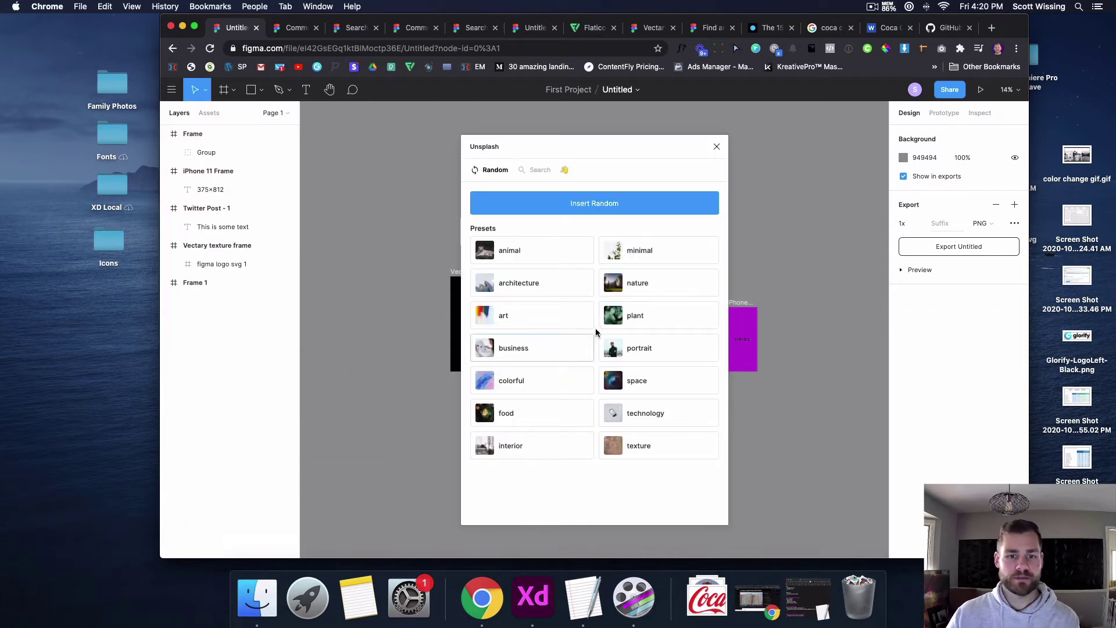
left_click(633, 356)
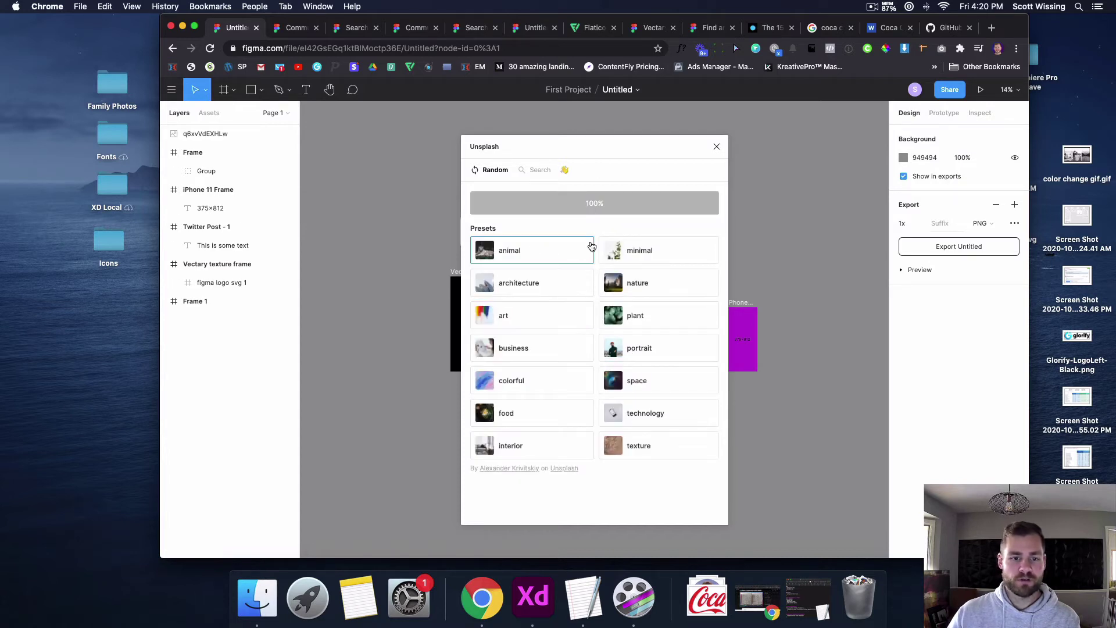
left_click(716, 146)
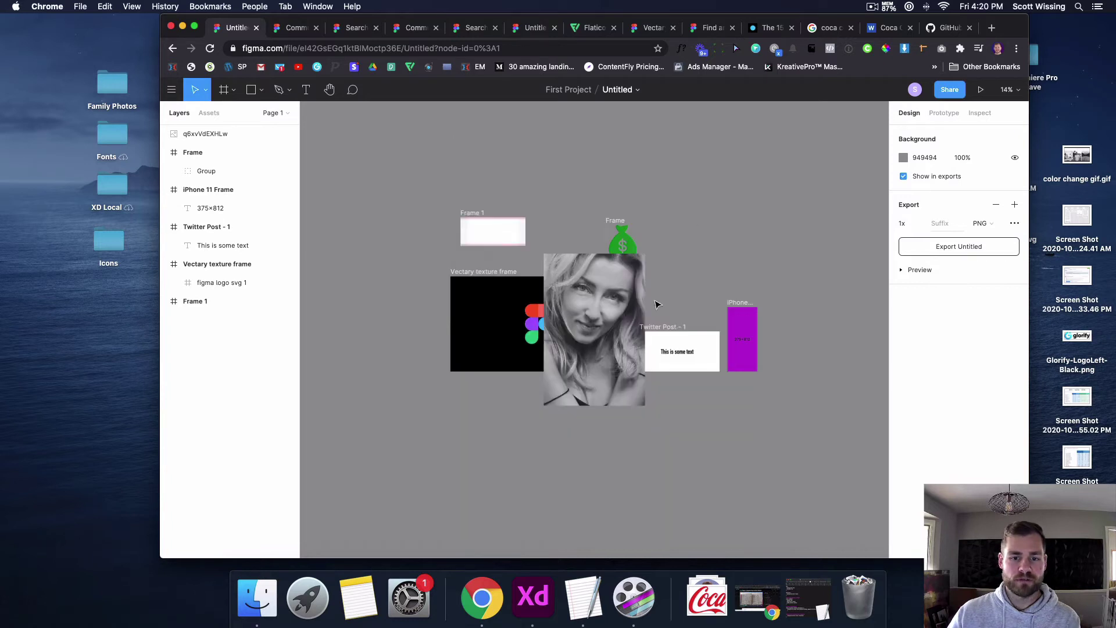
left_click_drag(602, 302, 712, 180)
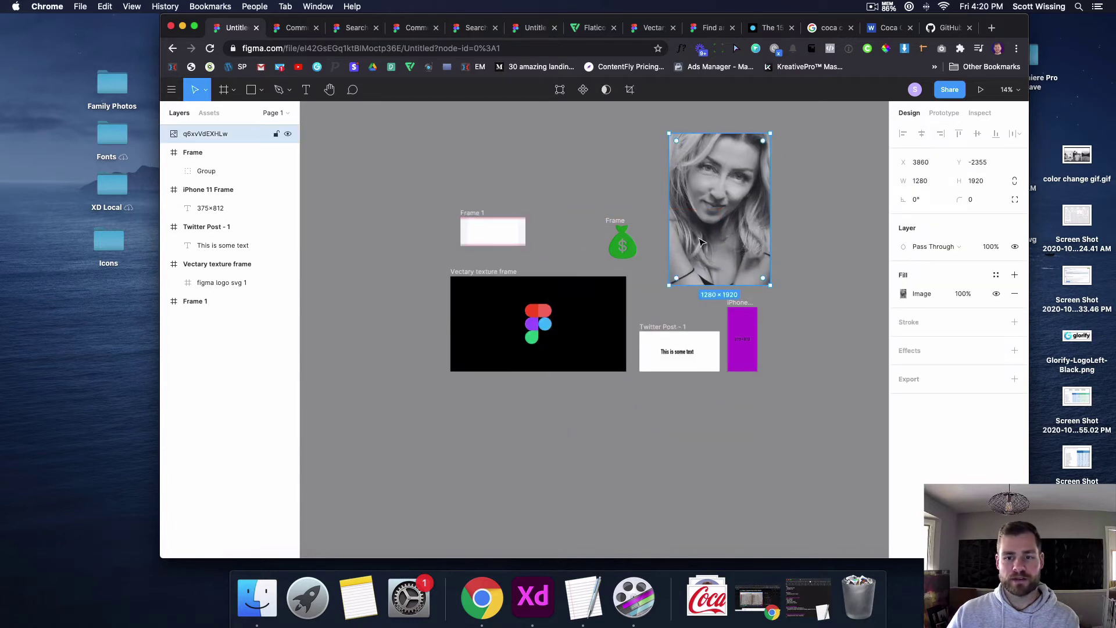
Replace the portrait with a photo from an Unsplash search for 'woman'.
left_click(172, 89)
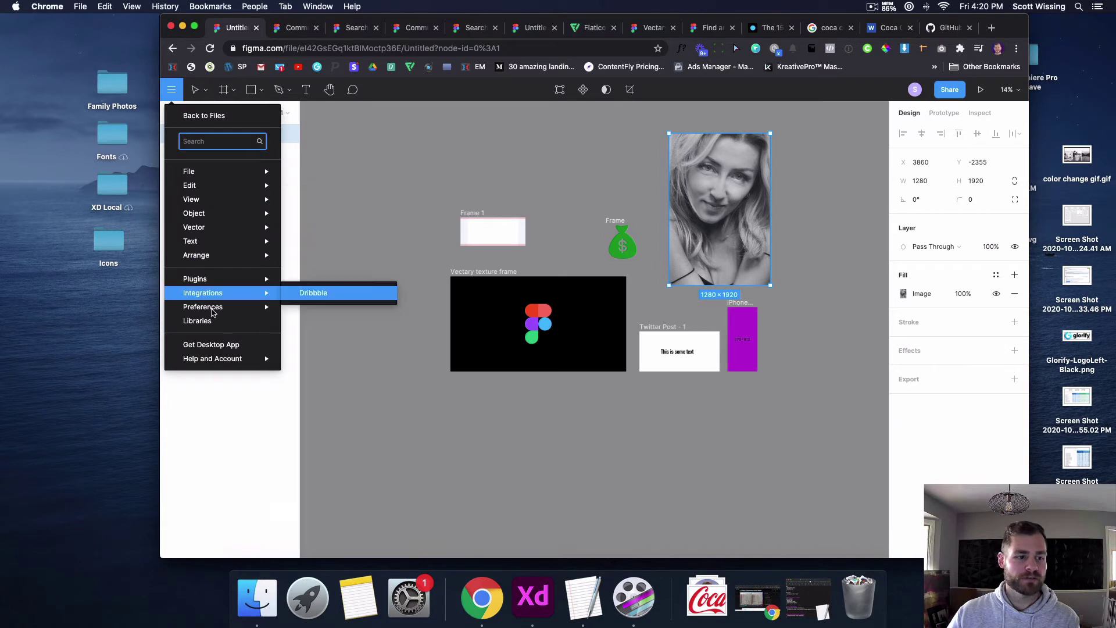
mouse_move(208, 279)
left_click(317, 378)
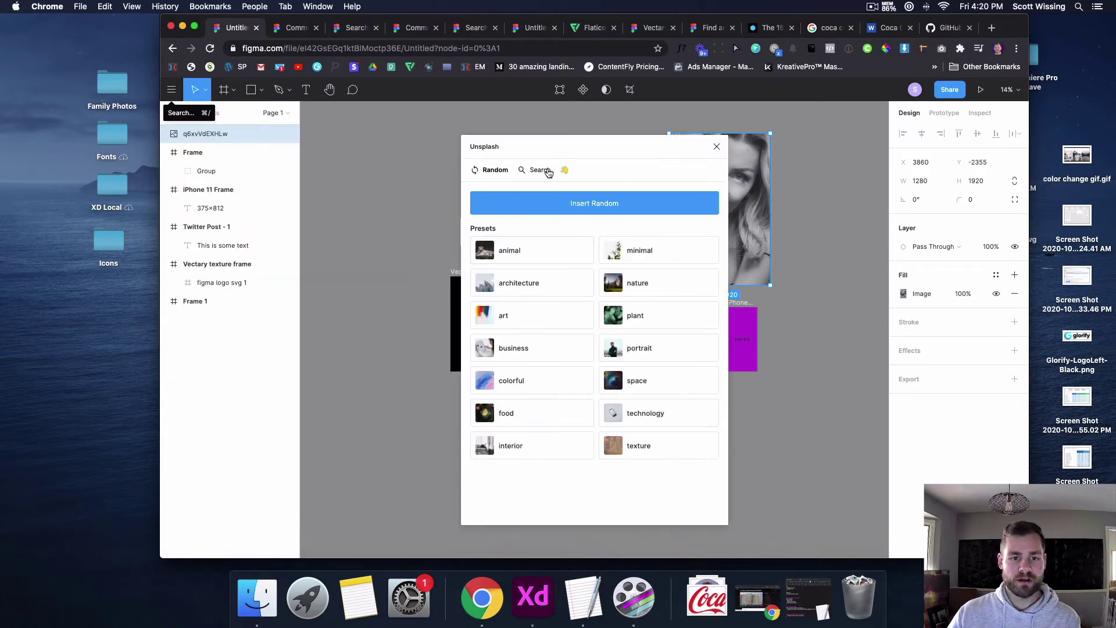
left_click(539, 170)
left_click(533, 205)
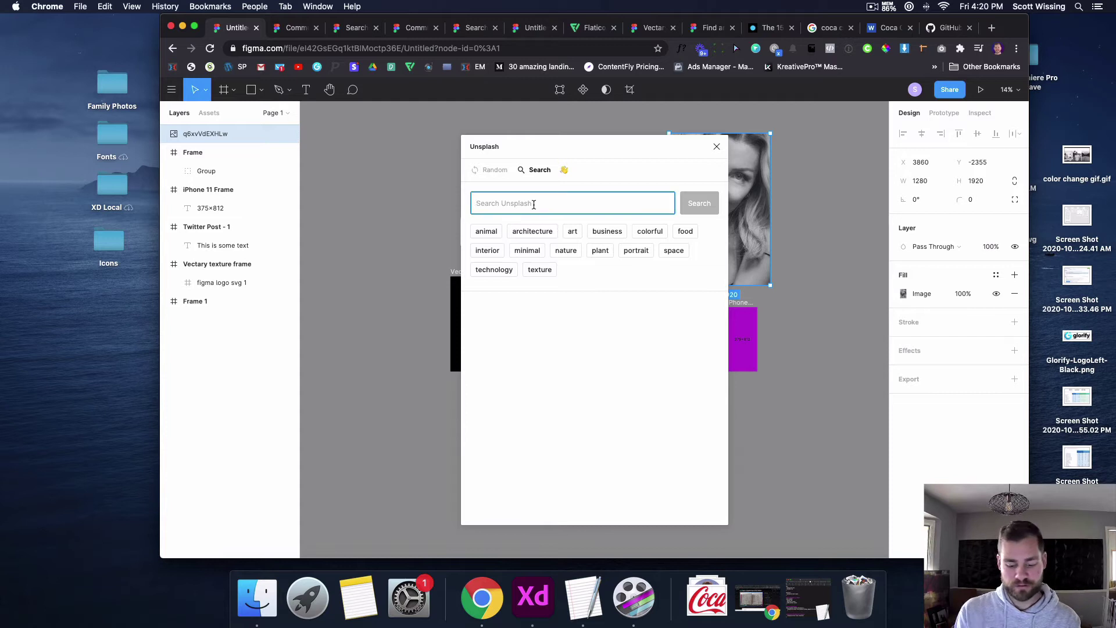
type("woman")
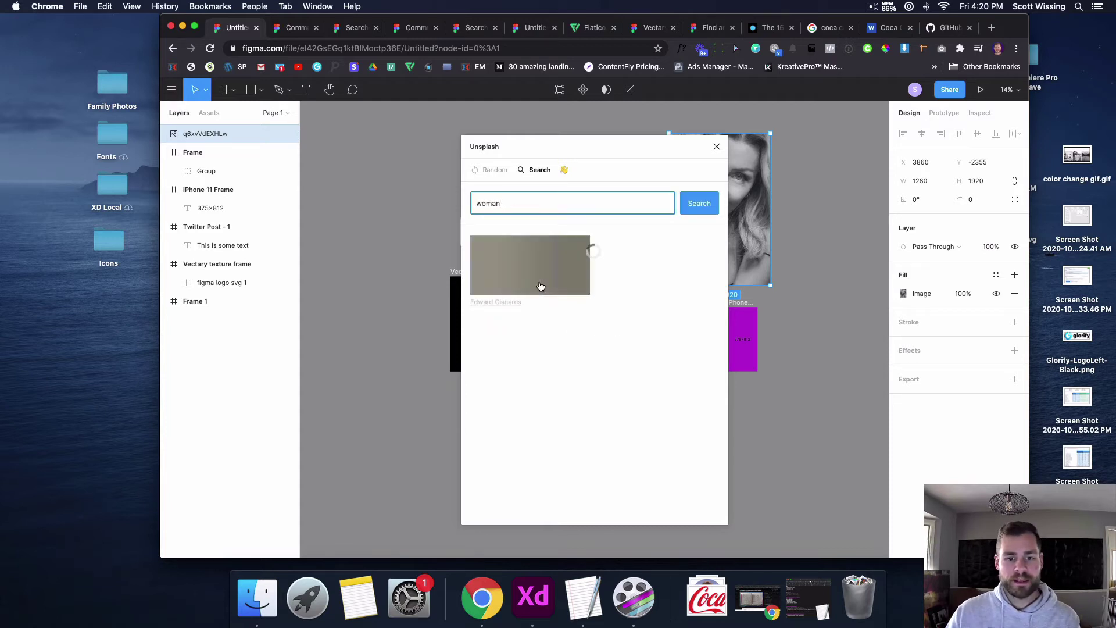
scroll(641, 317, "down", 3)
scroll(640, 318, "up", 1)
left_click(641, 317)
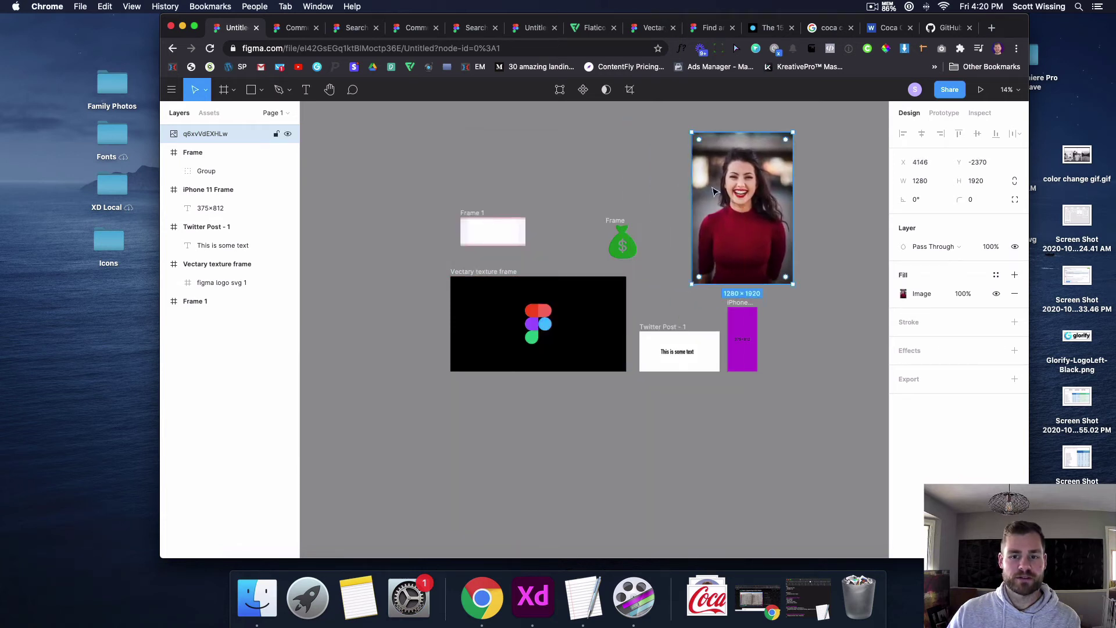
Nudge the woman photo left, then delete it from the canvas.
scroll(554, 343, "down", 1)
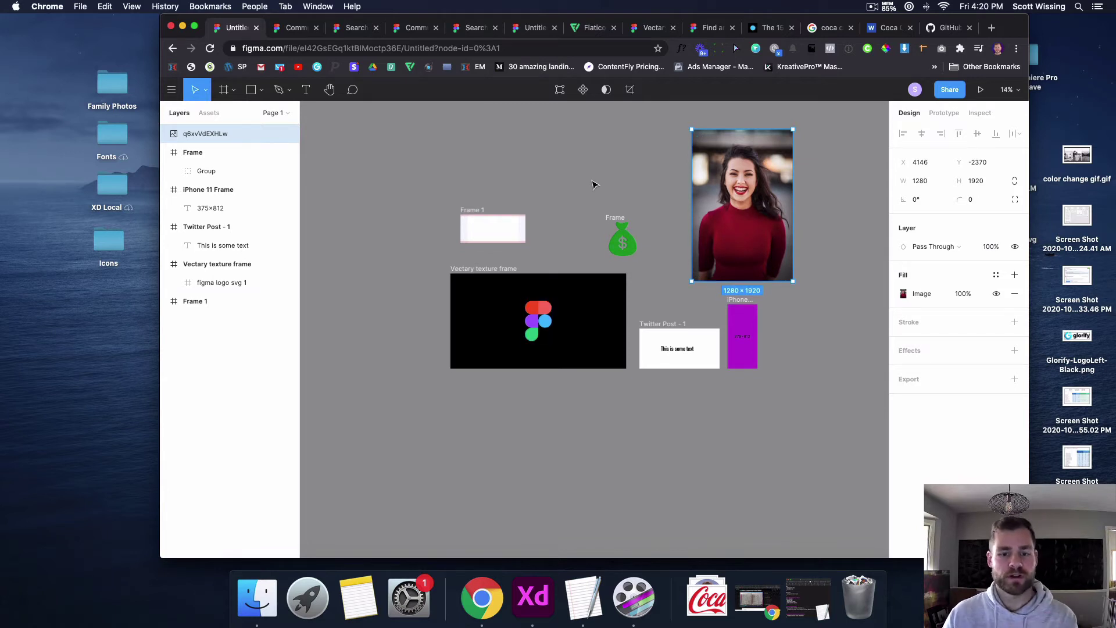
left_click_drag(714, 189, 692, 190)
key("Delete")
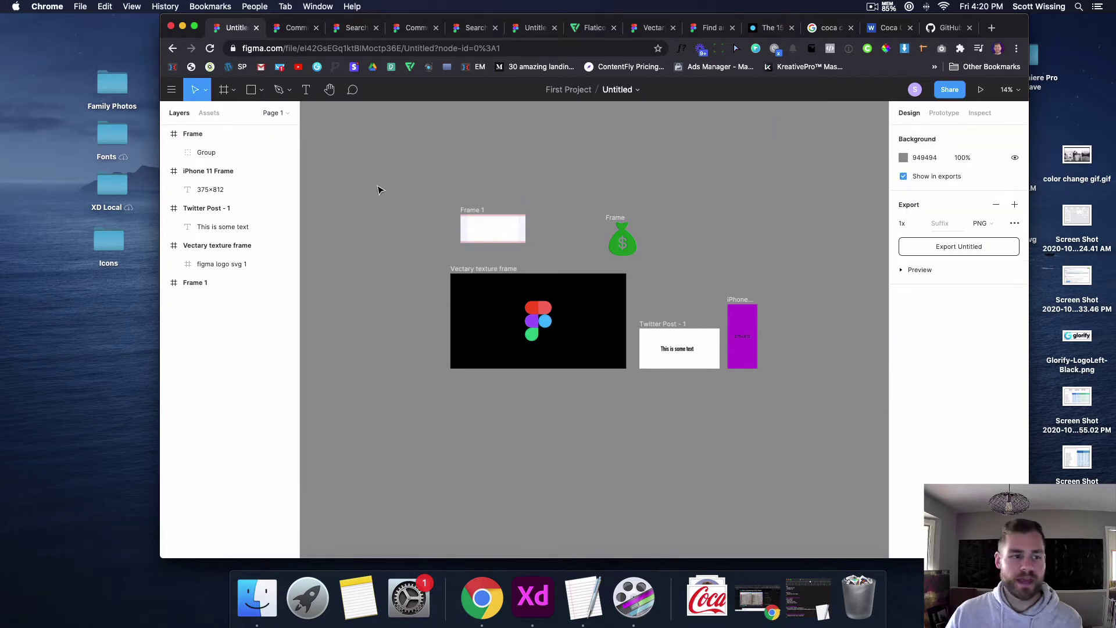
With Make blob, raise complexity and contrast and add the pink FF4D9C blob.
left_click(171, 89)
mouse_move(204, 274)
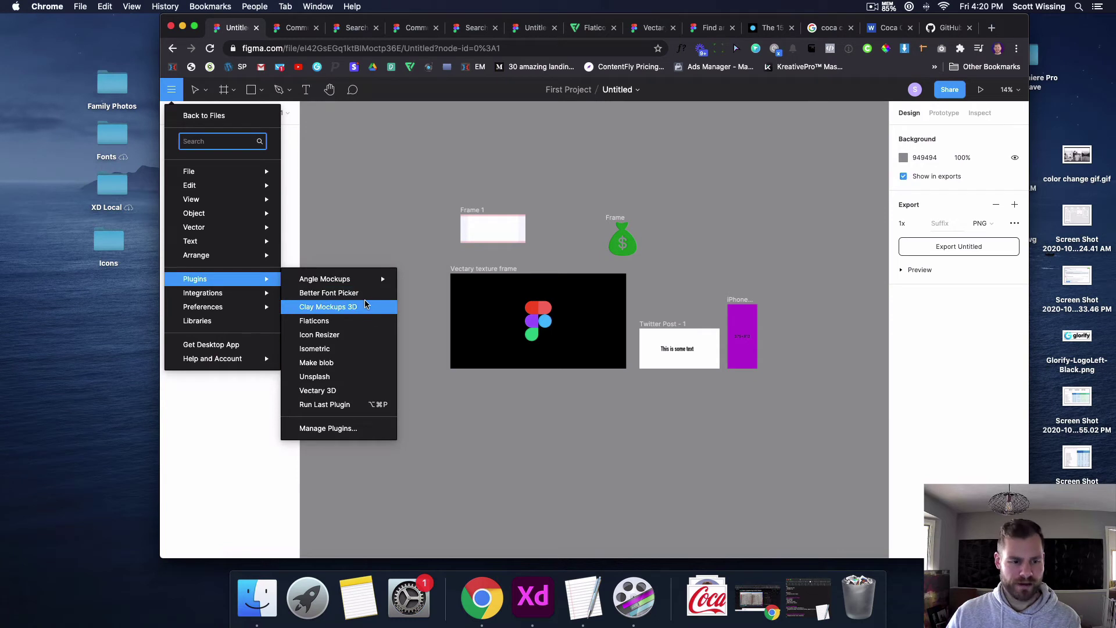
left_click(348, 362)
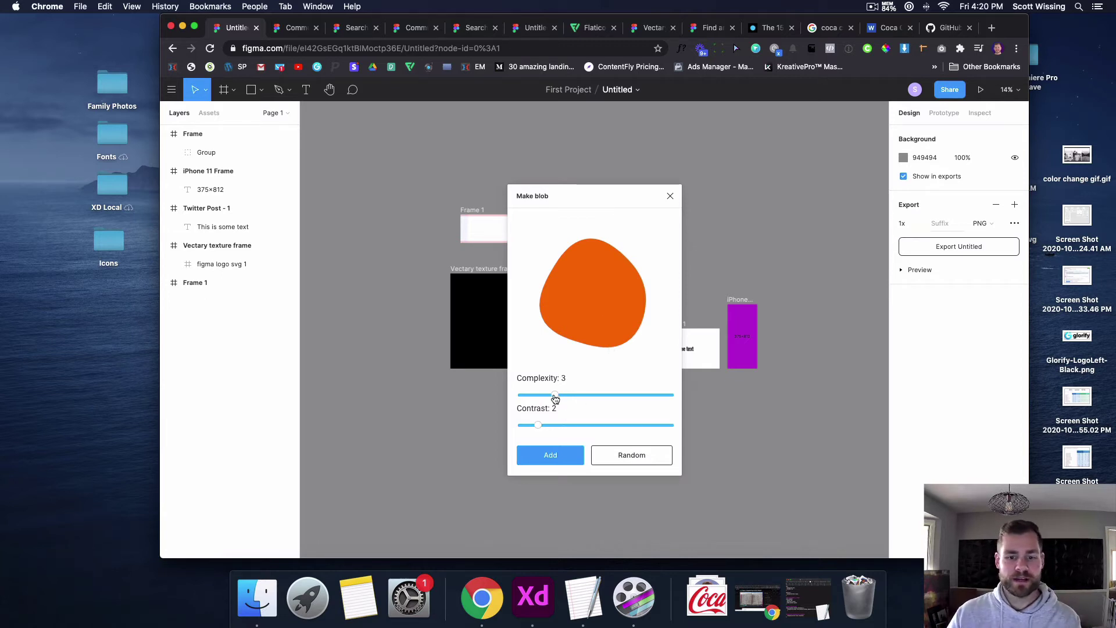
left_click_drag(555, 398, 604, 396)
left_click_drag(539, 427, 570, 394)
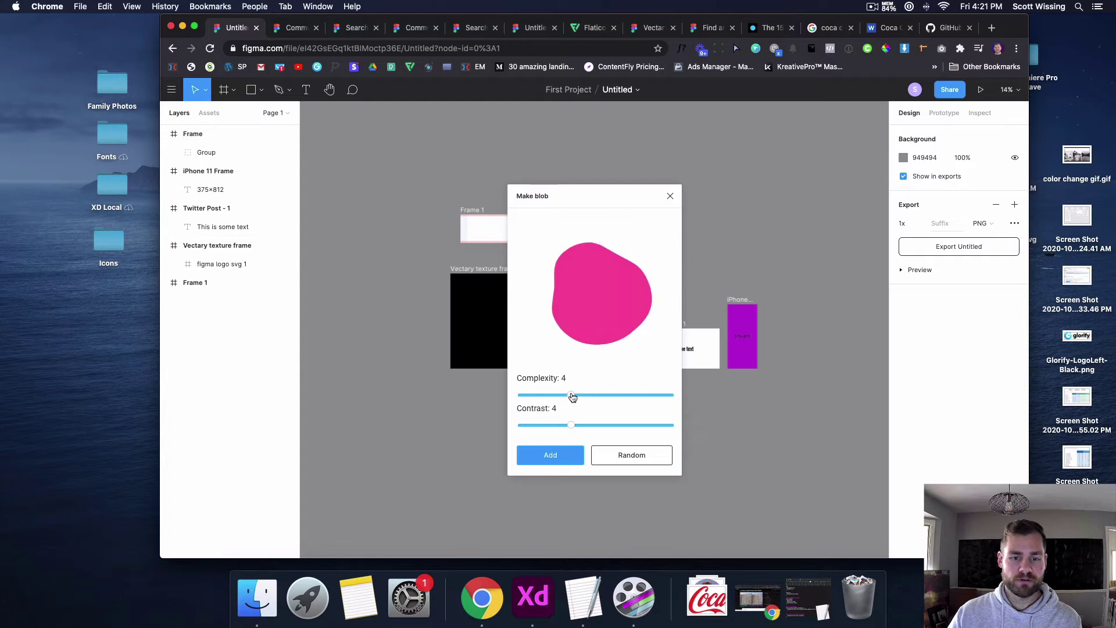
left_click(531, 457)
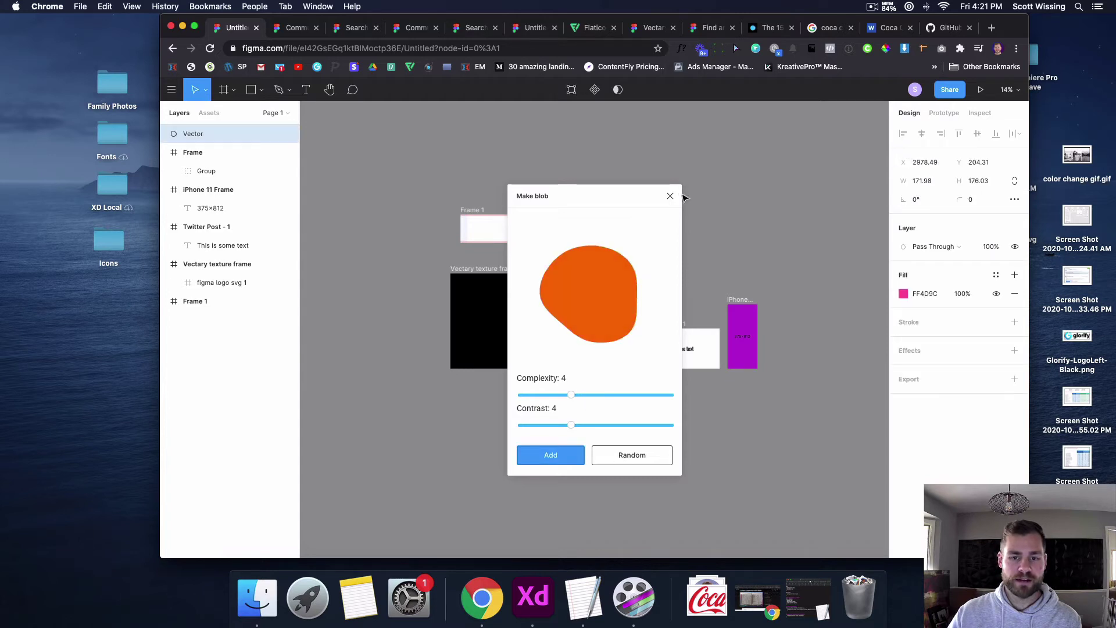
left_click(669, 196)
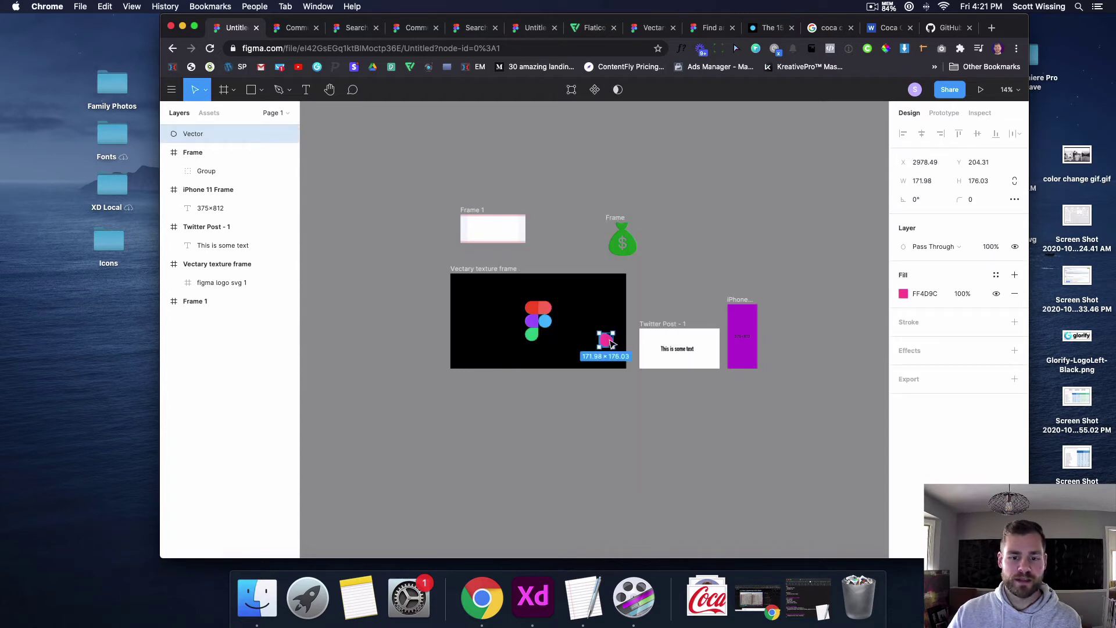
Move the blob beside the money bag and recolour it dark purple (373464).
left_click_drag(607, 340, 752, 278)
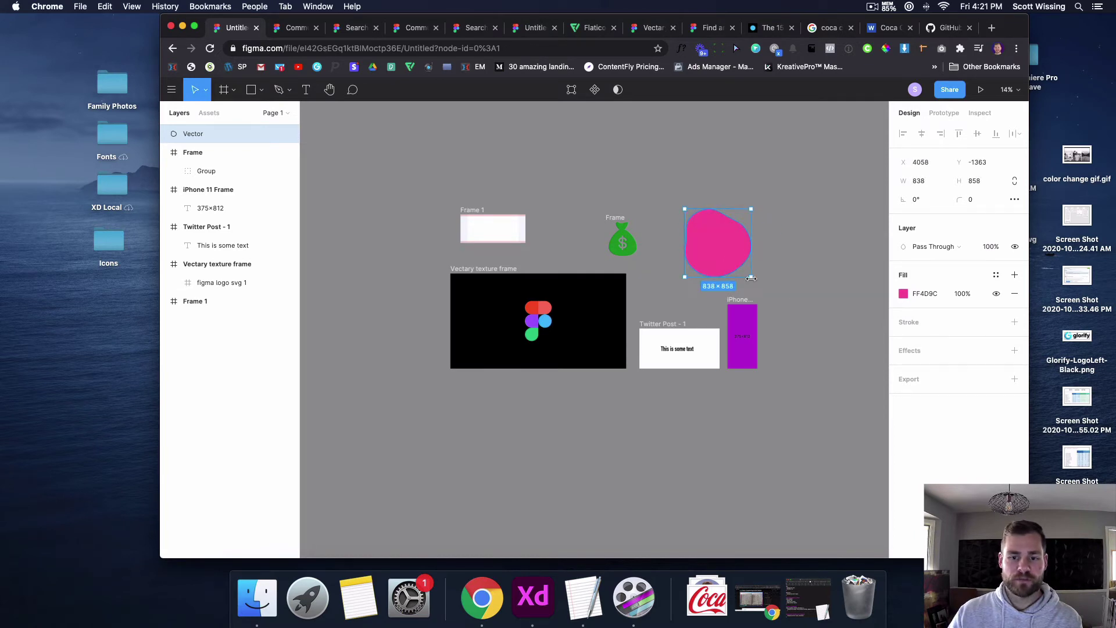
scroll(719, 256, "up", 5)
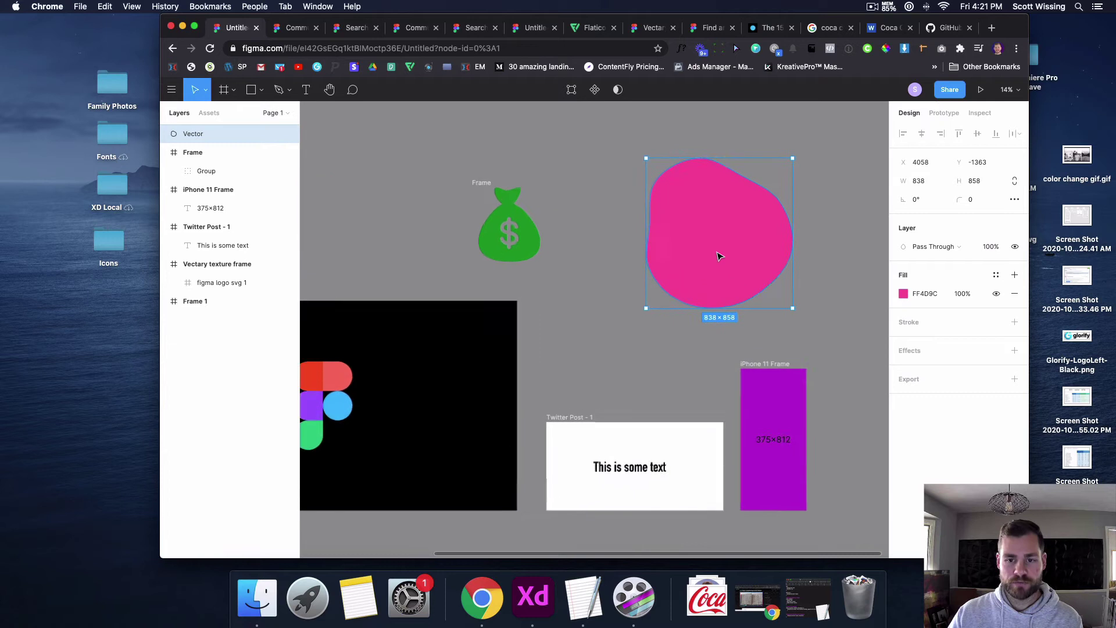
left_click(903, 294)
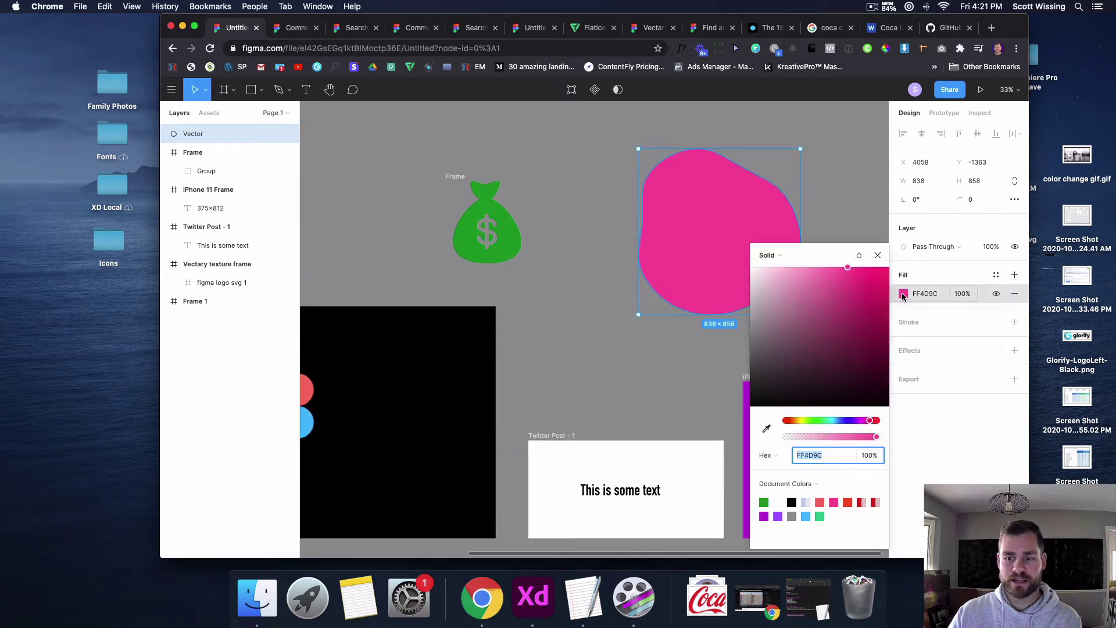
left_click(846, 419)
mouse_move(806, 354)
left_mouse_down()
mouse_move(790, 308)
mouse_move(748, 304)
mouse_move(817, 352)
left_mouse_up()
left_click(564, 373)
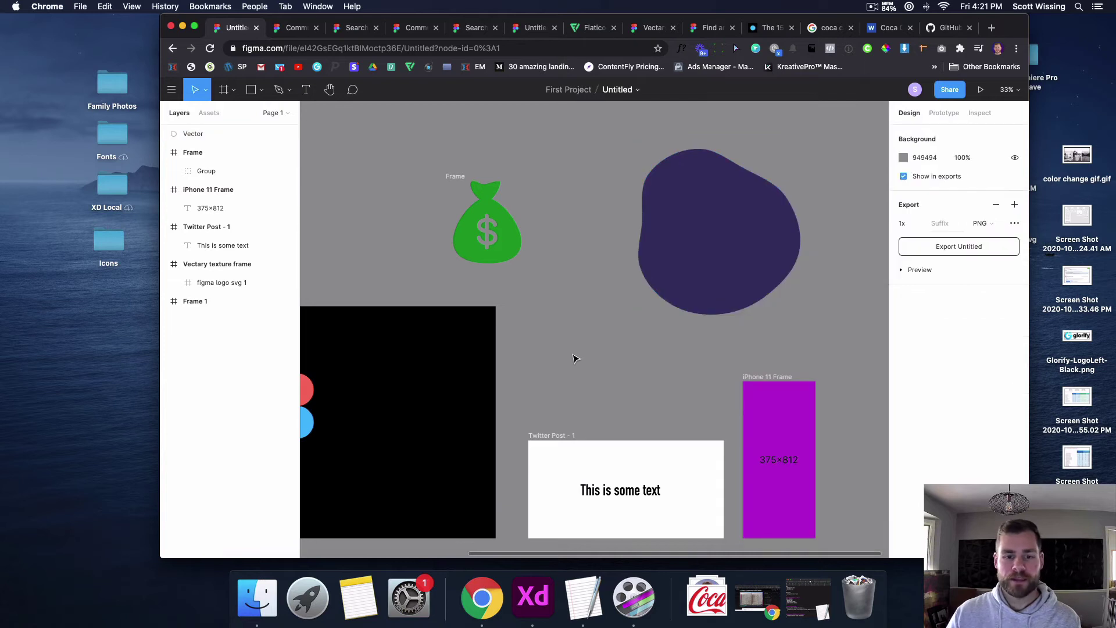
Place the money bag on the blob, bring it to front, and centre it.
scroll(573, 359, "left", 5)
left_click_drag(572, 229, 669, 225)
right_click(674, 226)
mouse_move(748, 551)
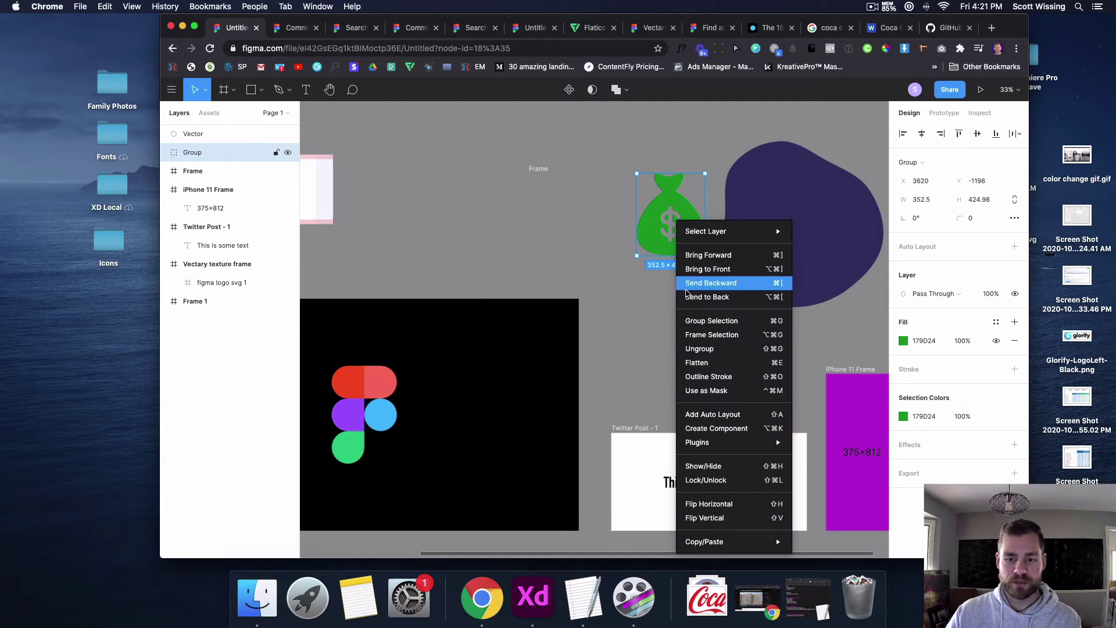
left_click(706, 265)
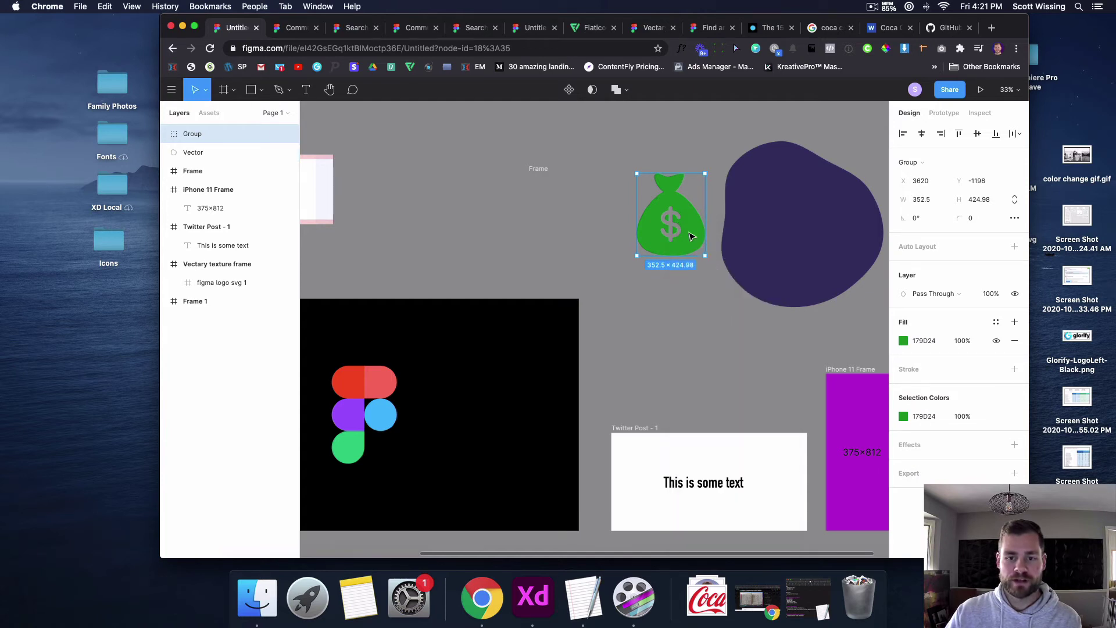
left_click_drag(692, 236, 807, 231)
left_click(624, 234)
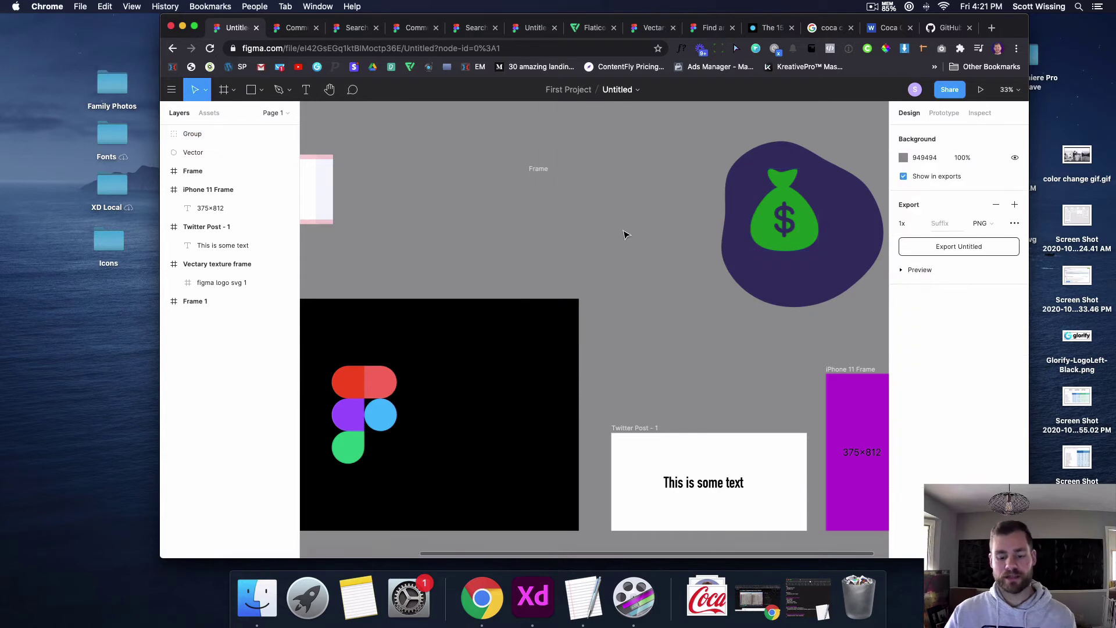
scroll(624, 234, "down", 5)
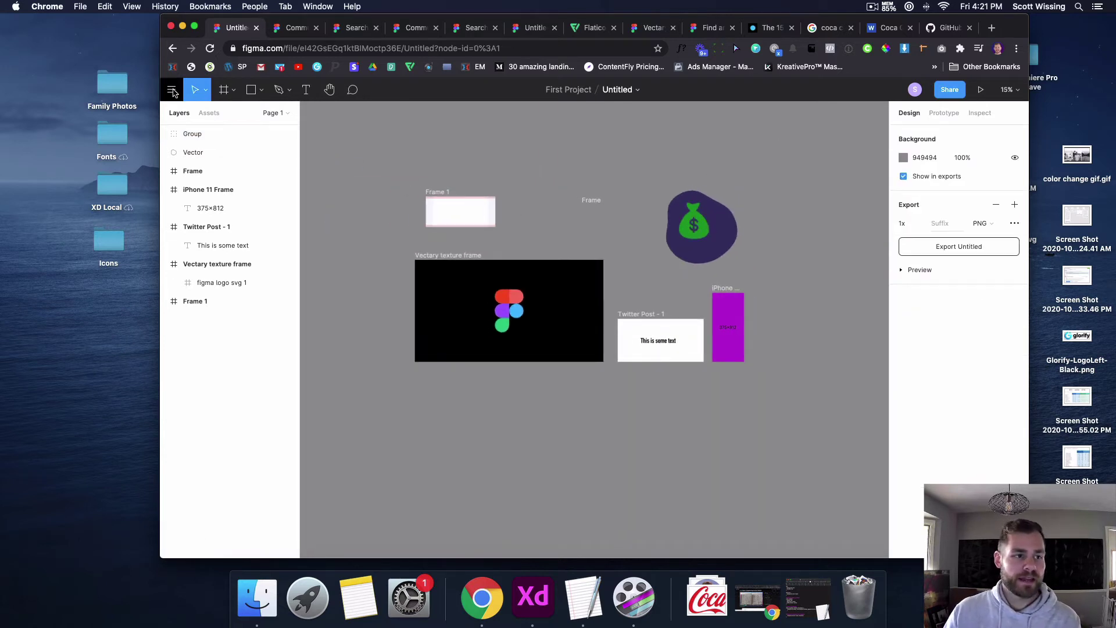
Launch Clay Mockups 3D and keep iPhone 11 as the device model.
left_click(171, 90)
mouse_move(204, 282)
mouse_move(333, 285)
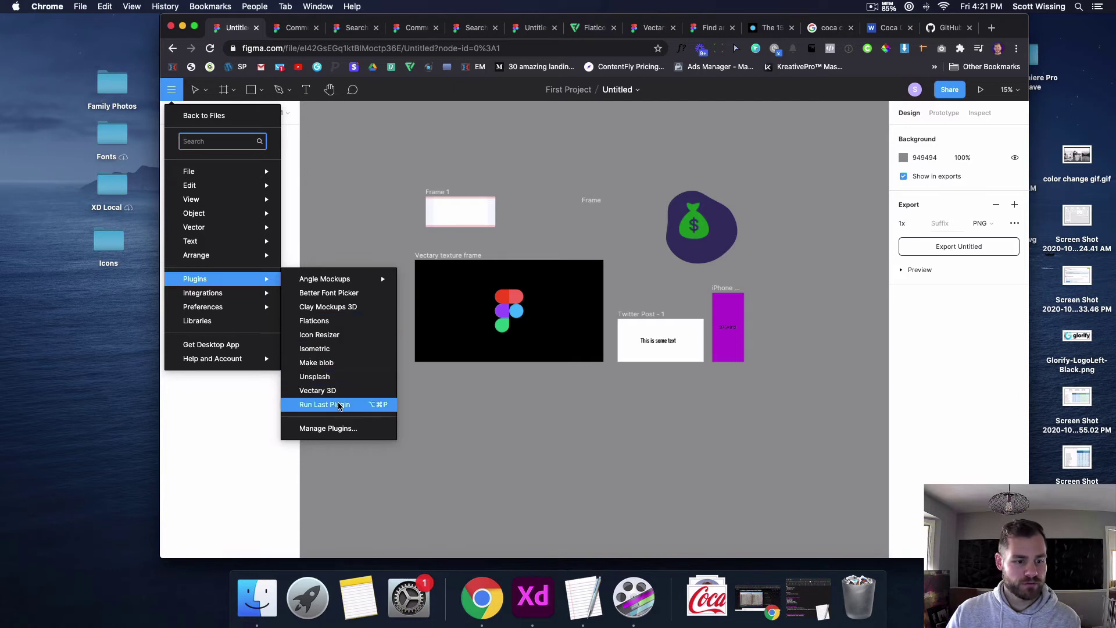
left_click(340, 313)
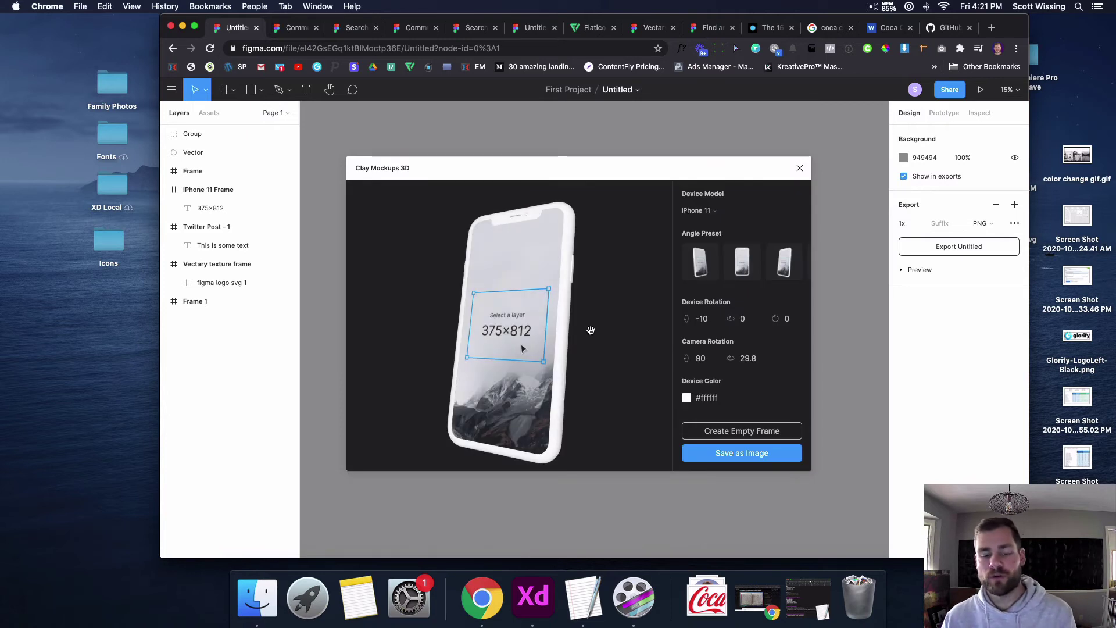
left_click_drag(561, 250, 599, 275)
left_click(713, 215)
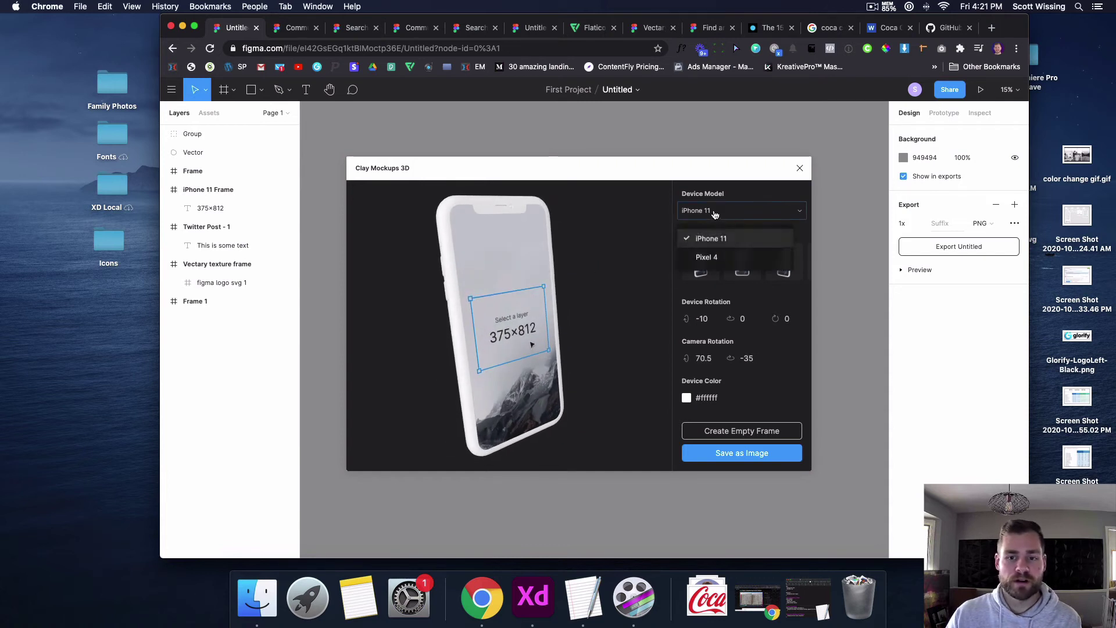
left_click(563, 242)
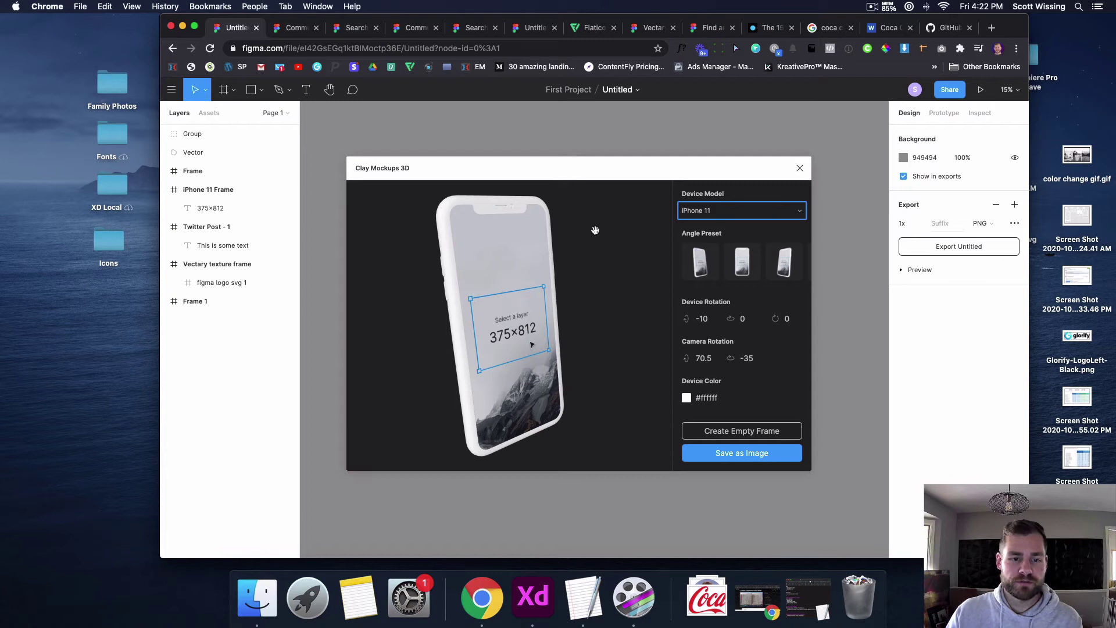
Rotate the phone preview to a tilted three-quarter view, about 73.4 / -32.9.
left_click_drag(547, 230, 591, 237)
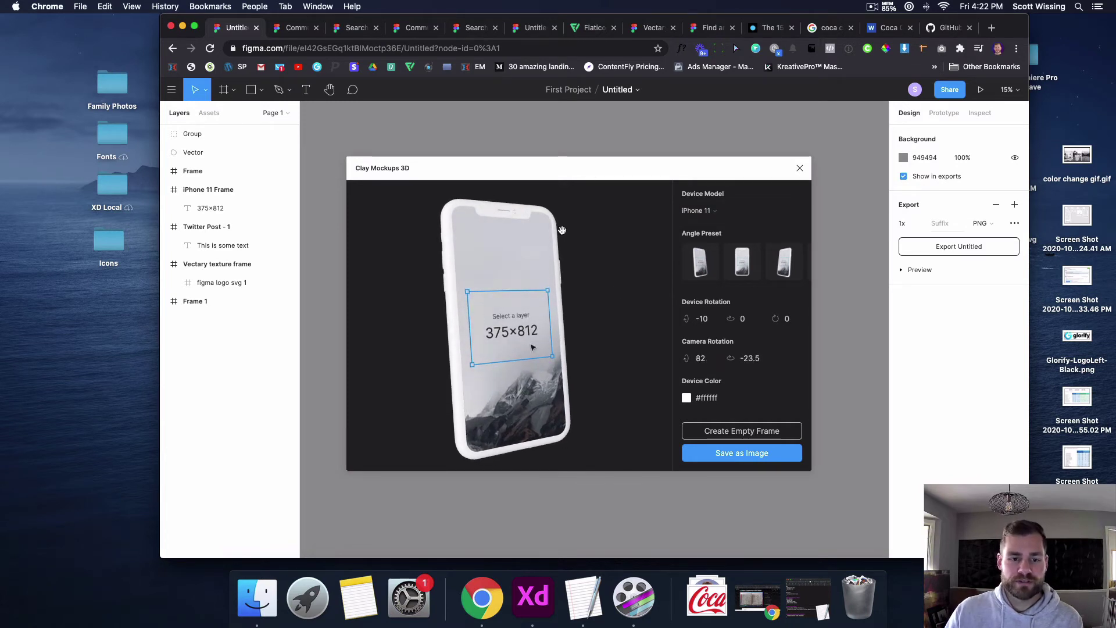
mouse_move(539, 240)
left_mouse_down()
mouse_move(399, 226)
mouse_move(419, 220)
mouse_move(393, 323)
mouse_move(463, 216)
mouse_move(523, 244)
left_mouse_up()
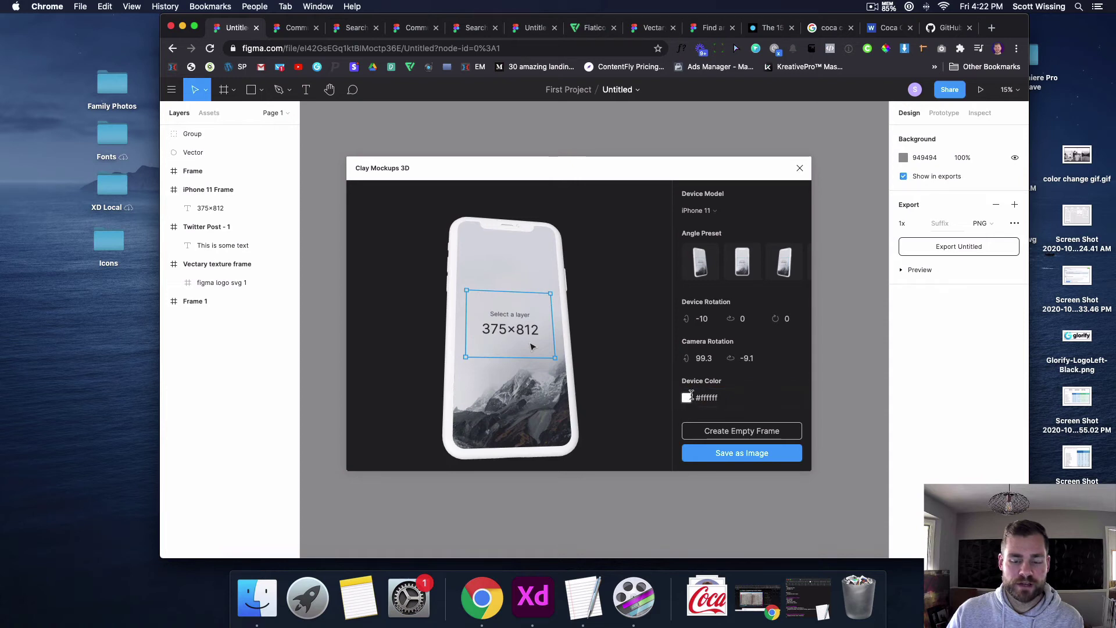
left_click_drag(538, 238, 671, 403)
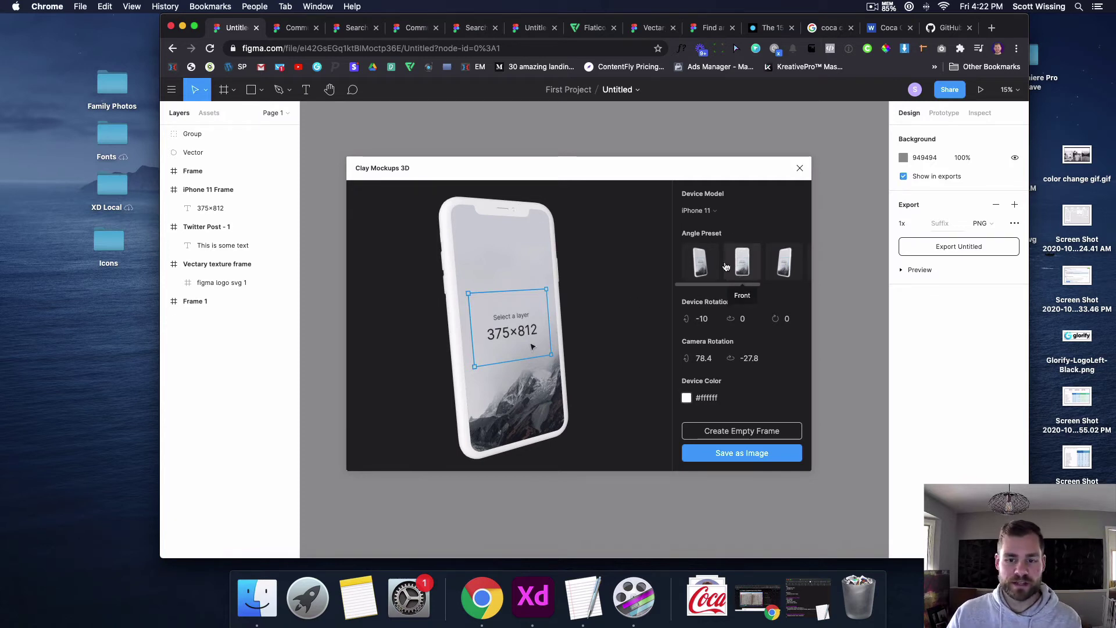
mouse_move(566, 241)
left_mouse_down()
mouse_move(378, 242)
mouse_move(565, 233)
left_mouse_up()
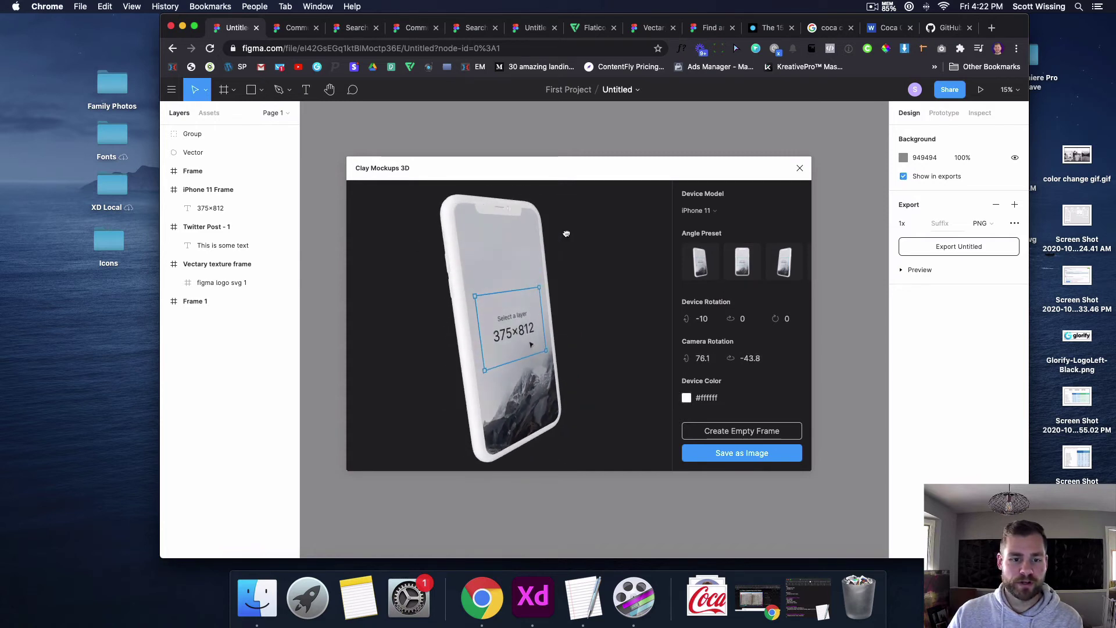
left_click_drag(501, 306, 506, 267)
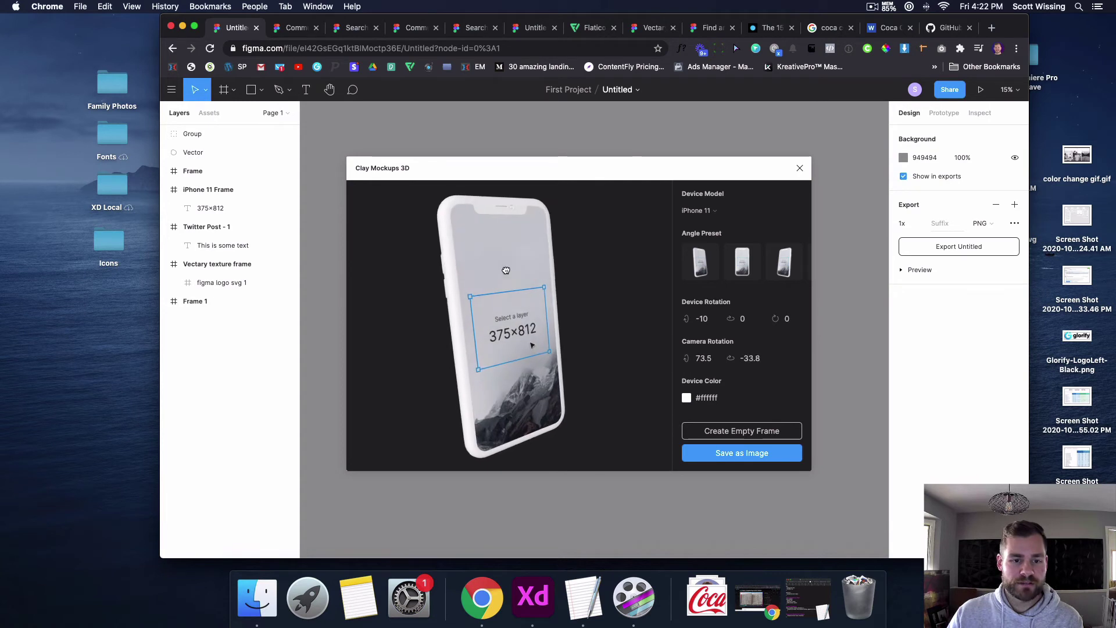
Try the Figma logo frame on the phone screen, revert to the purple iPhone 11 Frame, and save.
left_click(189, 195)
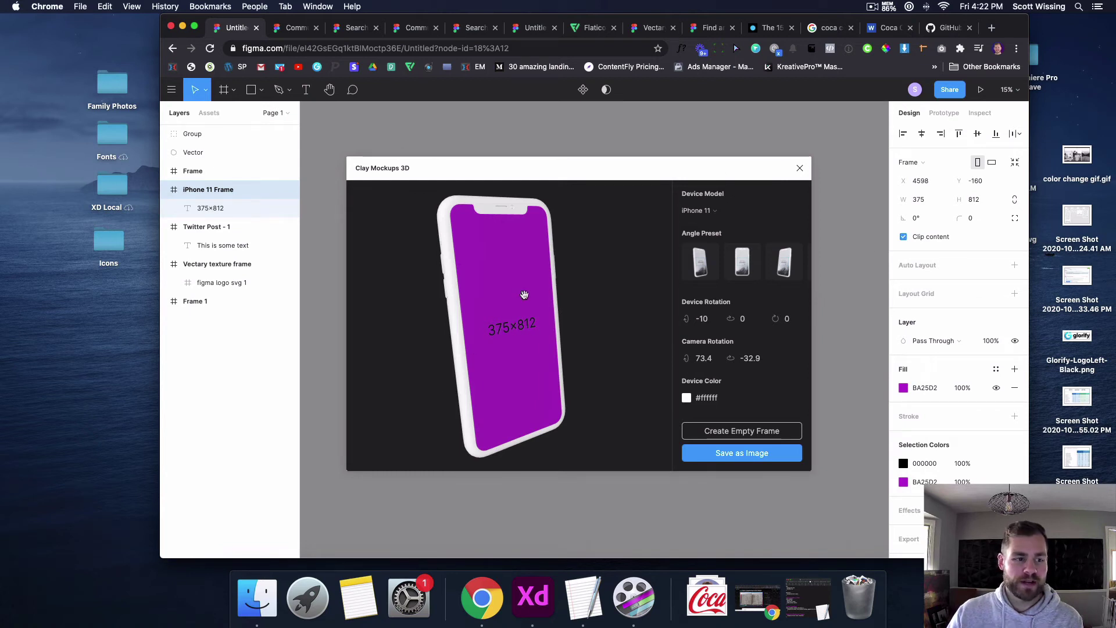
left_click(229, 266)
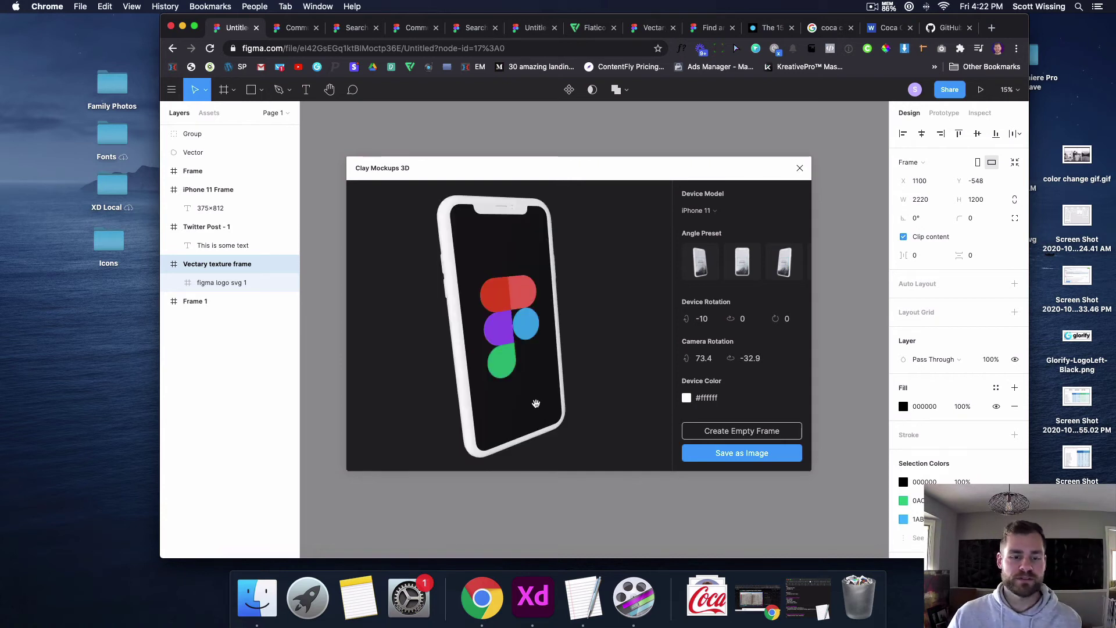
left_click(228, 190)
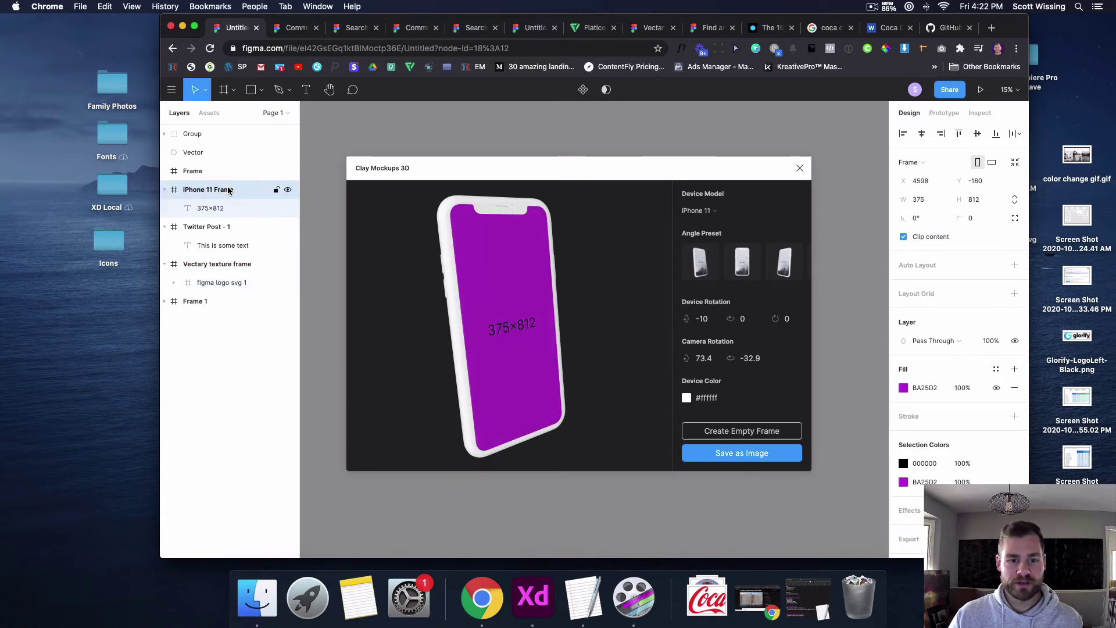
left_click(762, 454)
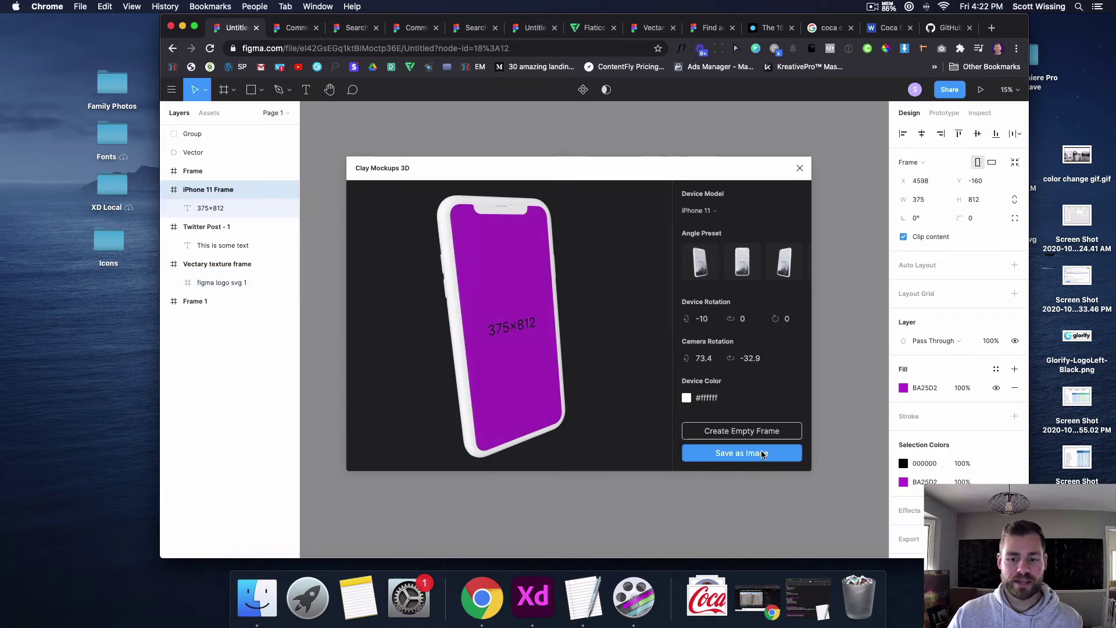
left_click(799, 168)
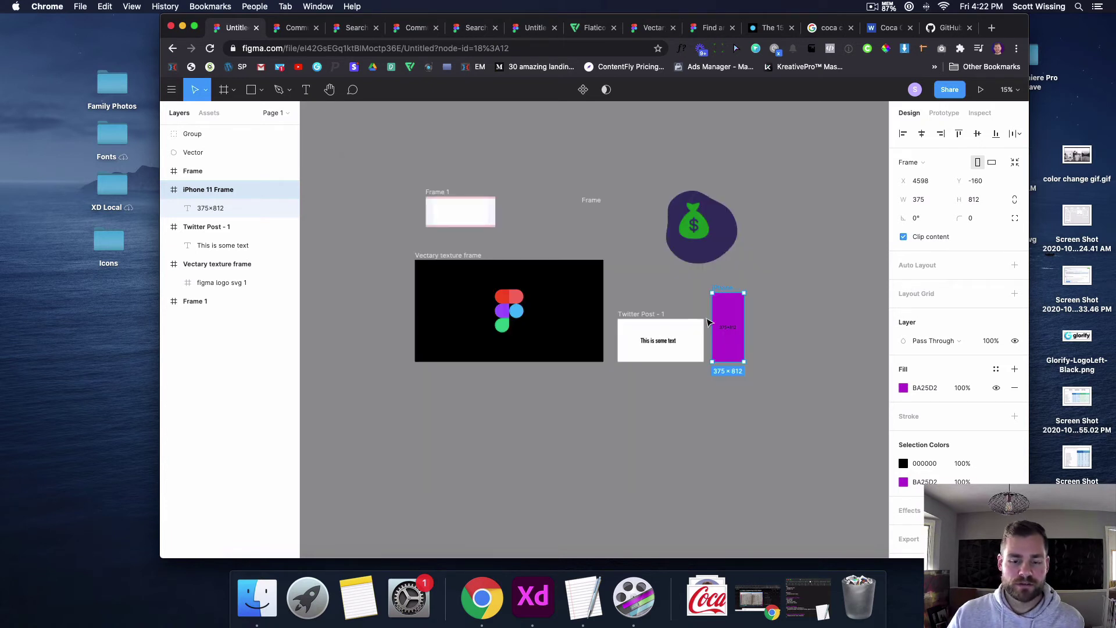
Deselect the purple frame and launch the Clay Mockups 3D plugin from Plugins.
left_click(726, 407)
scroll(725, 409, "down", 1)
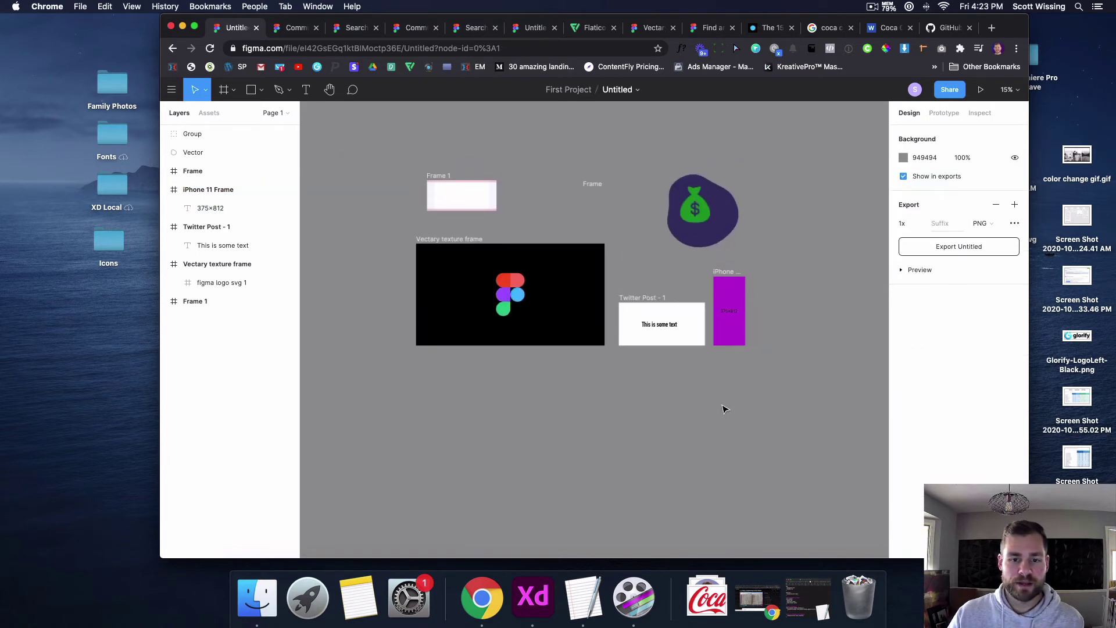
scroll(724, 409, "down", 5)
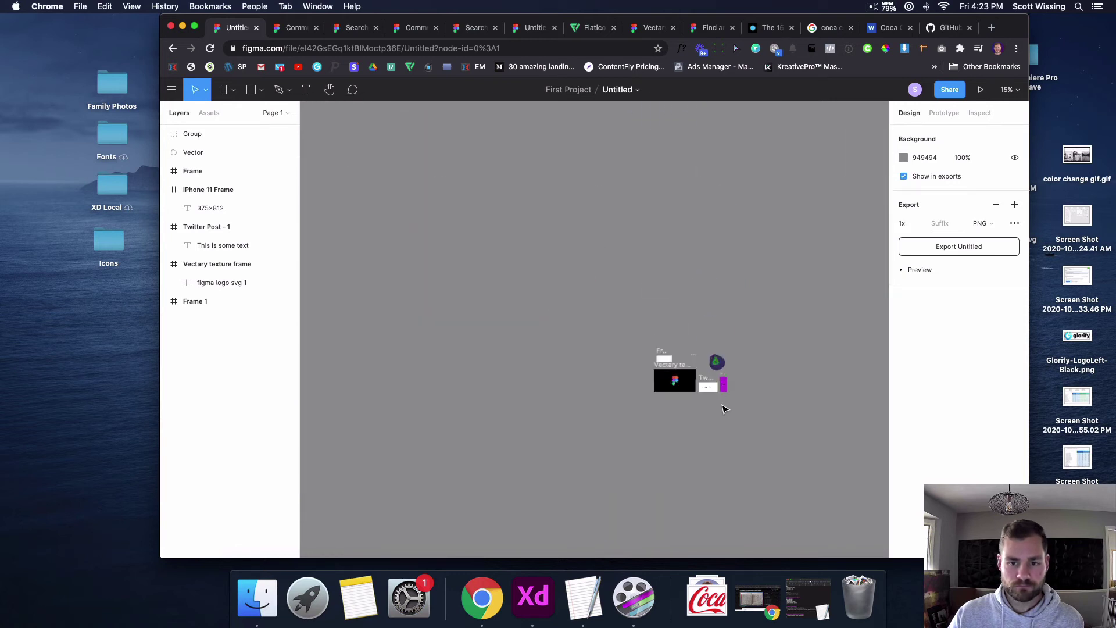
left_click(169, 91)
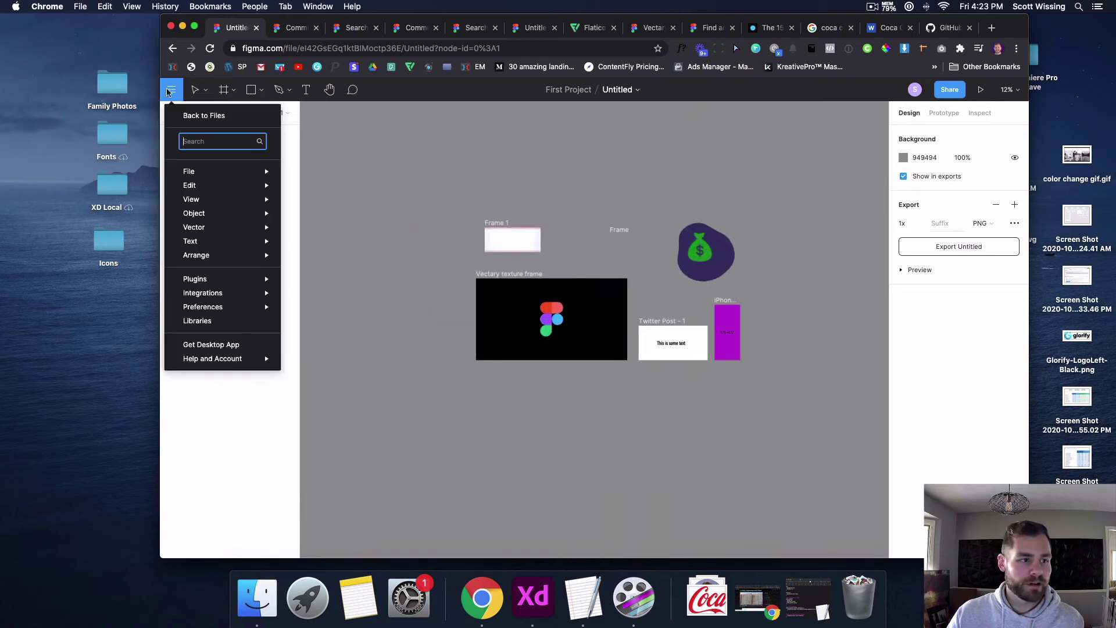
mouse_move(195, 279)
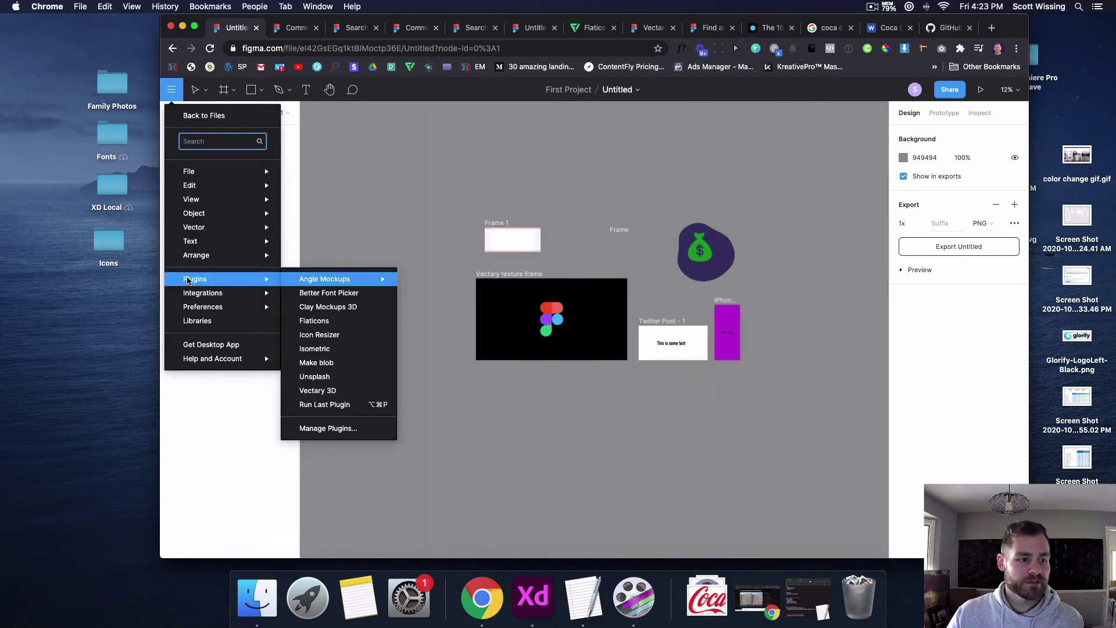
left_click(323, 307)
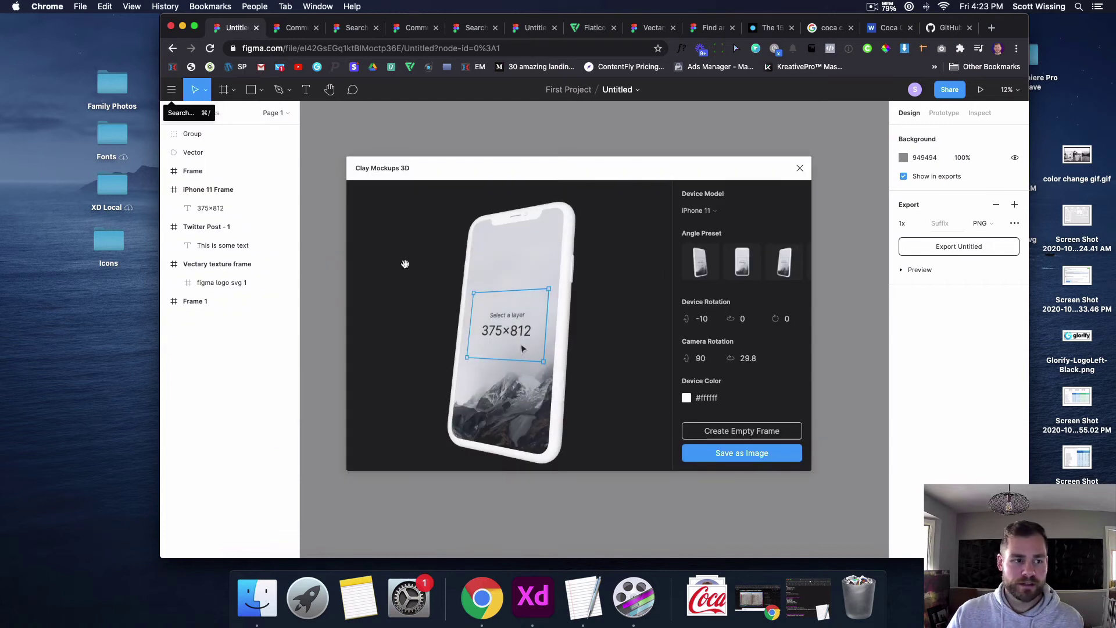
Show the iPhone 11 Frame on the clay phone, angle it to 69.1, -41.5, and save as image.
left_click(222, 196)
left_click(222, 196)
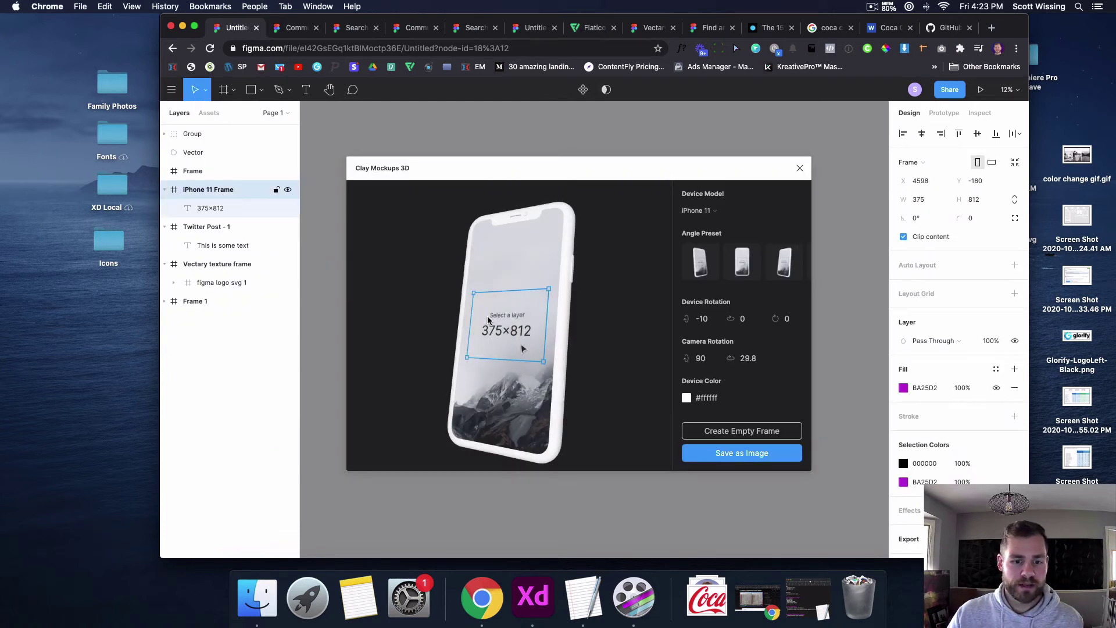
left_click_drag(571, 209, 759, 418)
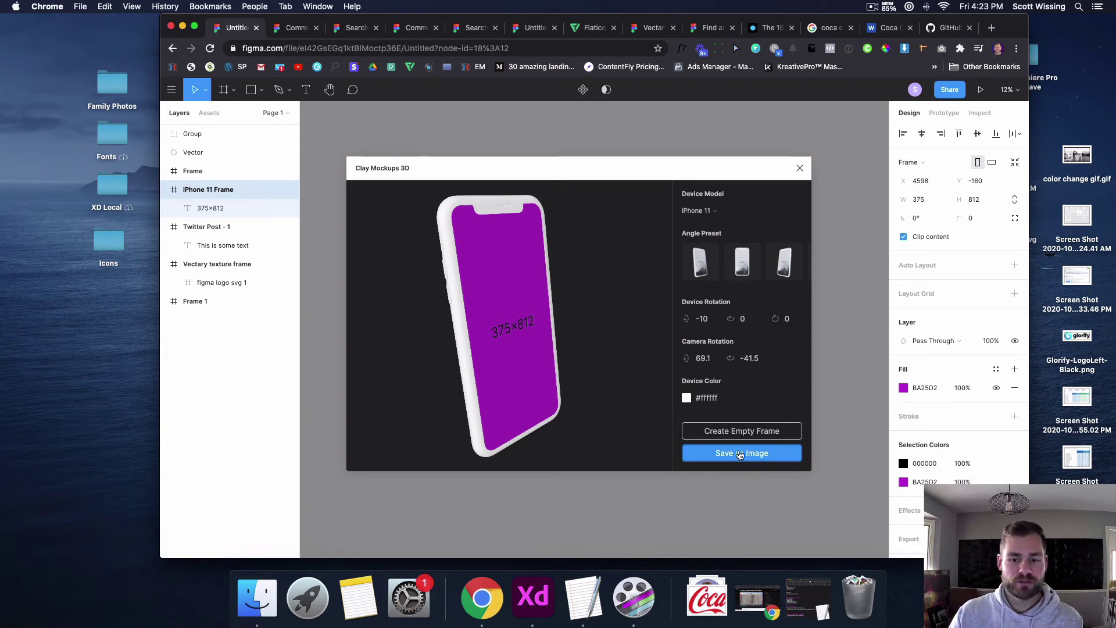
left_click(738, 451)
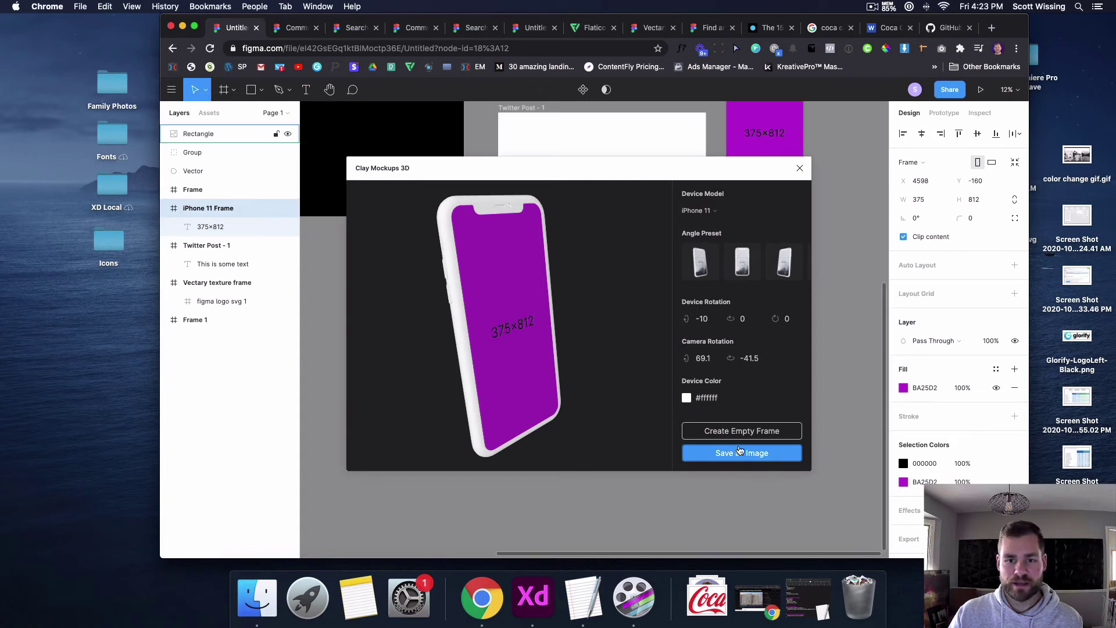
Rotate the mockup slightly, scale it to about 997×890, and set it beside the iPhone 11 Frame.
scroll(752, 245, "left", 1)
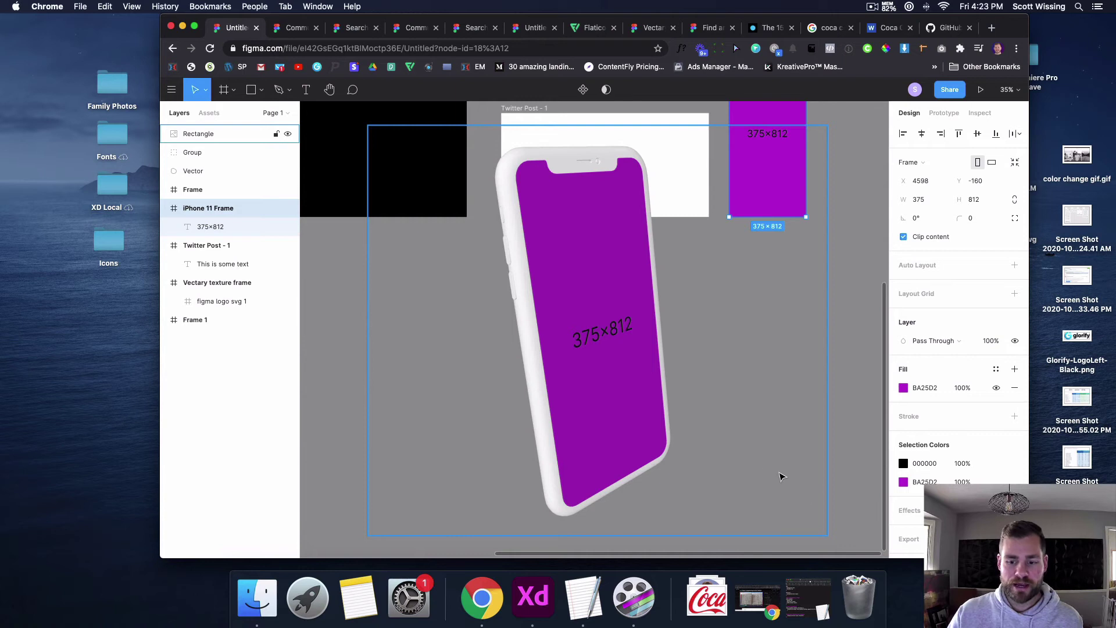
left_click(817, 523)
scroll(814, 512, "down", 2)
left_click_drag(826, 478, 568, 251)
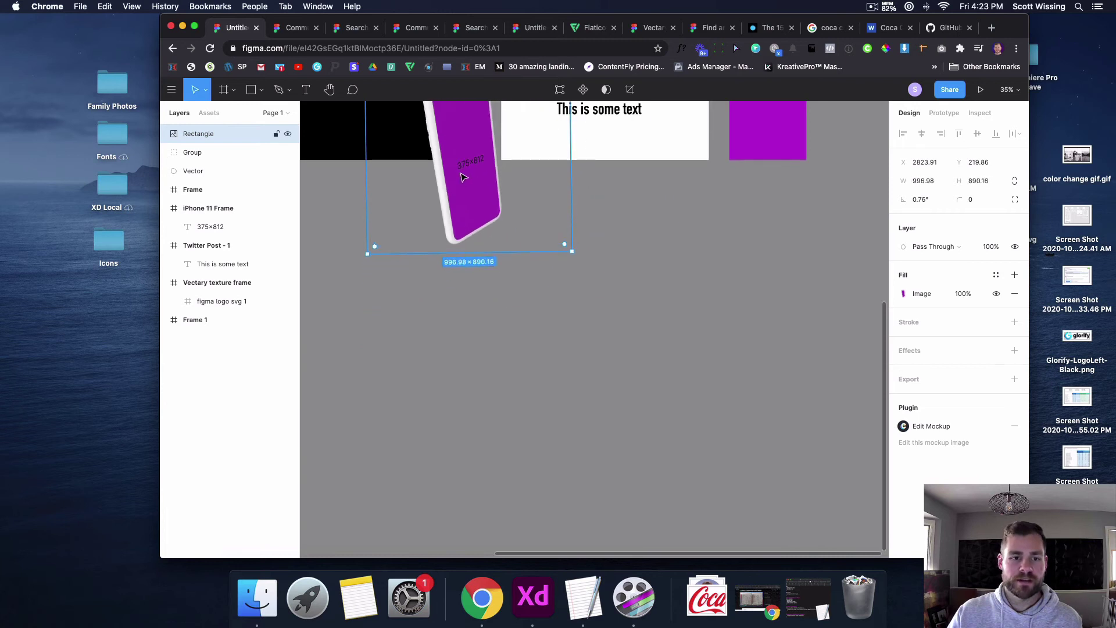
left_click_drag(464, 178, 767, 236)
scroll(606, 310, "up", 3)
scroll(606, 310, "down", 5)
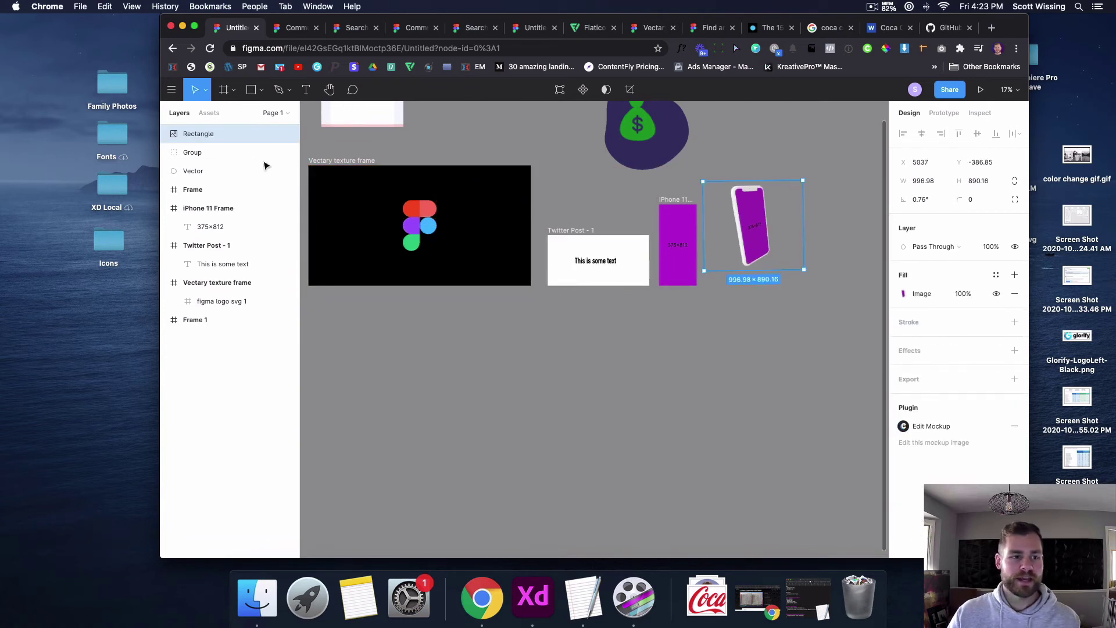
scroll(490, 282, "up", 5)
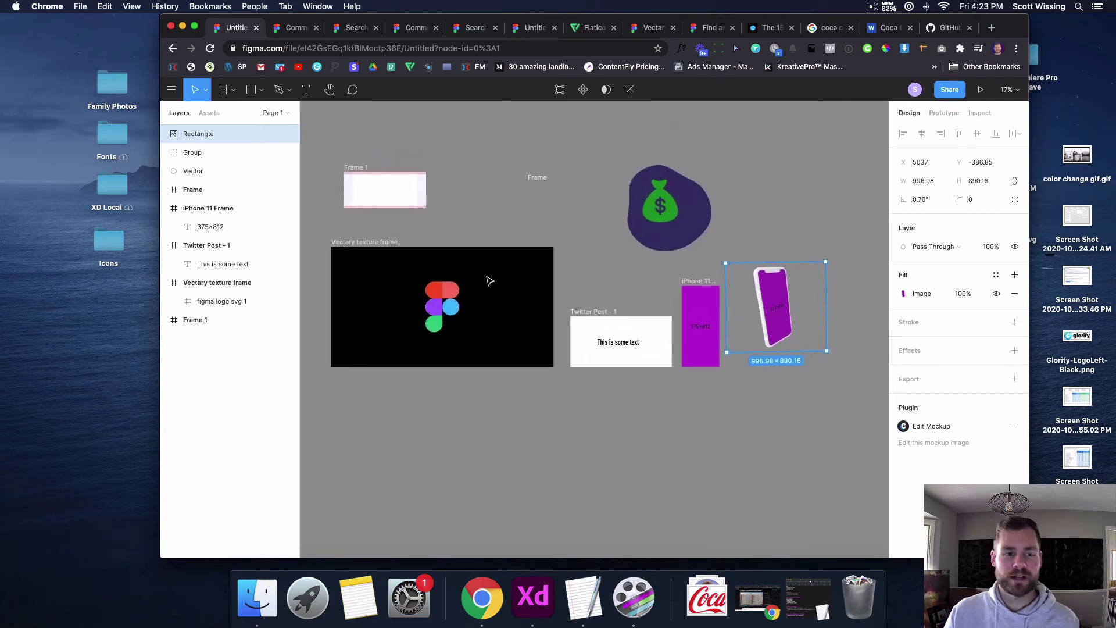
scroll(490, 281, "up", 2)
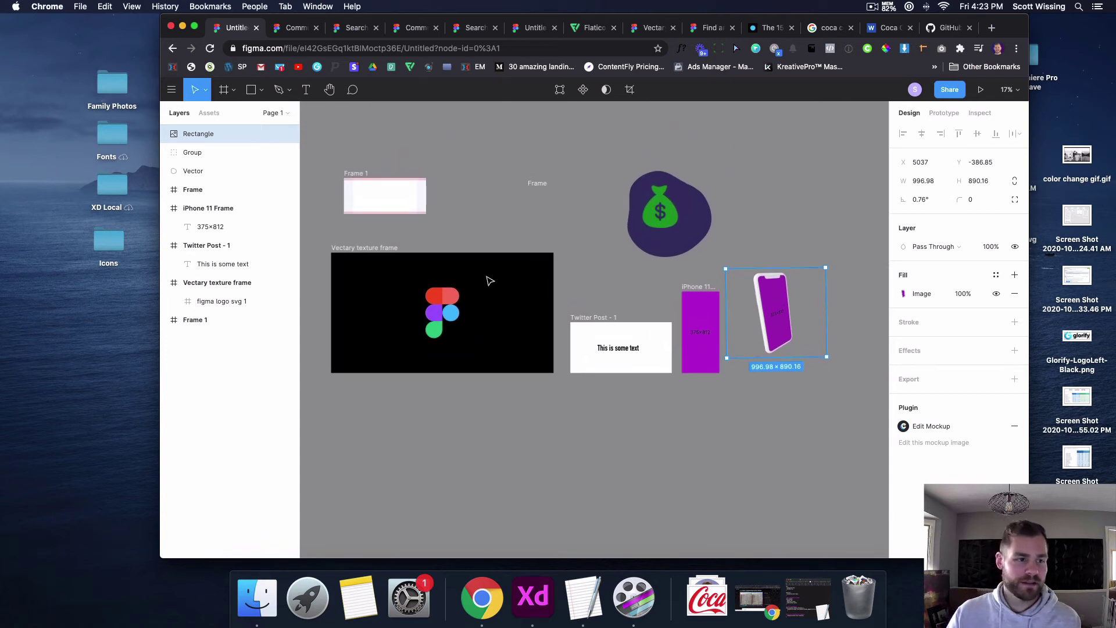
Launch the Vectary 3D plugin from the Plugins menu.
left_click(172, 91)
mouse_move(232, 279)
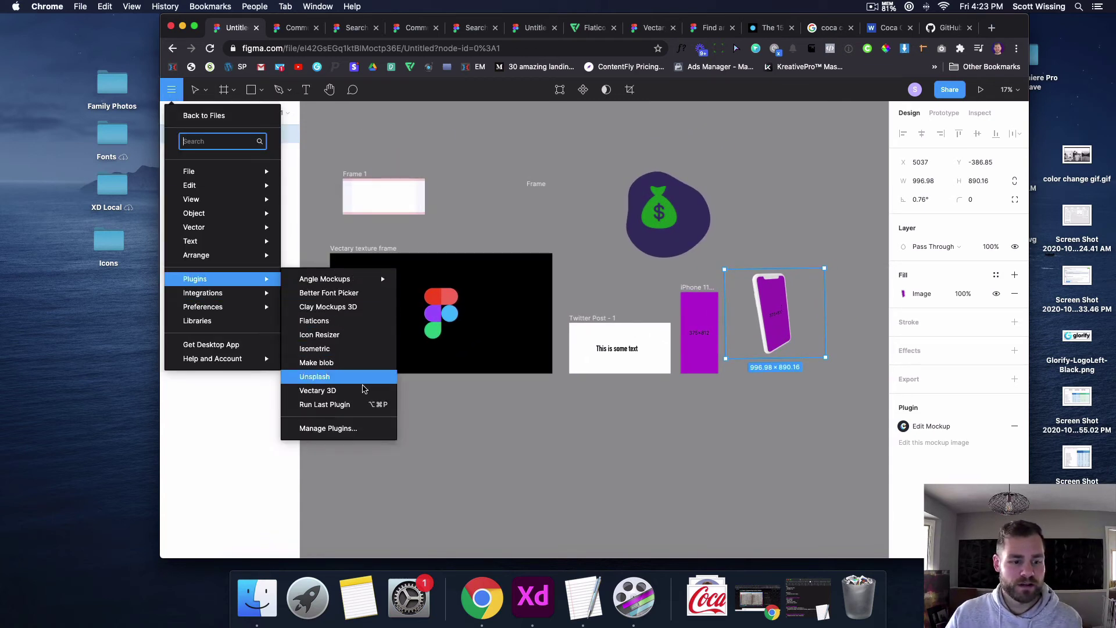
left_click(357, 395)
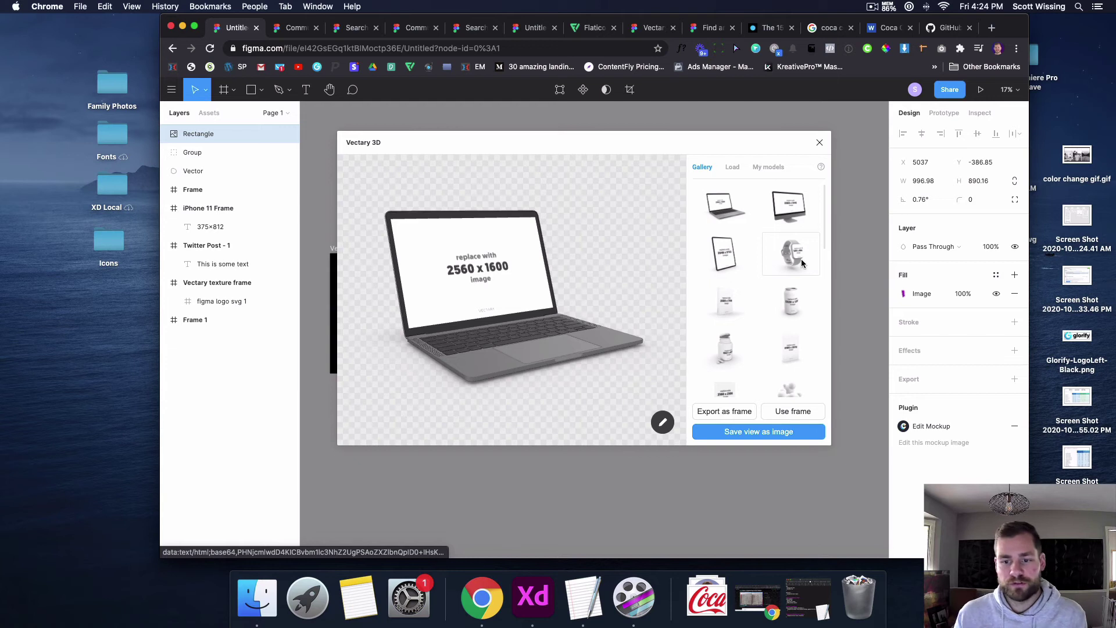
Browse the Gallery, try a phone model, then load the blank soda can into the preview.
scroll(801, 263, "down", 5)
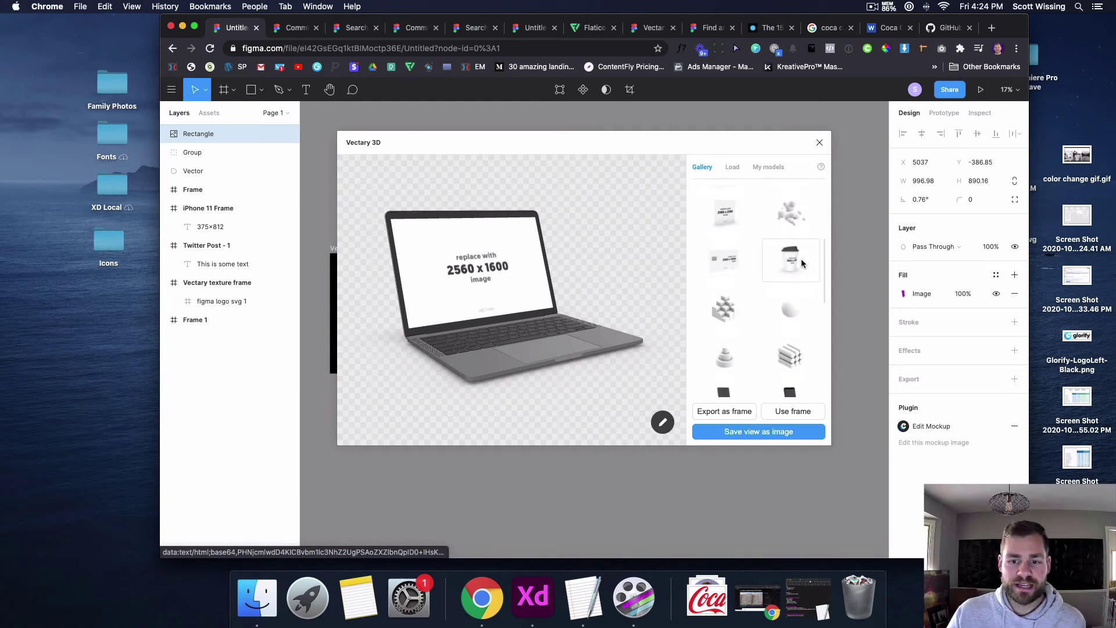
scroll(793, 314, "down", 2)
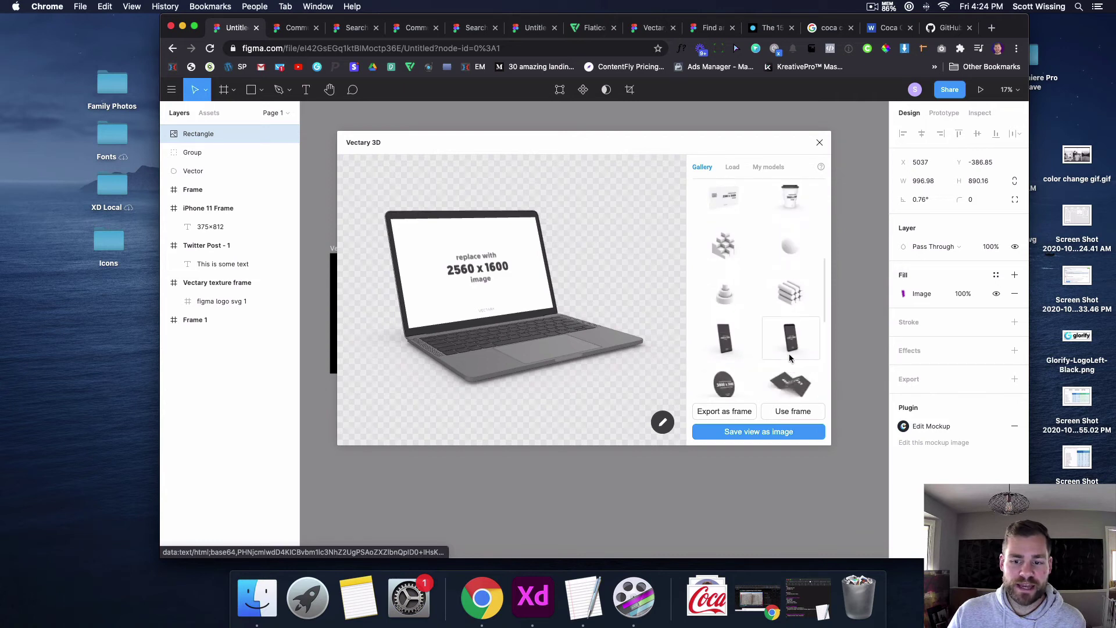
left_click(785, 341)
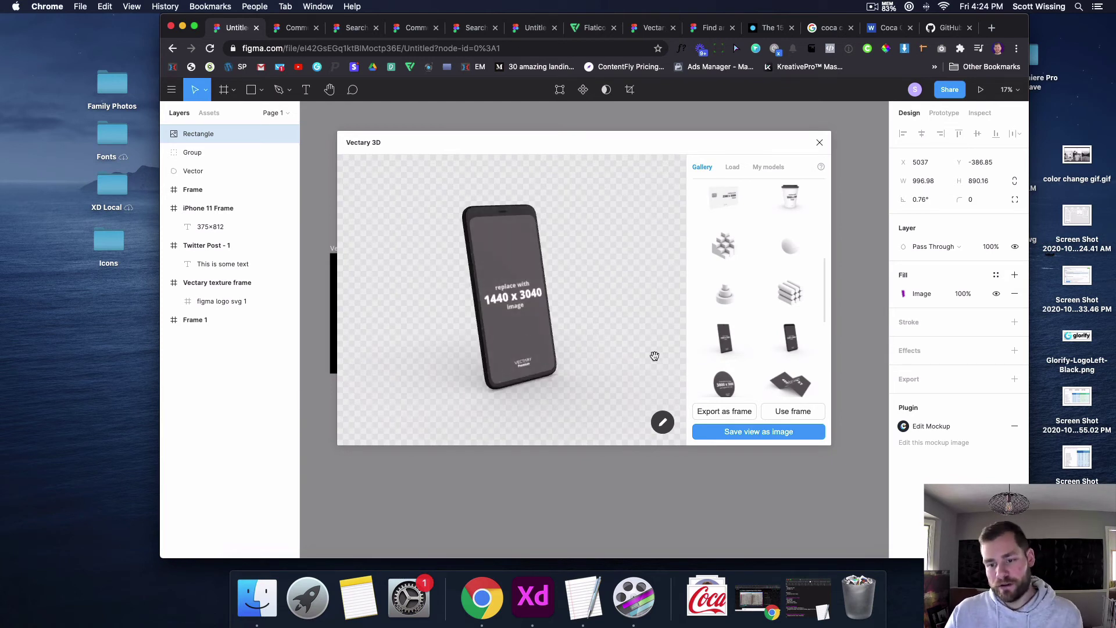
scroll(725, 303, "up", 5)
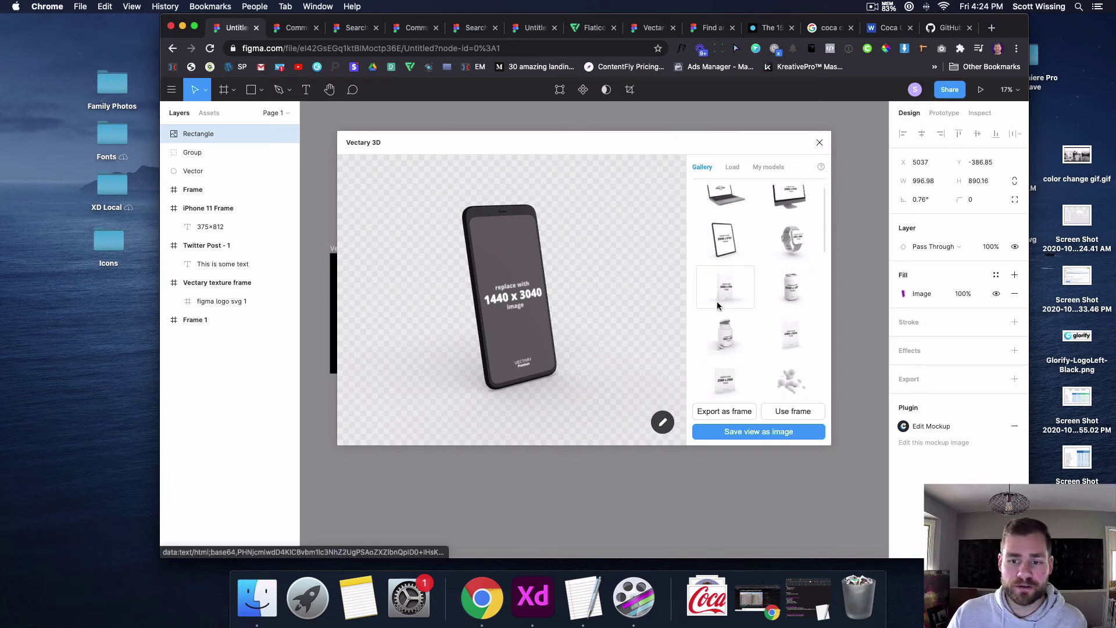
scroll(723, 302, "down", 1)
left_click(788, 276)
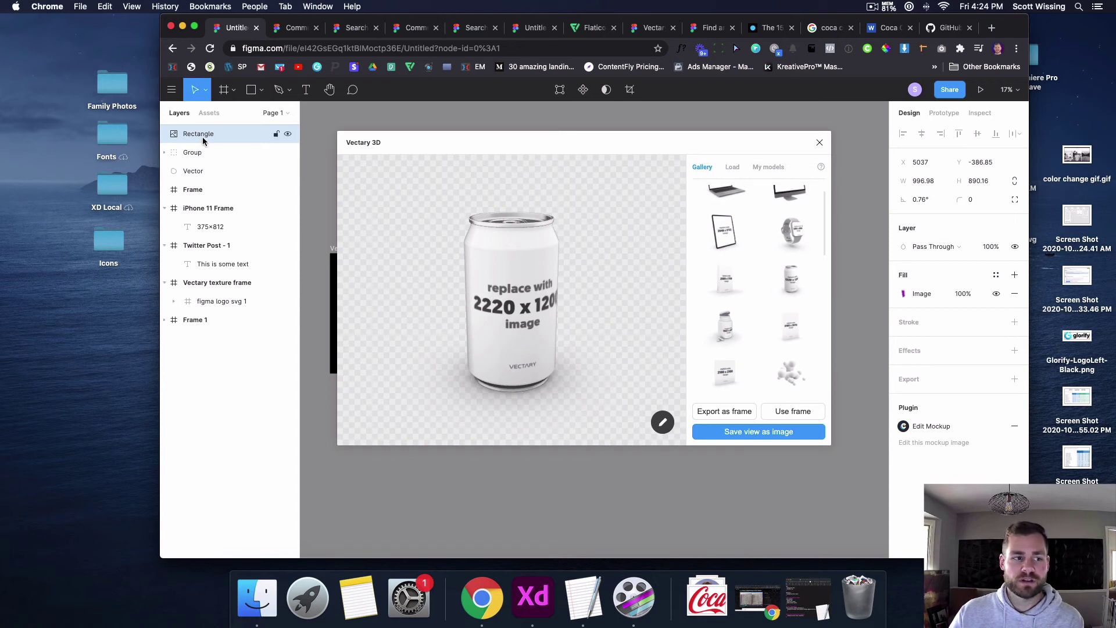
Use the Vectary texture frame as the can's label, wrapping it in the Figma logo.
left_click(202, 284)
scroll(531, 369, "up", 3)
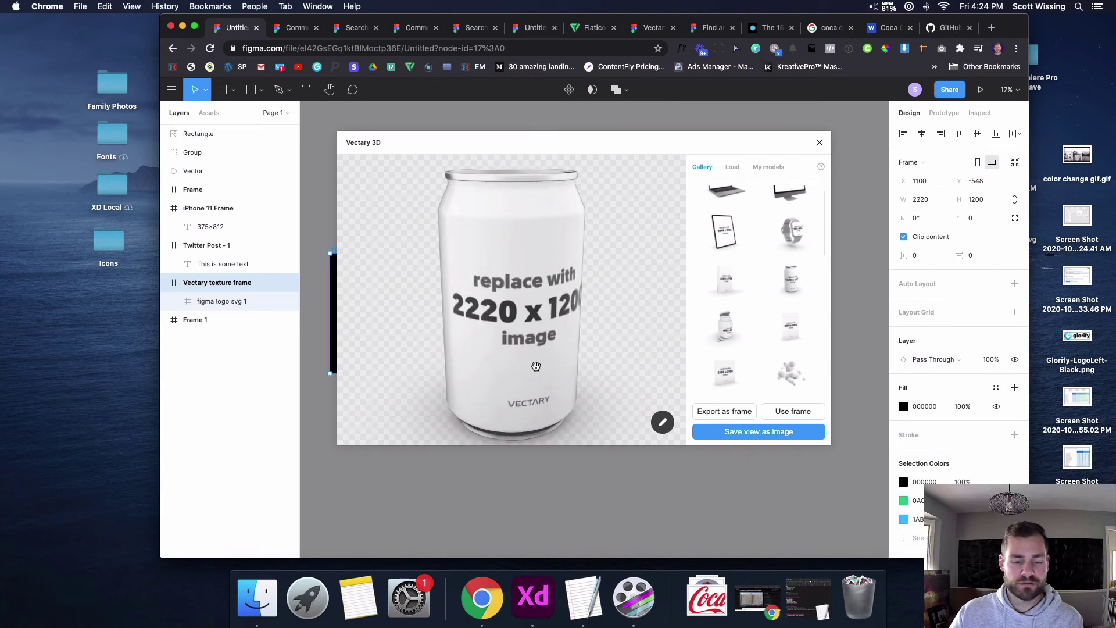
scroll(613, 378, "up", 1)
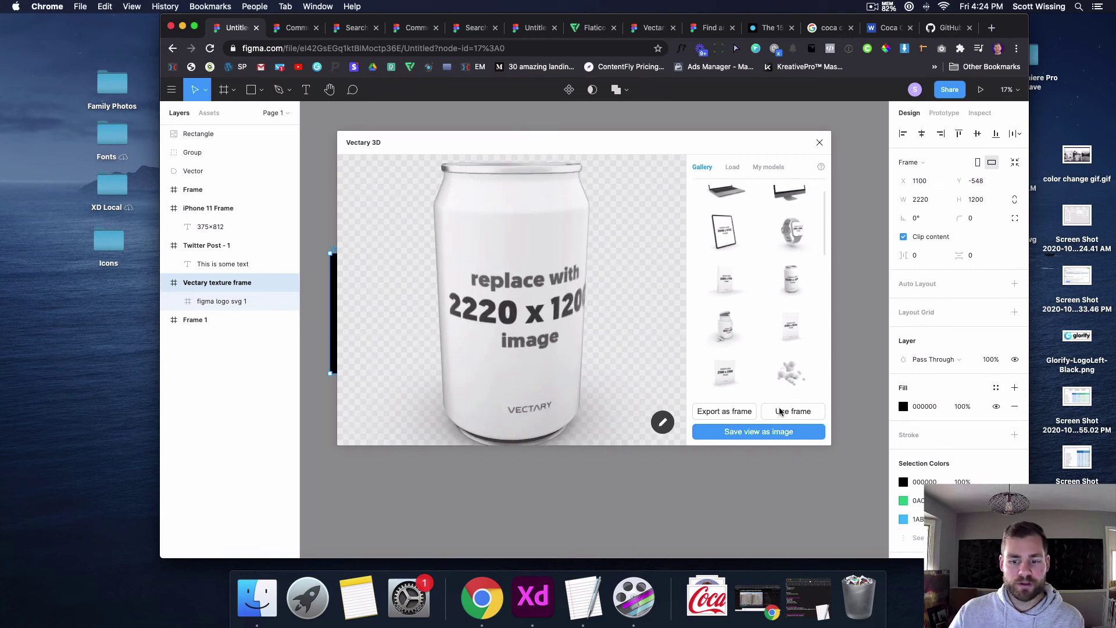
left_click(780, 411)
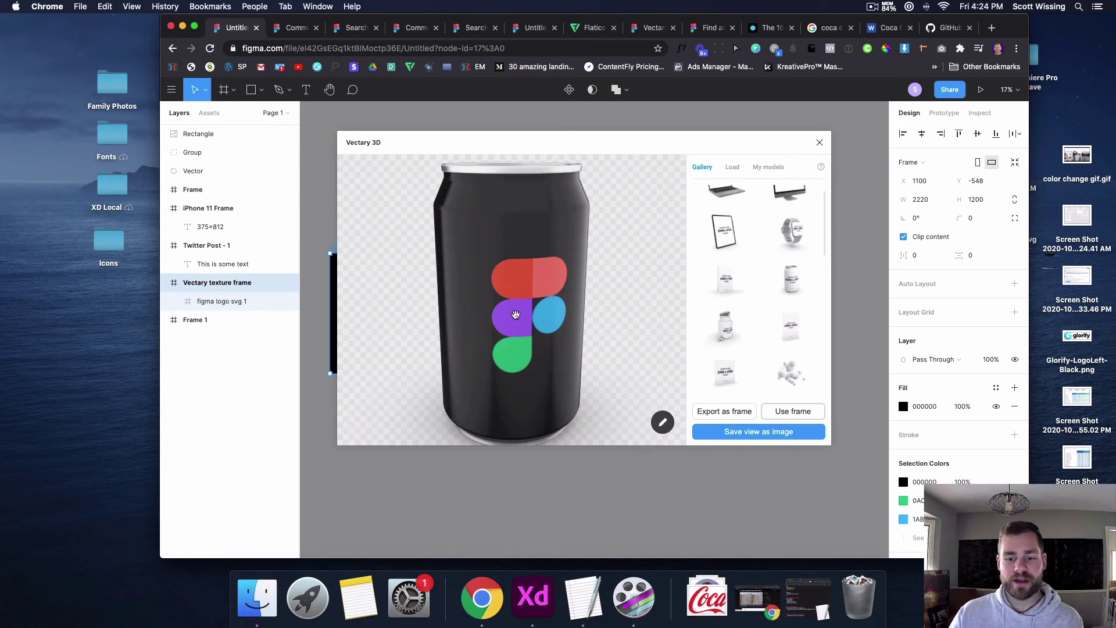
Orbit the can to view it from above, render it as an image, and move it below Twitter Post.
left_click_drag(556, 210, 579, 262)
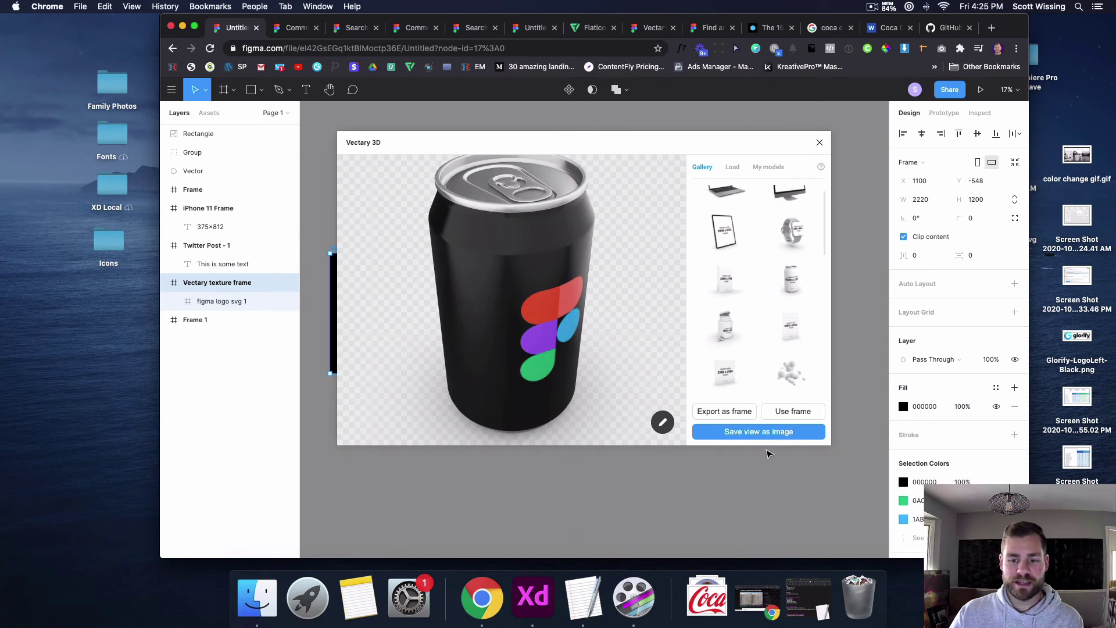
left_click(759, 431)
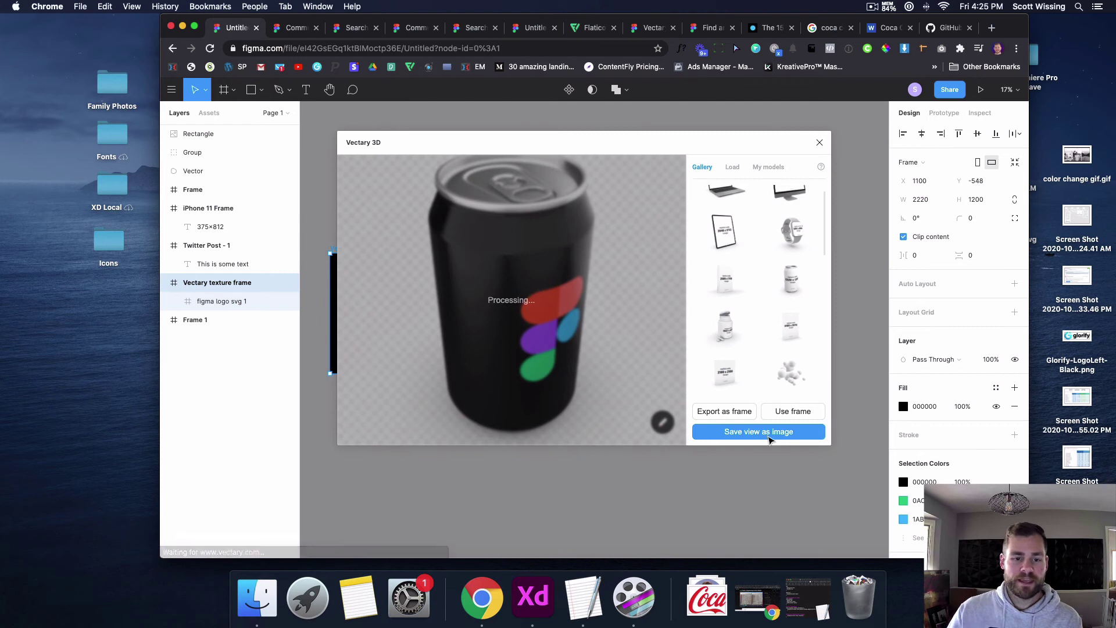
left_click_drag(672, 388, 681, 456)
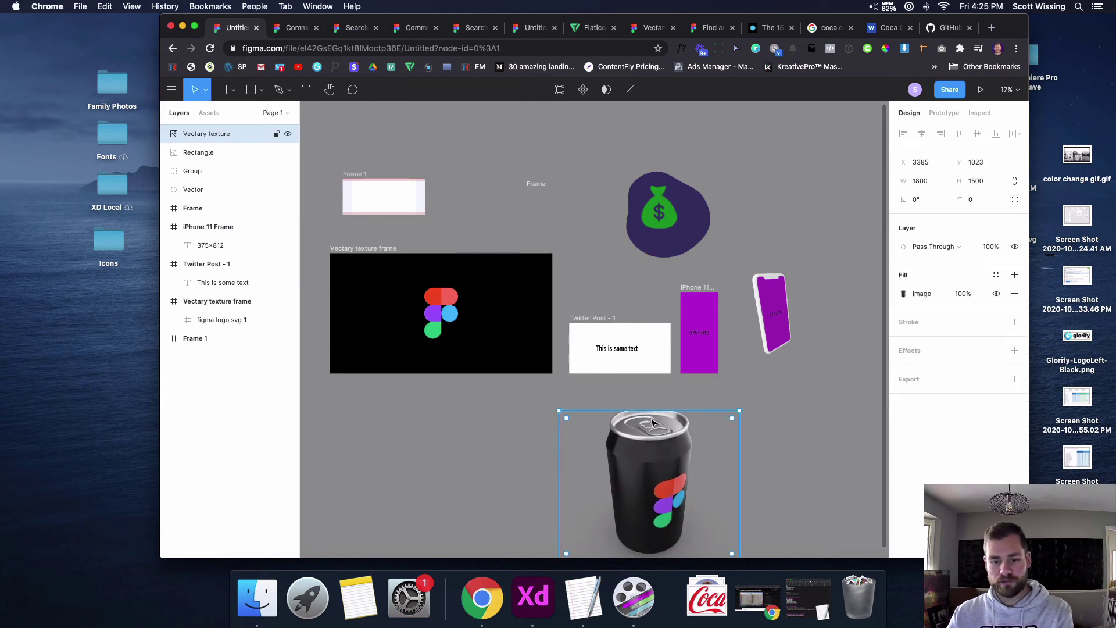
Delete the first can image and relaunch the Vectary 3D plugin.
key("Delete")
left_click(172, 89)
mouse_move(209, 283)
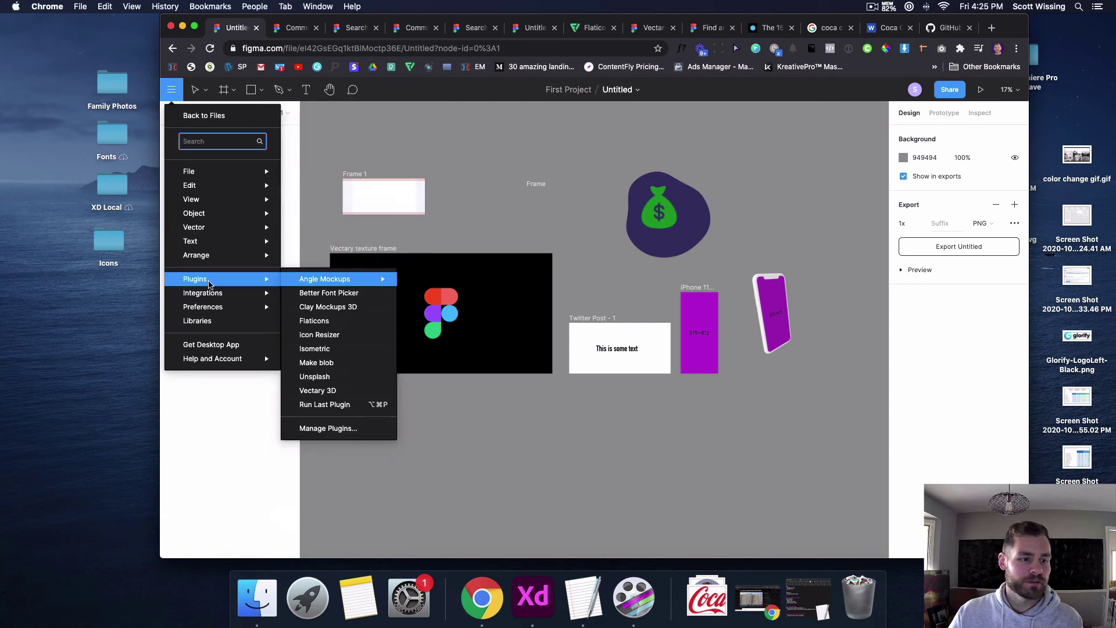
left_click(326, 391)
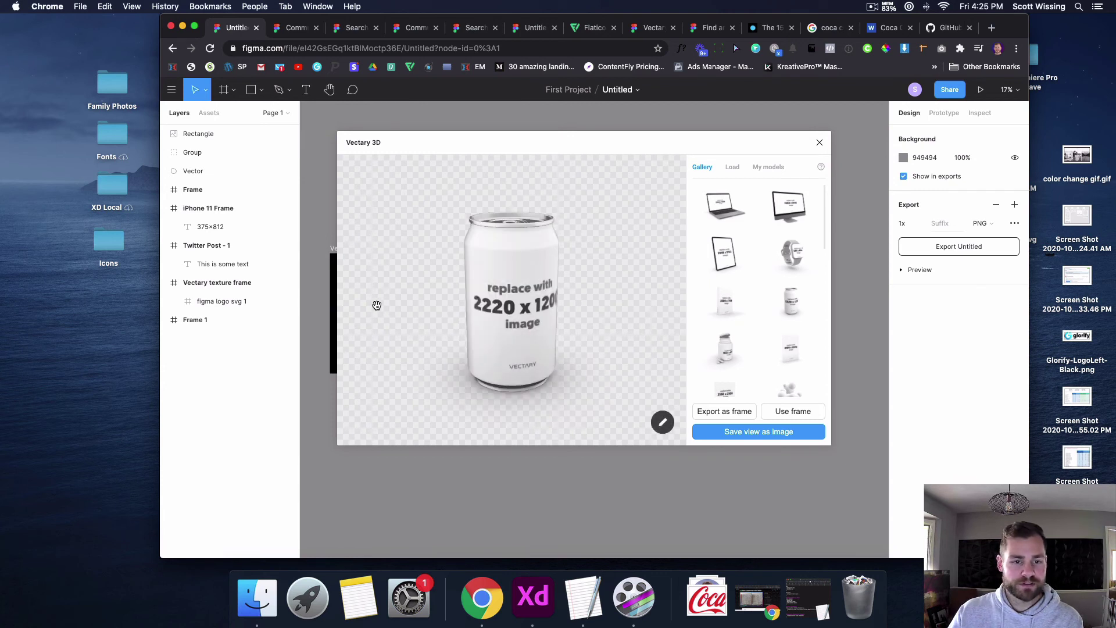
Reapply the Vectary texture frame, tilt the can slightly from above, render it, and position the image.
left_click(218, 283)
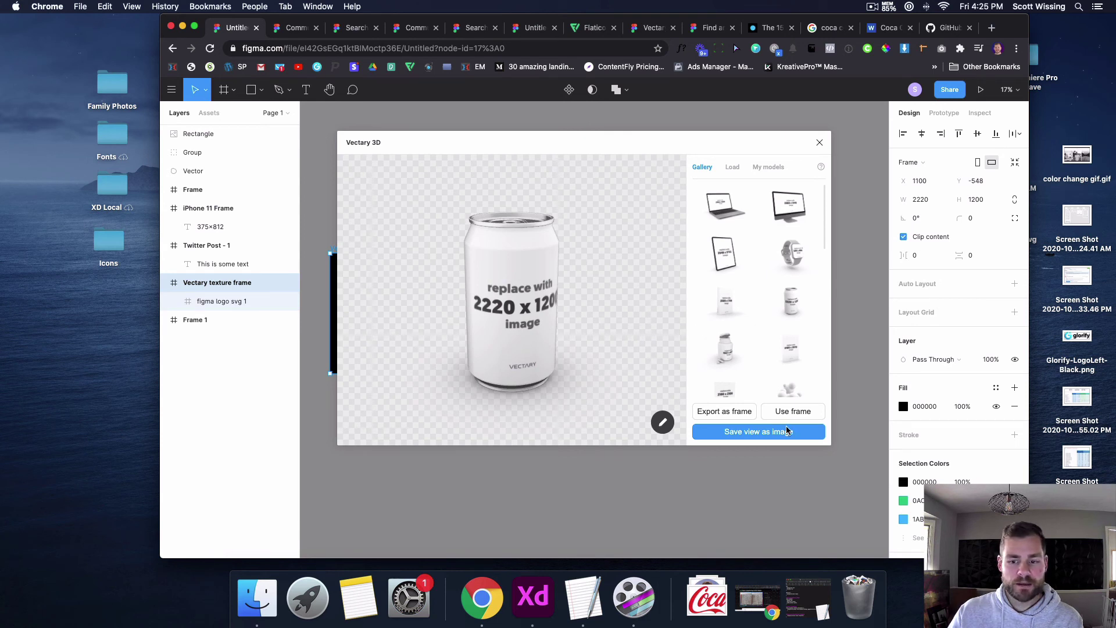
left_click(791, 412)
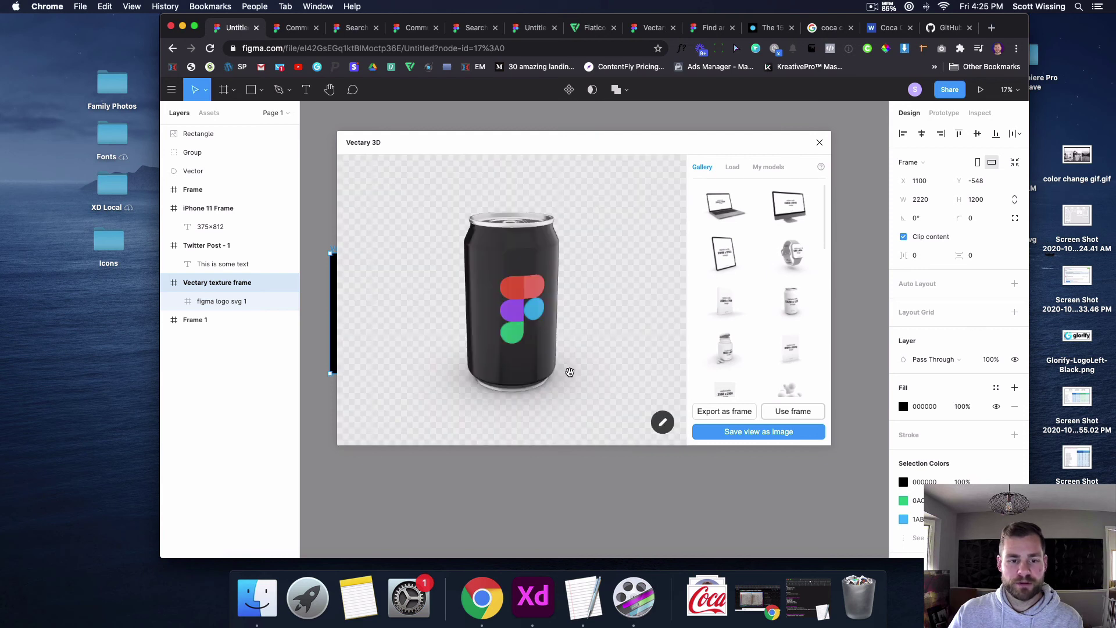
left_click_drag(565, 335, 553, 337)
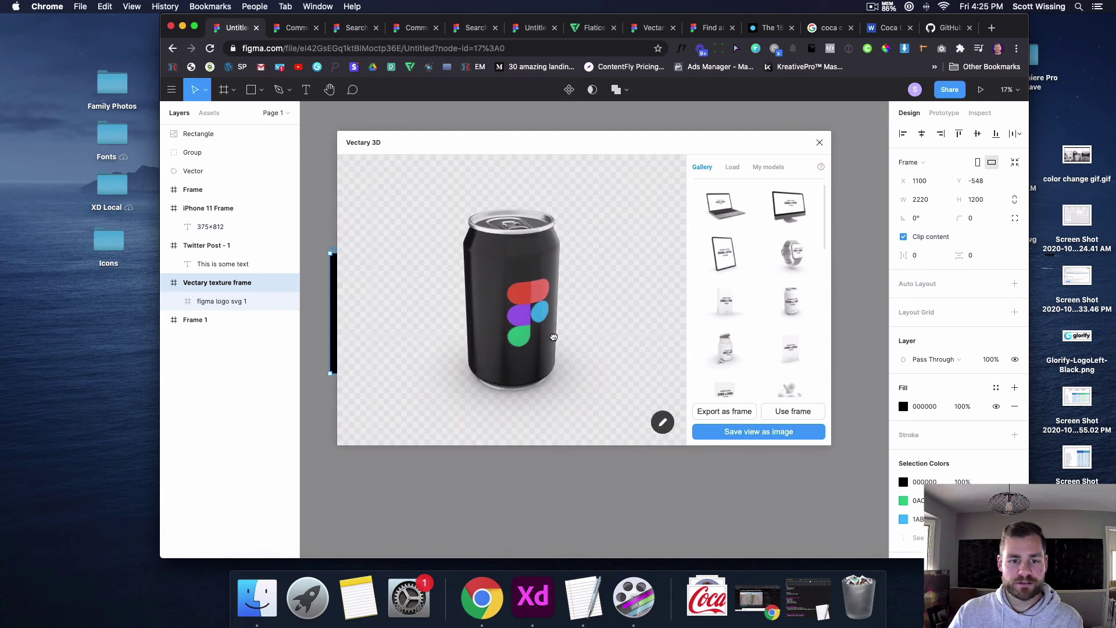
left_click(770, 434)
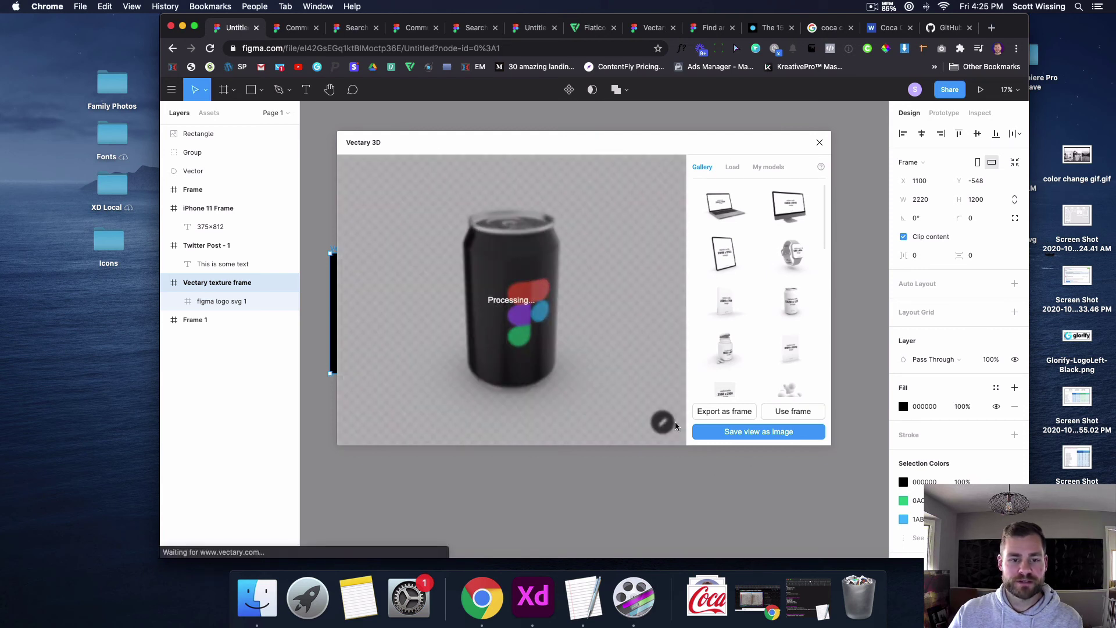
left_click_drag(632, 396, 635, 444)
Drag the can image into the Vectary texture frame right of the Figma logo, then deselect it.
scroll(635, 443, "up", 5)
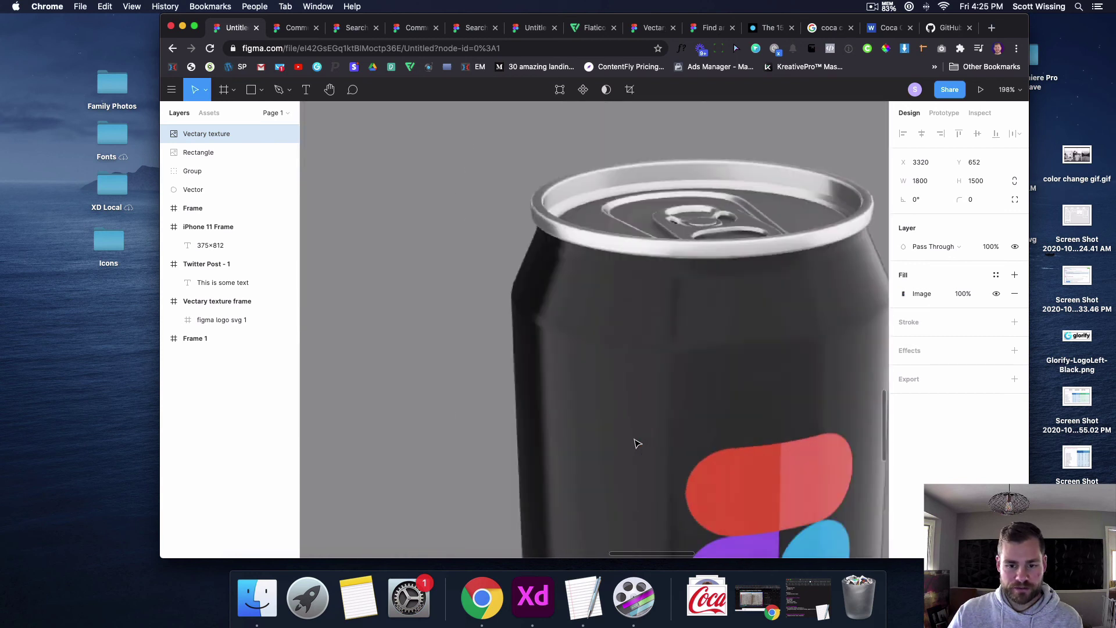
scroll(635, 443, "down", 4)
scroll(635, 443, "up", 3)
scroll(637, 443, "up", 5)
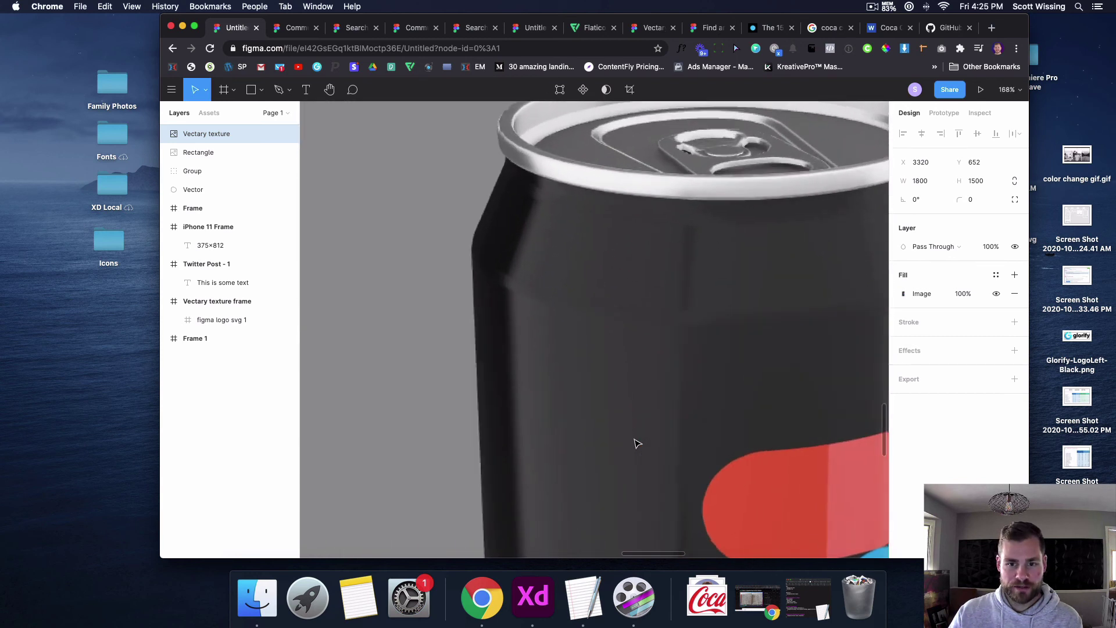
scroll(637, 443, "down", 2)
scroll(637, 443, "down", 10)
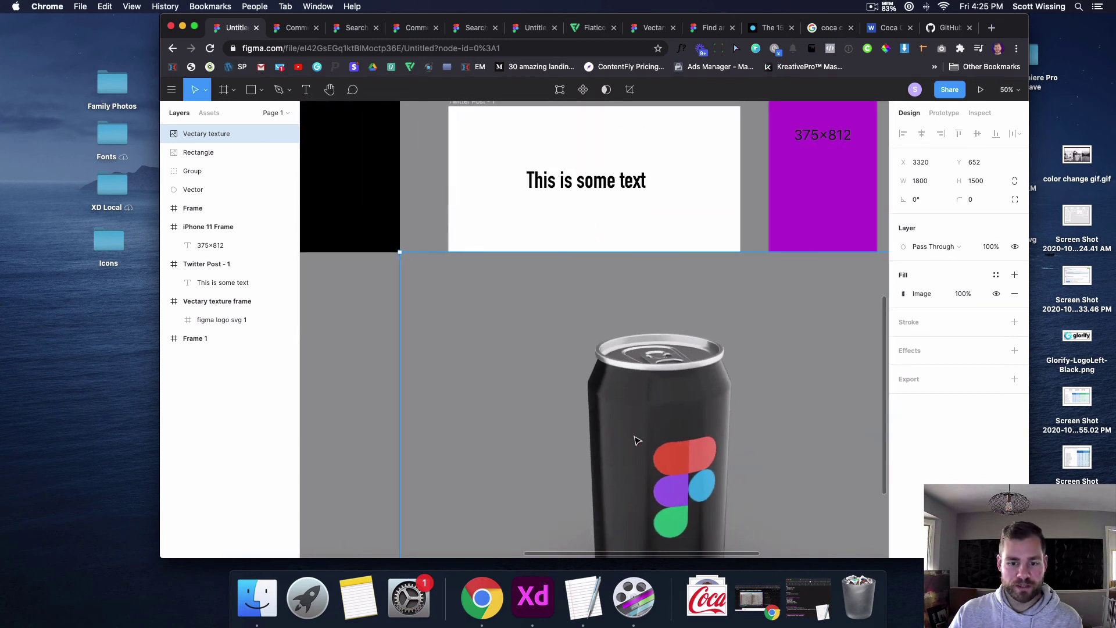
left_click_drag(635, 444, 441, 221)
scroll(604, 363, "up", 3)
scroll(605, 363, "down", 4)
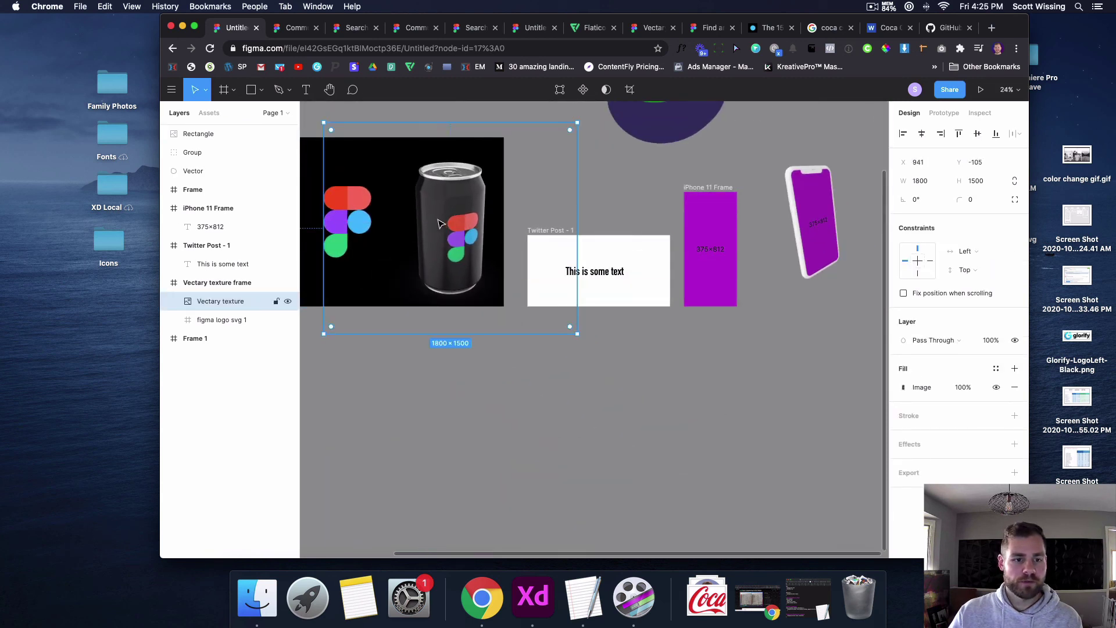
scroll(668, 382, "left", 3)
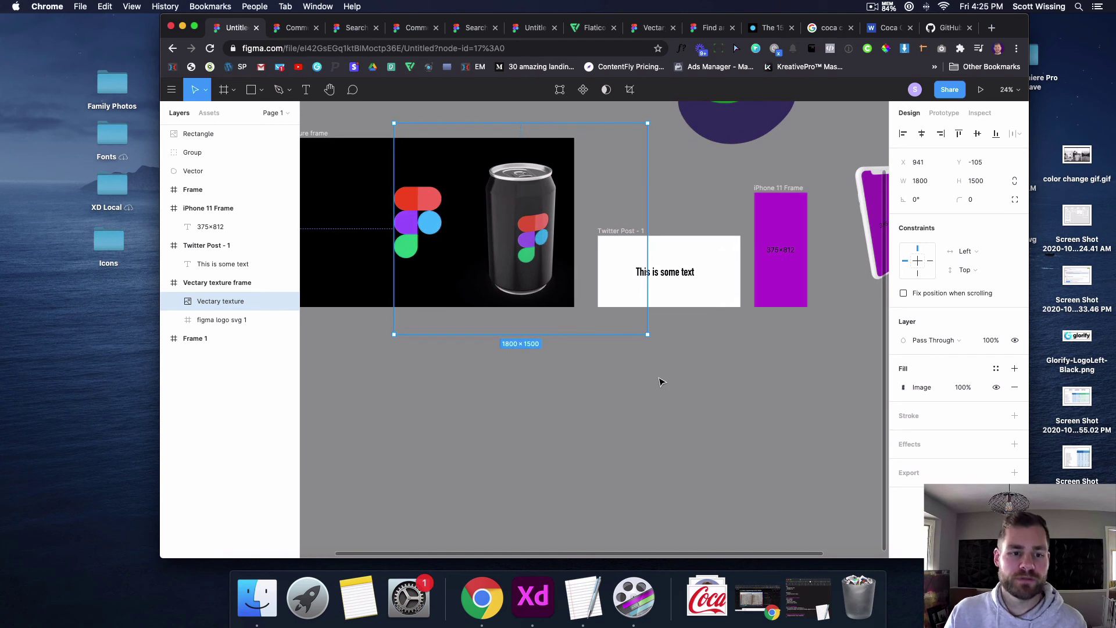
scroll(523, 343, "left", 2)
scroll(482, 273, "left", 4)
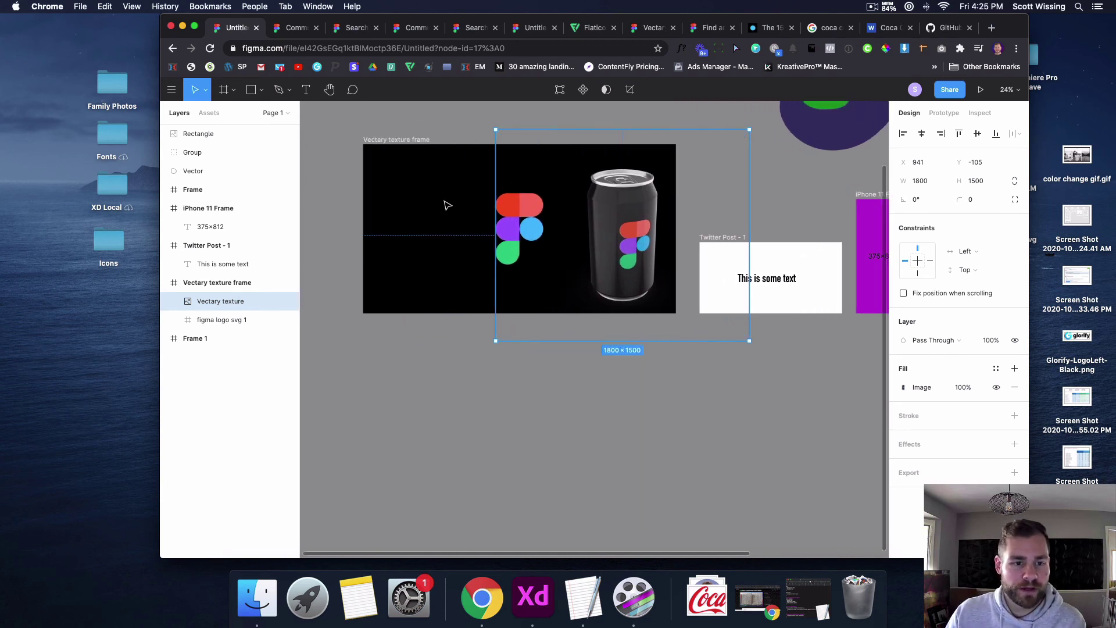
key("Escape")
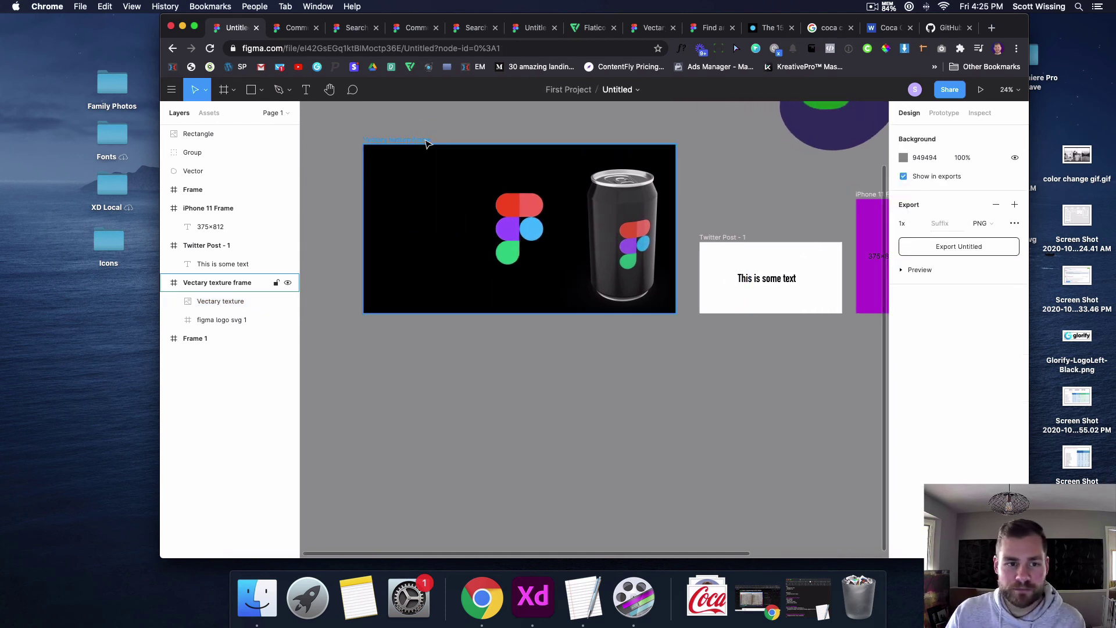
Change the Vectary texture frame's fill from black to white FFFFFF.
left_click(427, 142)
left_click(904, 387)
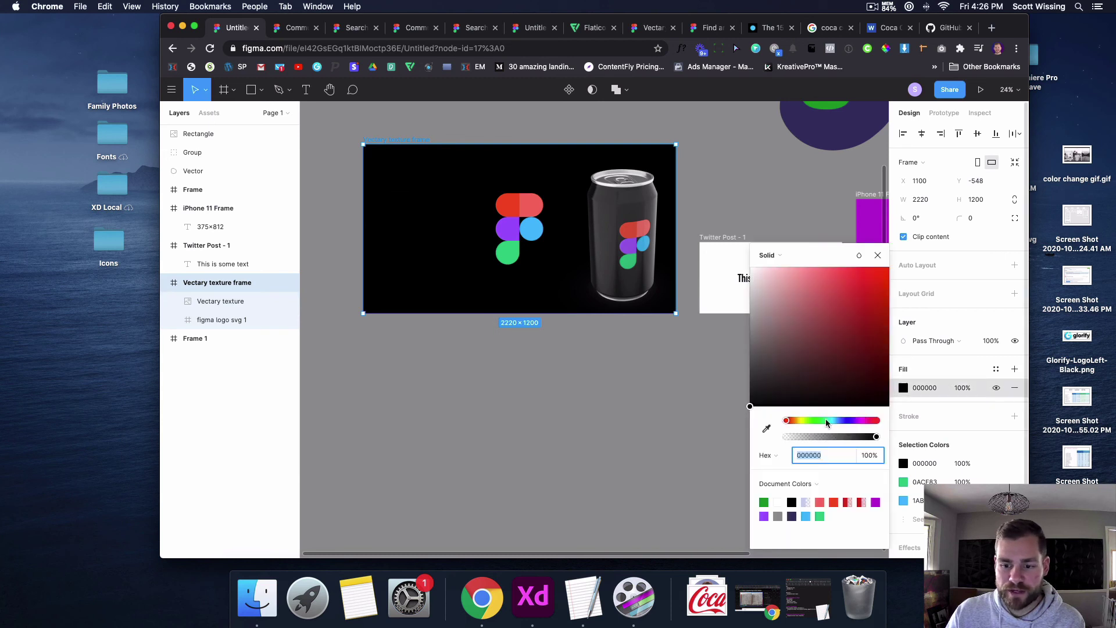
left_click_drag(756, 352, 742, 273)
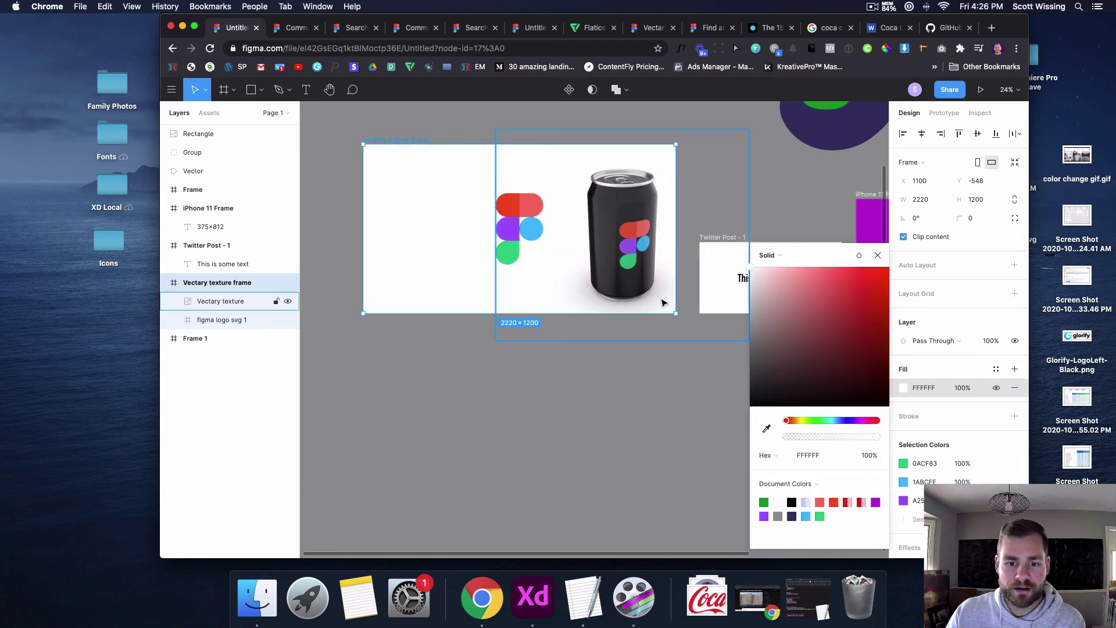
scroll(653, 298, "up", 5)
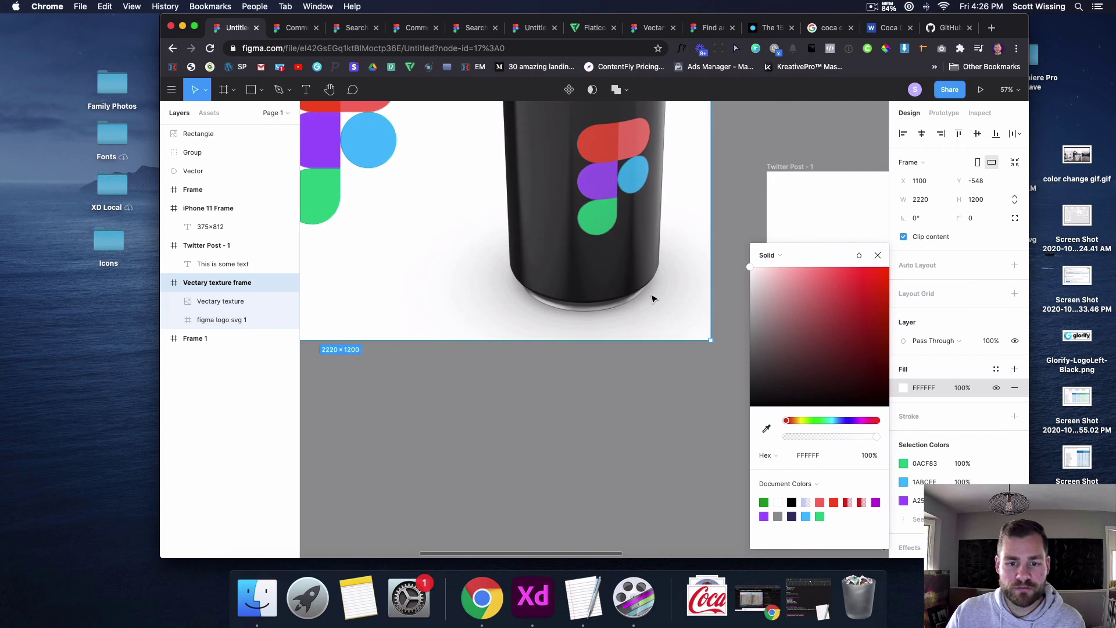
scroll(653, 298, "up", 4)
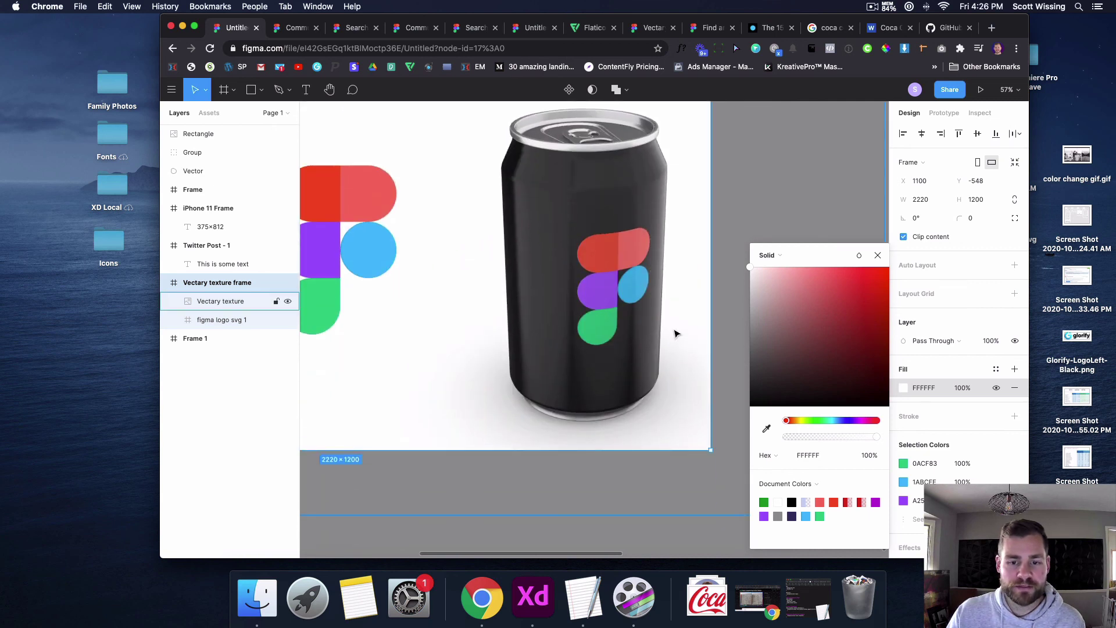
scroll(668, 323, "down", 5)
scroll(668, 323, "down", 3)
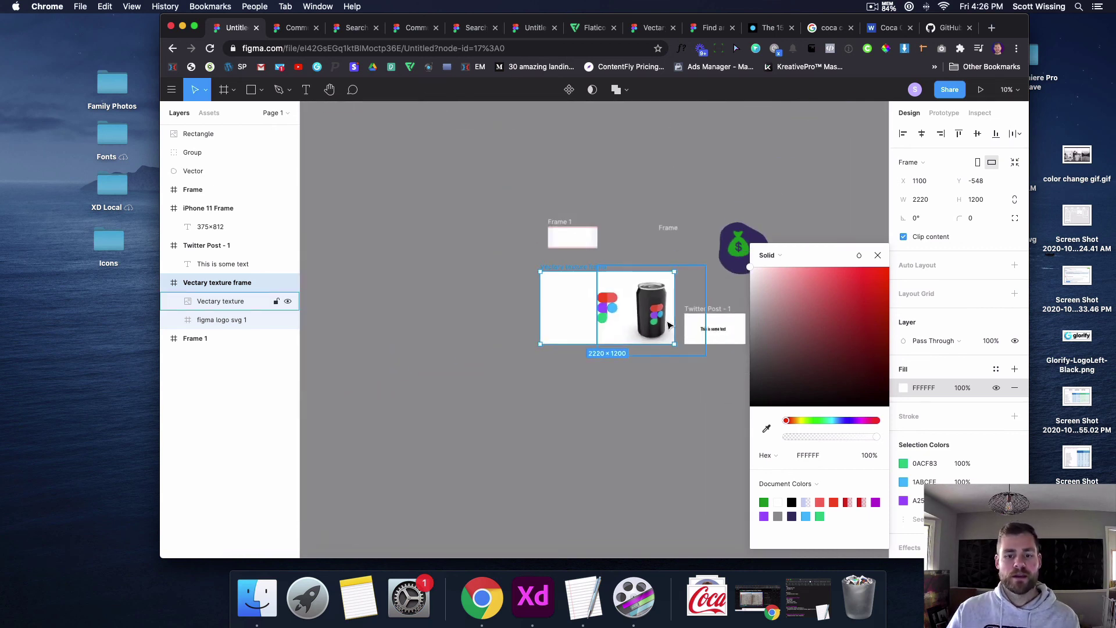
scroll(660, 444, "right", 3)
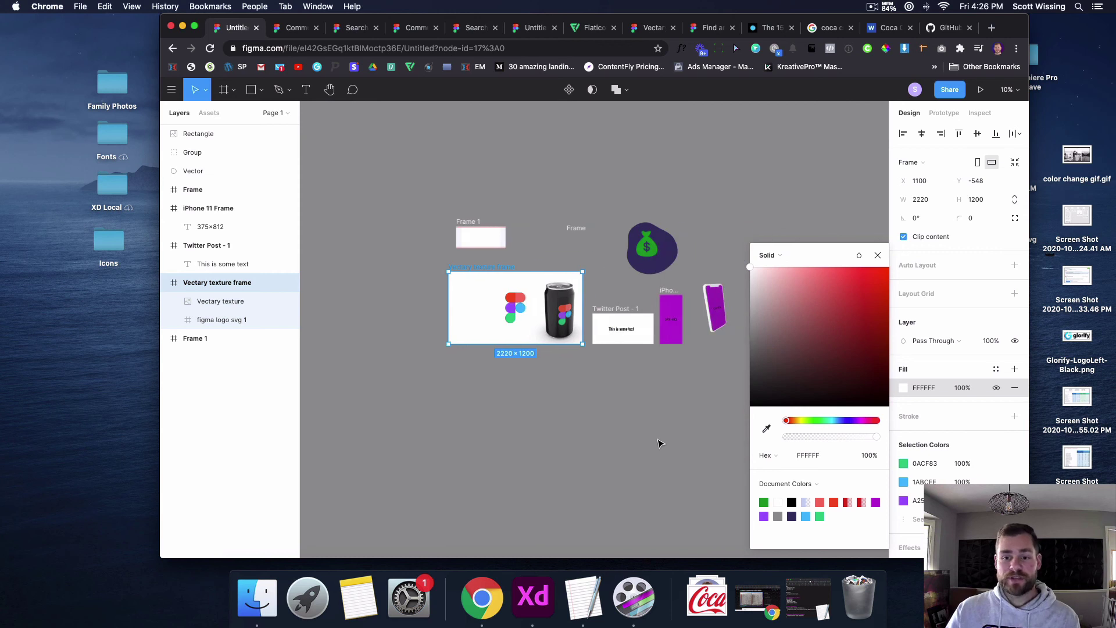
left_click(877, 255)
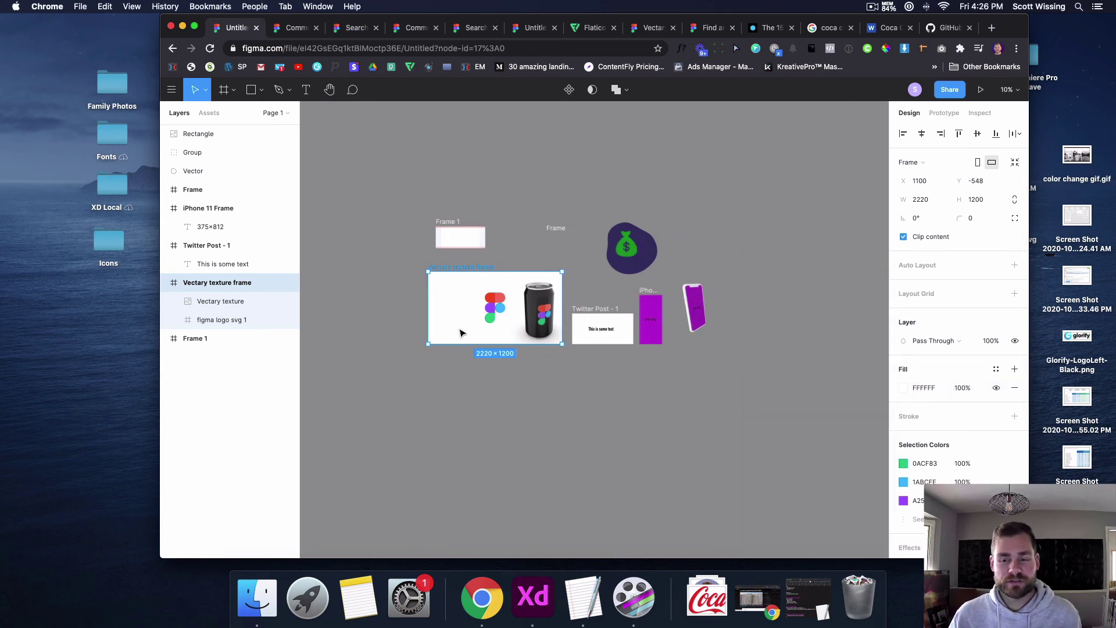